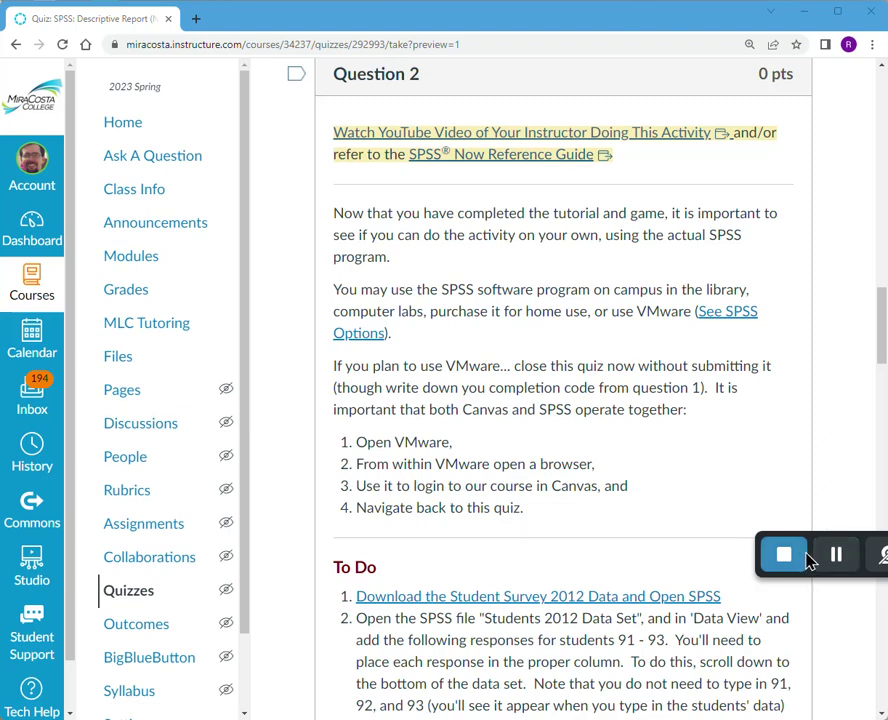
# - Load view.miracosta.edu in a new Chrome tab and sign in with the college credentials
pyautogui.click(840, 566)
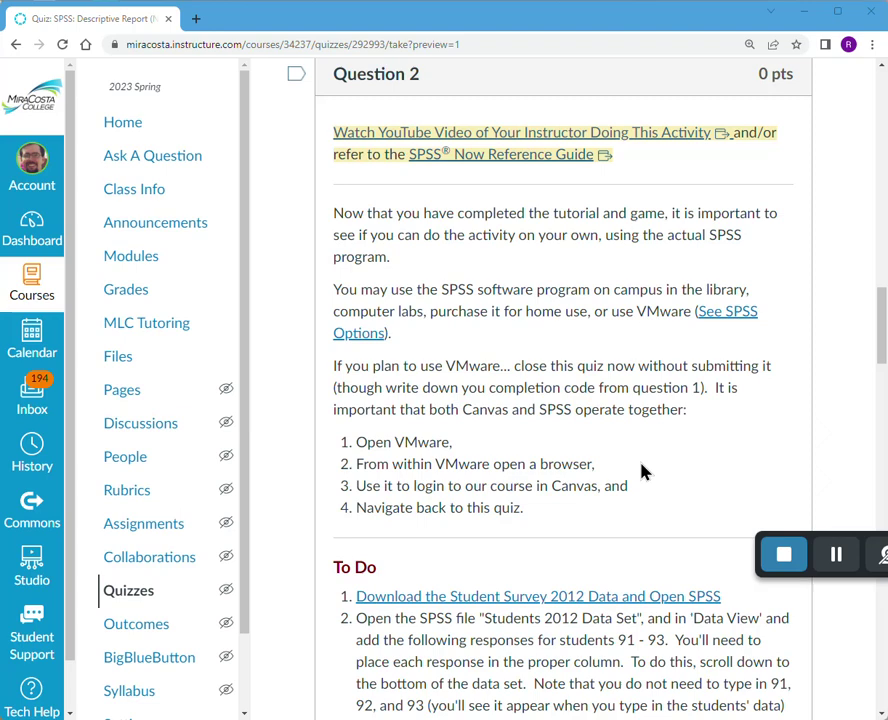
pyautogui.click(198, 20)
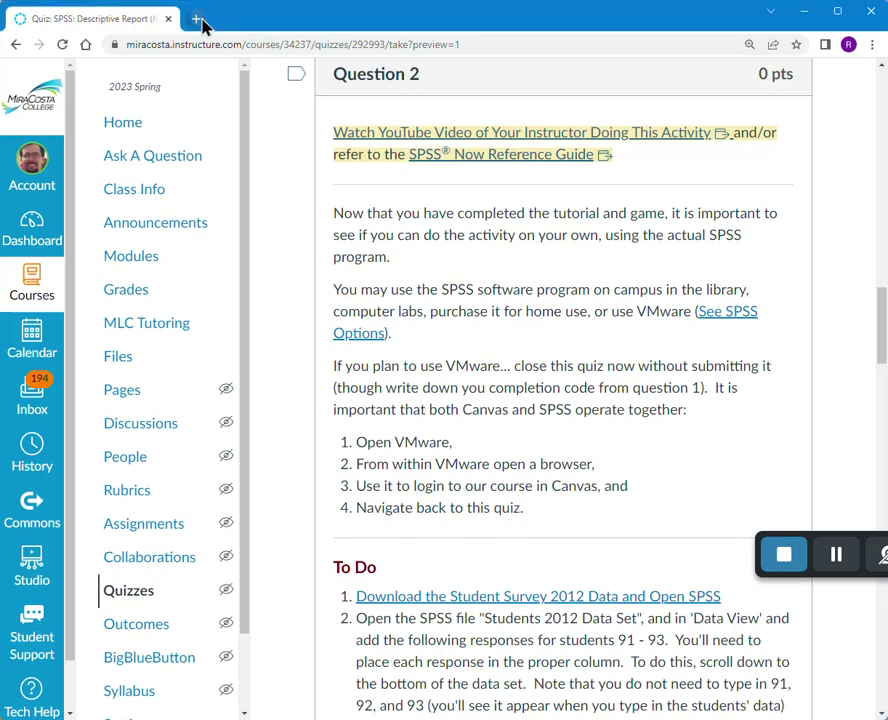
pyautogui.click(208, 46)
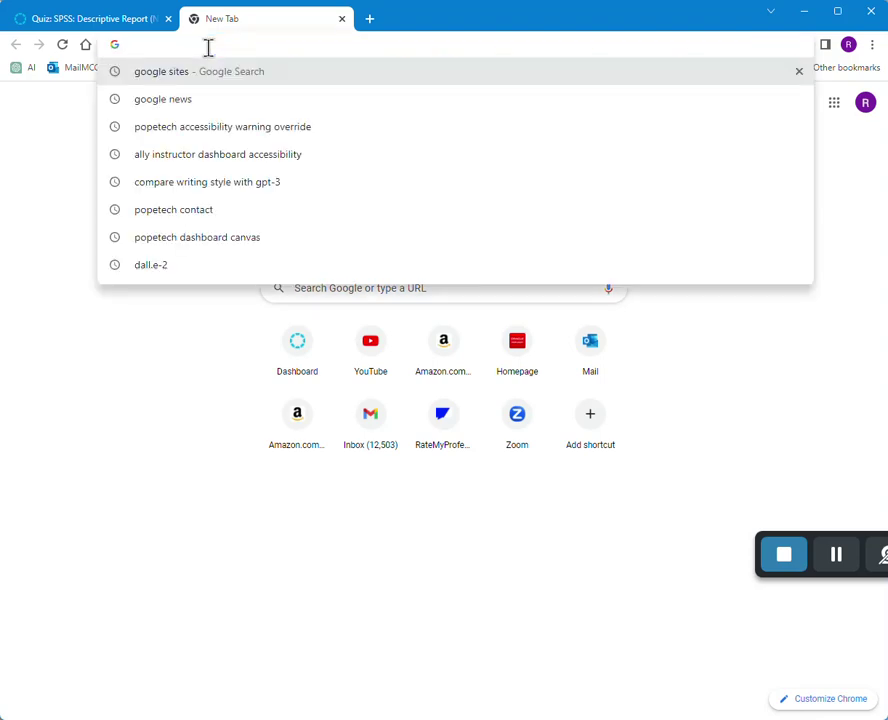
pyautogui.write('view.mirao')
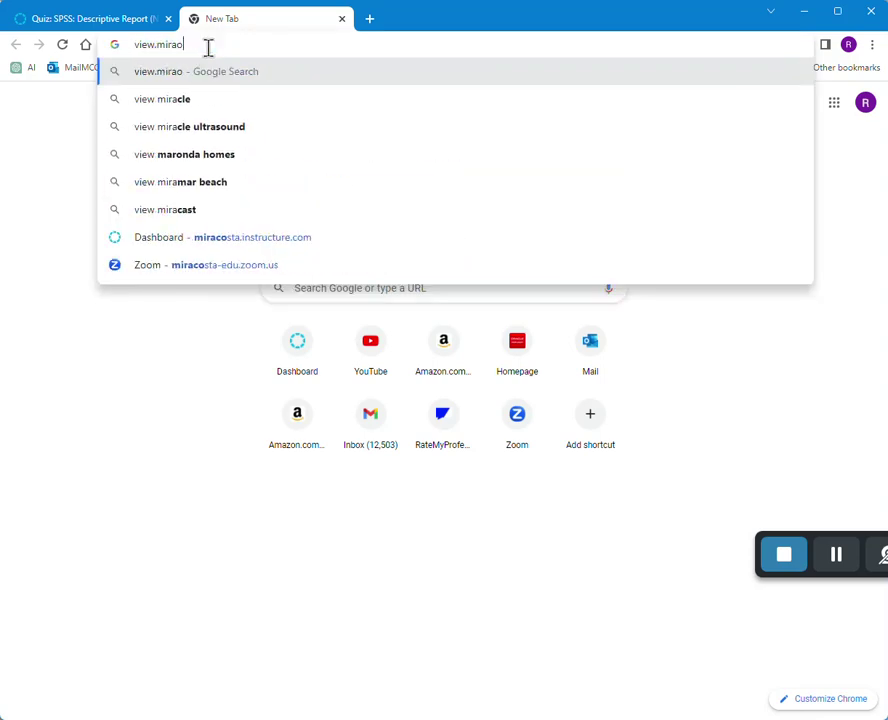
pyautogui.press('BackSpace')
pyautogui.write('cos')
pyautogui.press('BackSpace')
pyautogui.press('BackSpace')
pyautogui.press('BackSpace')
pyautogui.press('BackSpace')
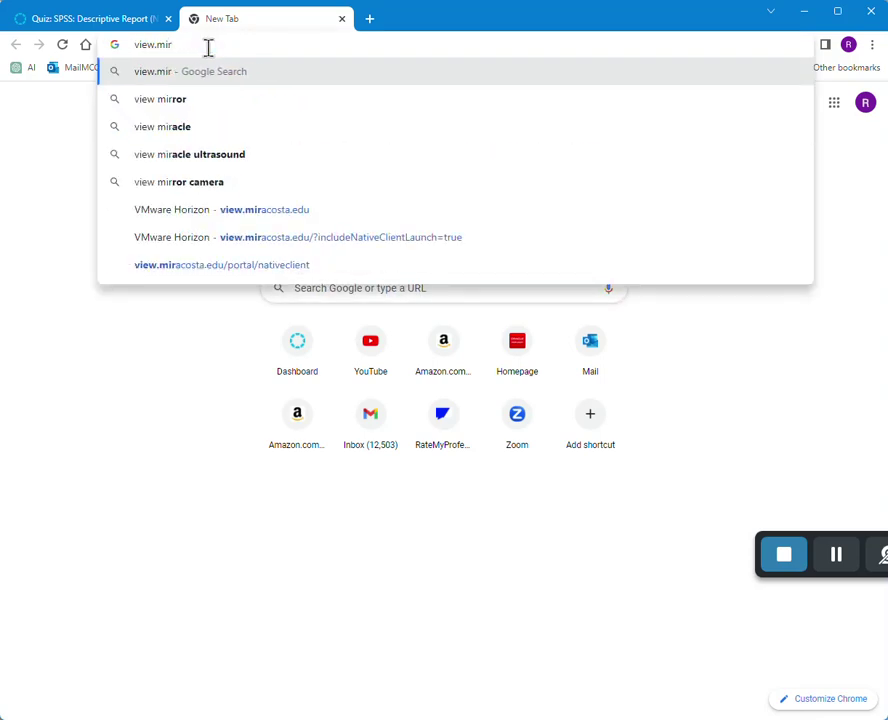
pyautogui.write('acosta.e')
pyautogui.press('Return')
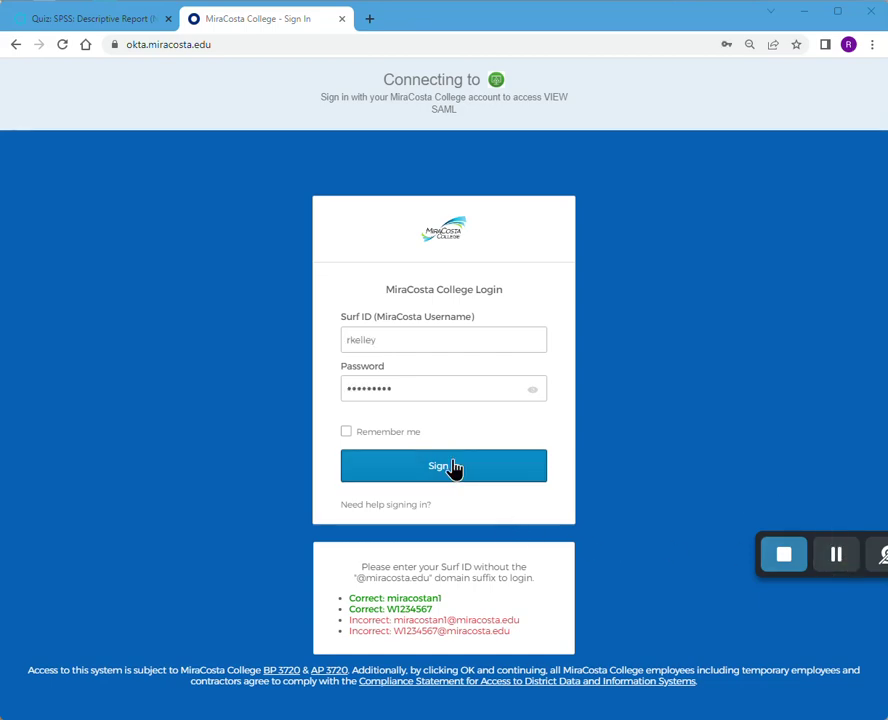
pyautogui.click(454, 470)
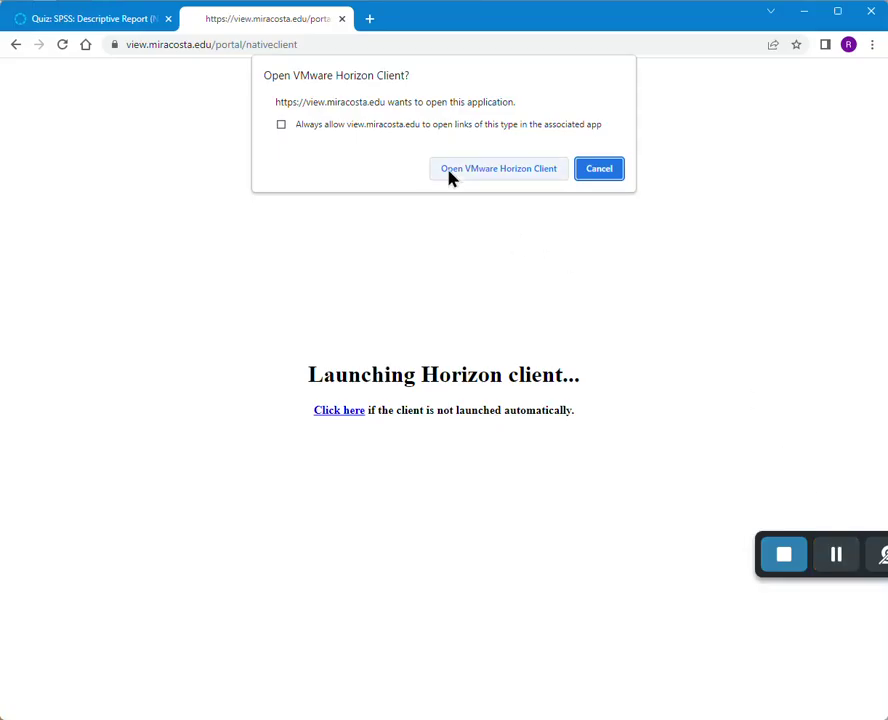
# - Open VMware Horizon Client and launch the Standard Student Desktop session
pyautogui.click(449, 172)
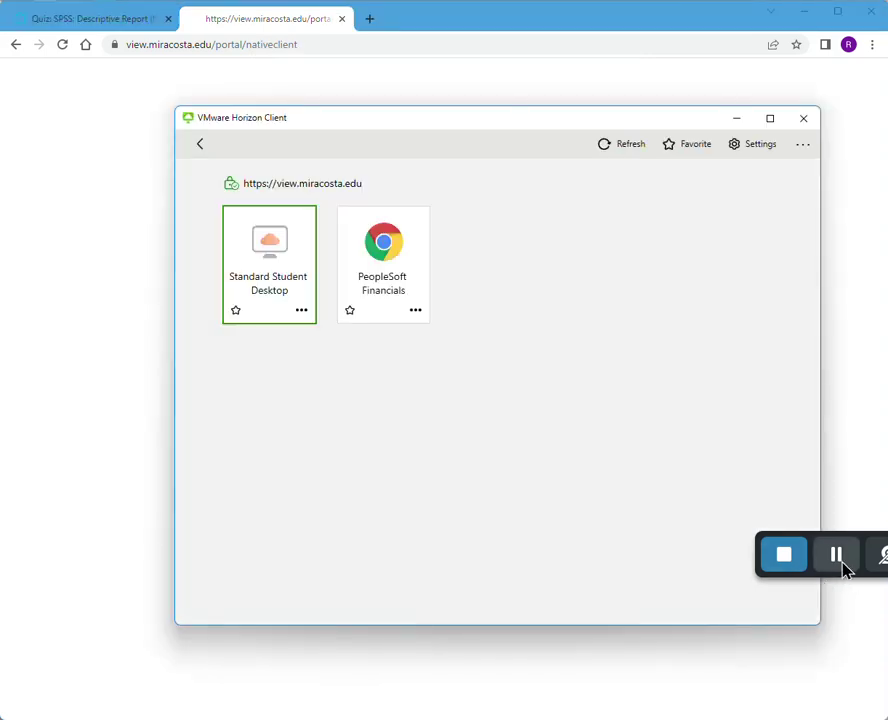
pyautogui.click(843, 566)
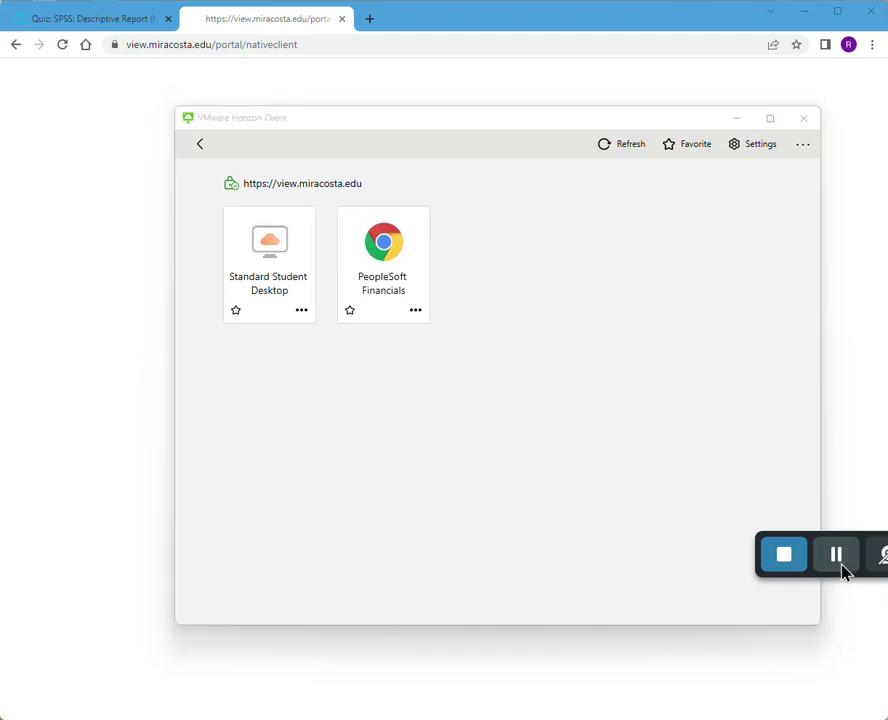
pyautogui.click(266, 296)
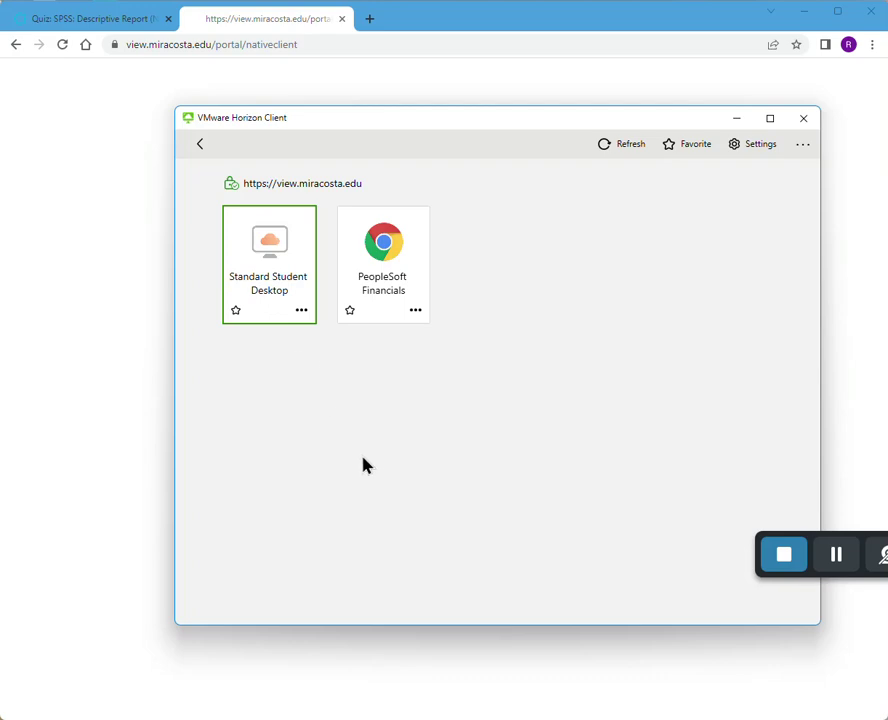
pyautogui.doubleClick(283, 318)
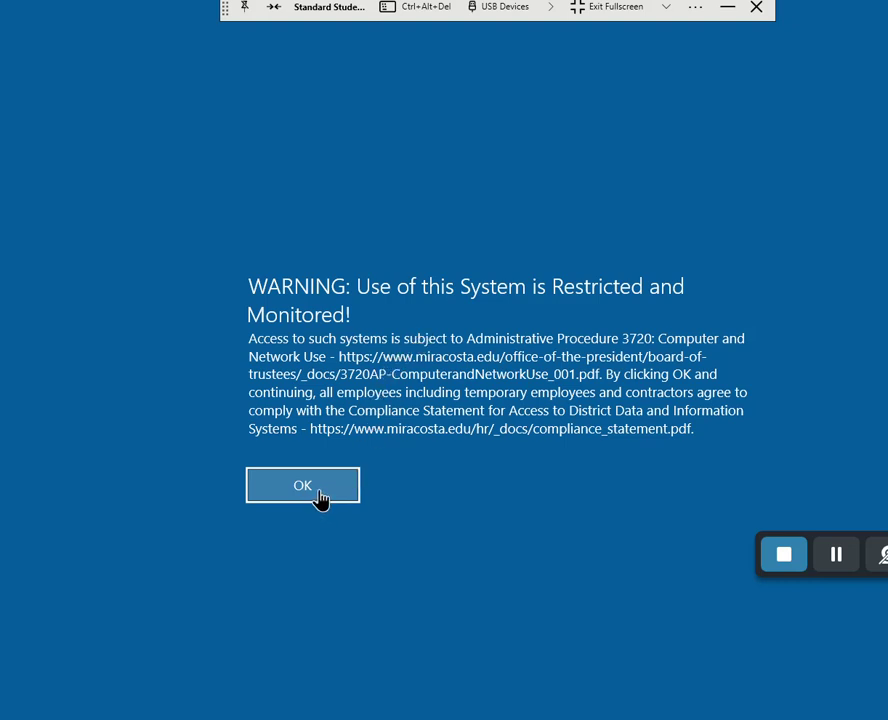
# - Exit fullscreen and sign in to the remote desktop with the student user name and password
pyautogui.click(598, 16)
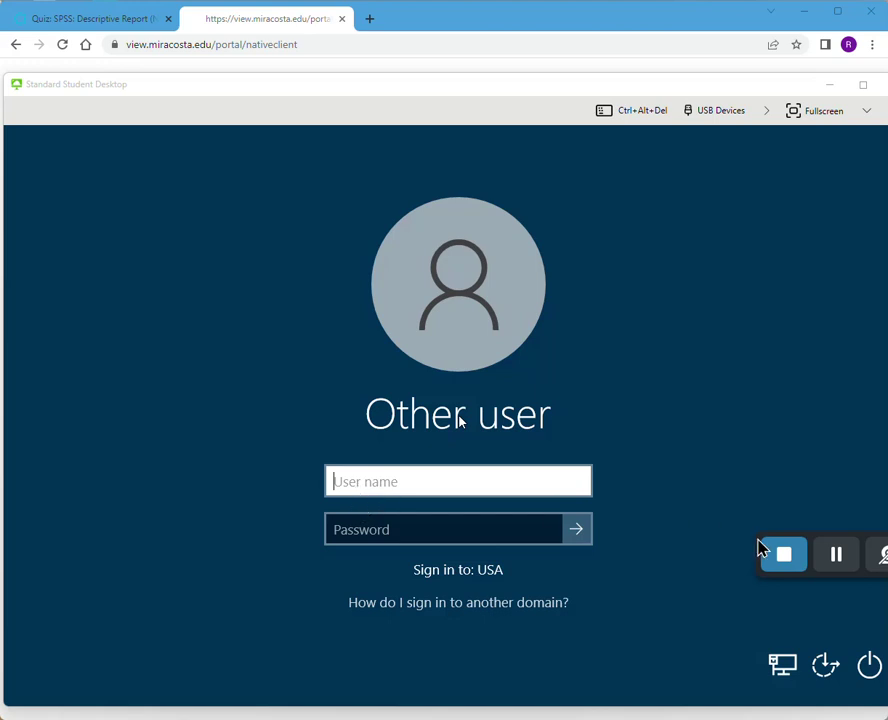
pyautogui.click(836, 554)
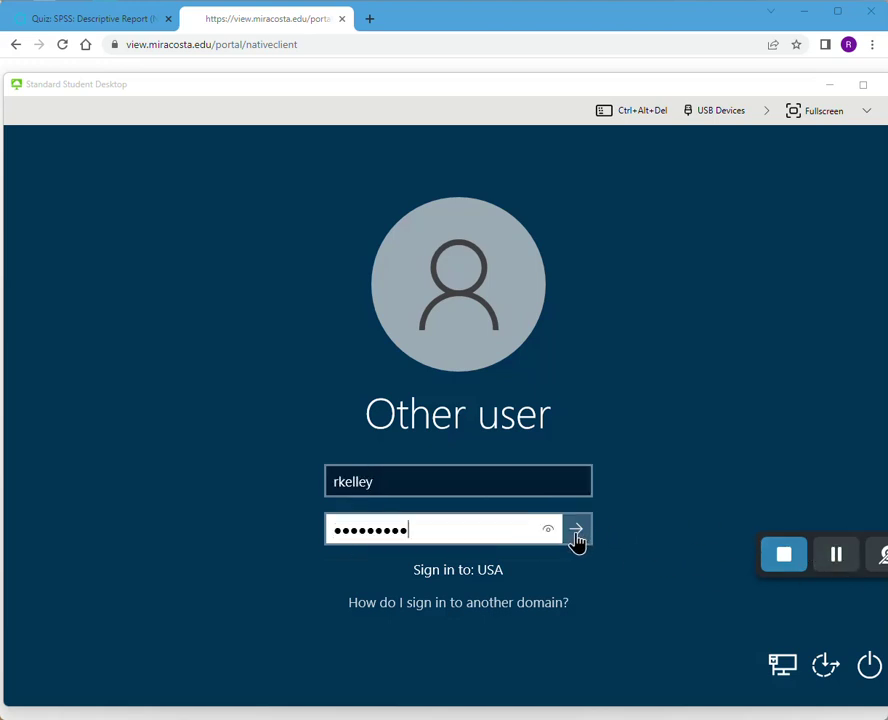
pyautogui.click(578, 531)
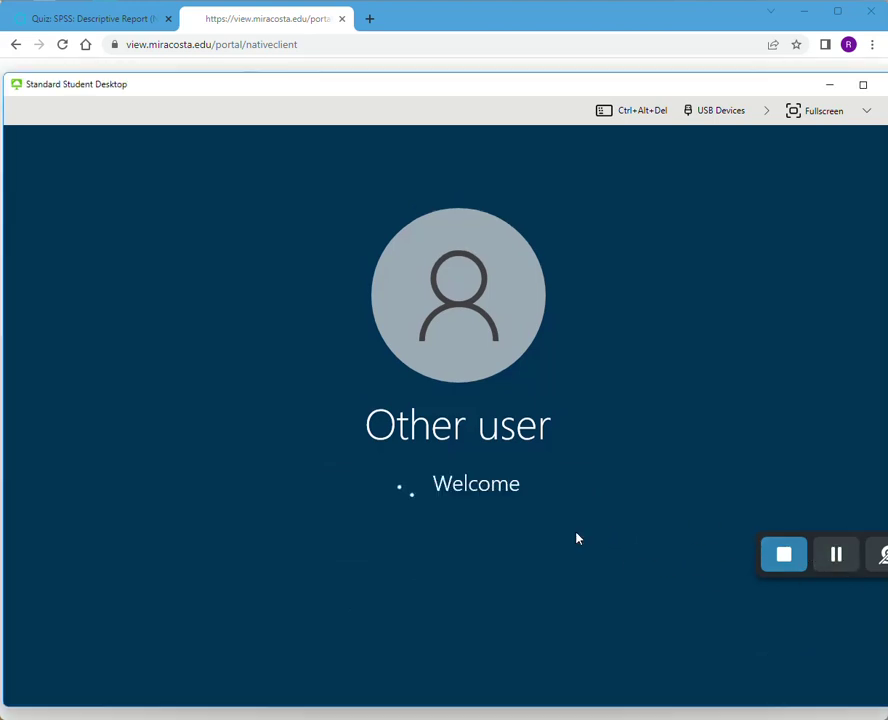
pyautogui.click(836, 560)
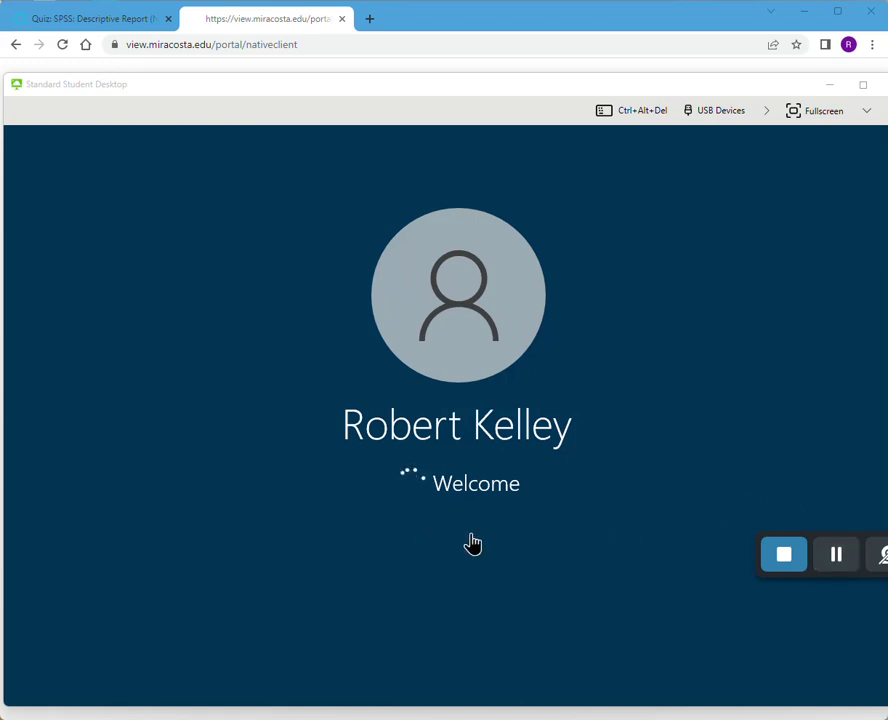
pyautogui.click(836, 558)
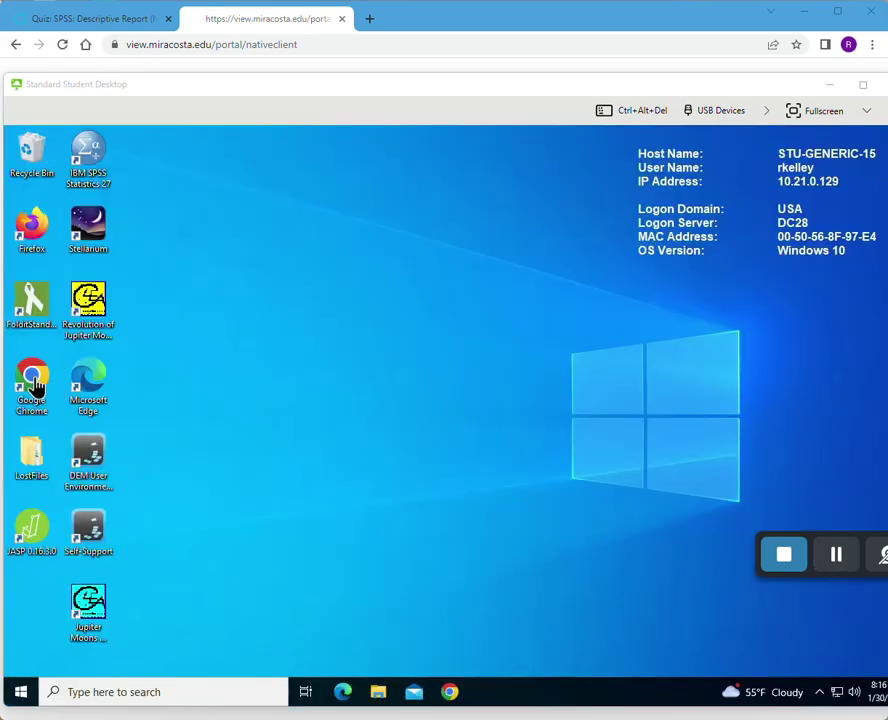
# - Launch Google Chrome on the remote desktop and move the Horizon window down and right
pyautogui.click(35, 385)
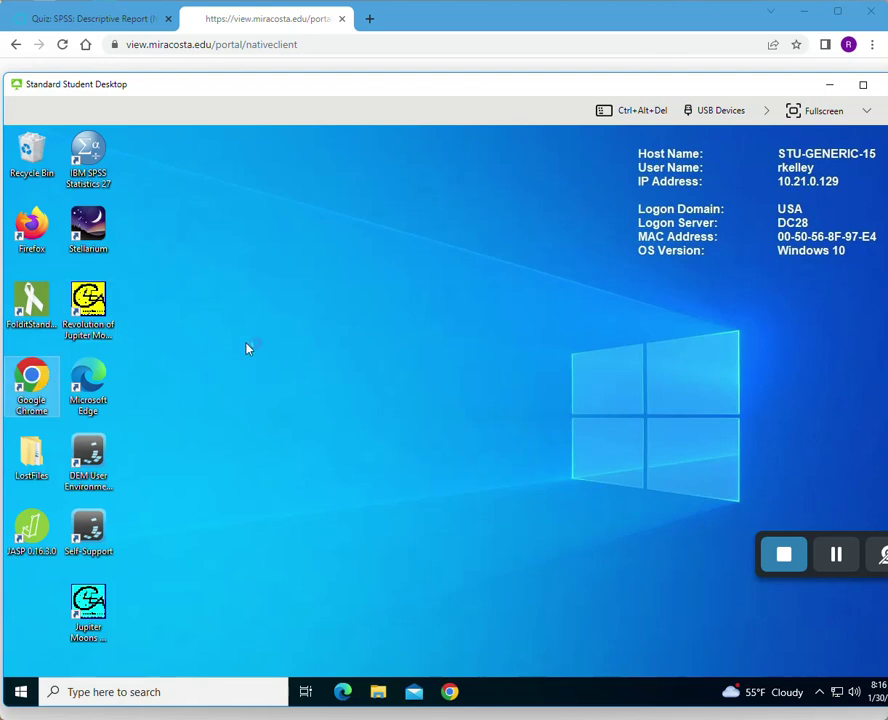
pyautogui.doubleClick(35, 380)
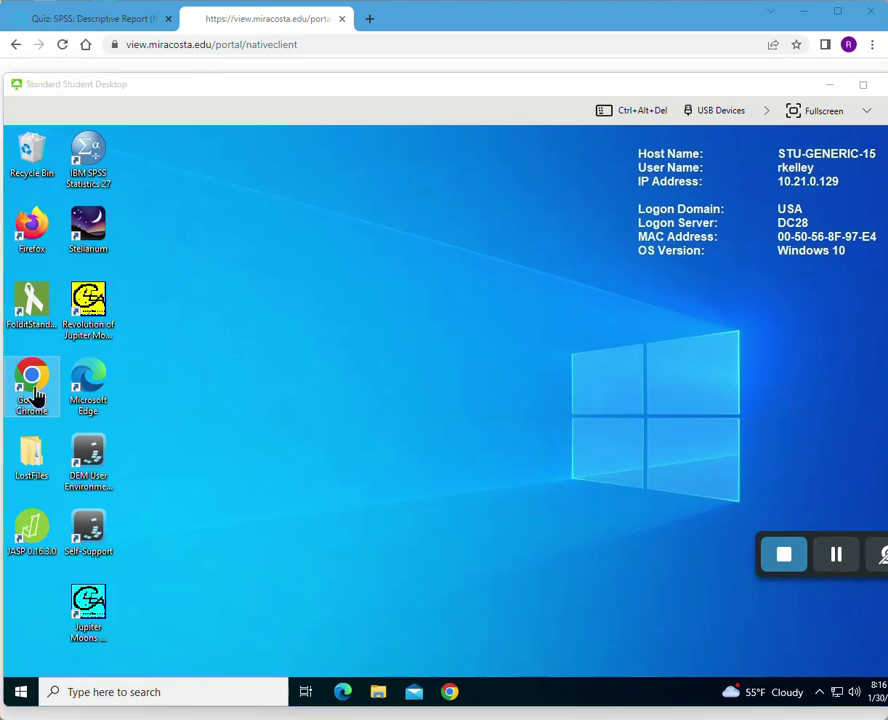
pyautogui.click(836, 554)
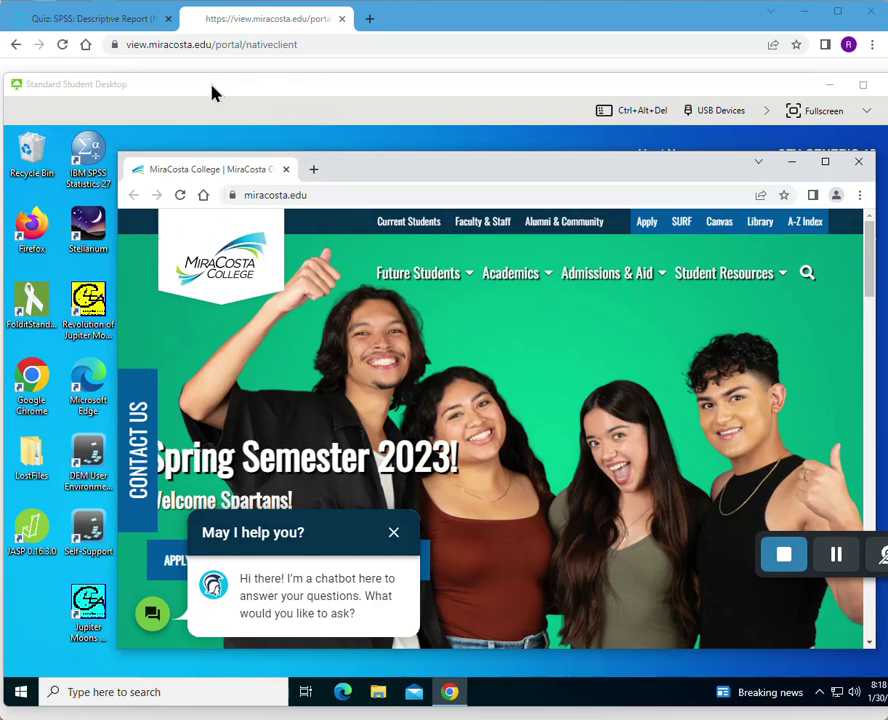
pyautogui.moveTo(210, 87); pyautogui.dragTo(237, 150)
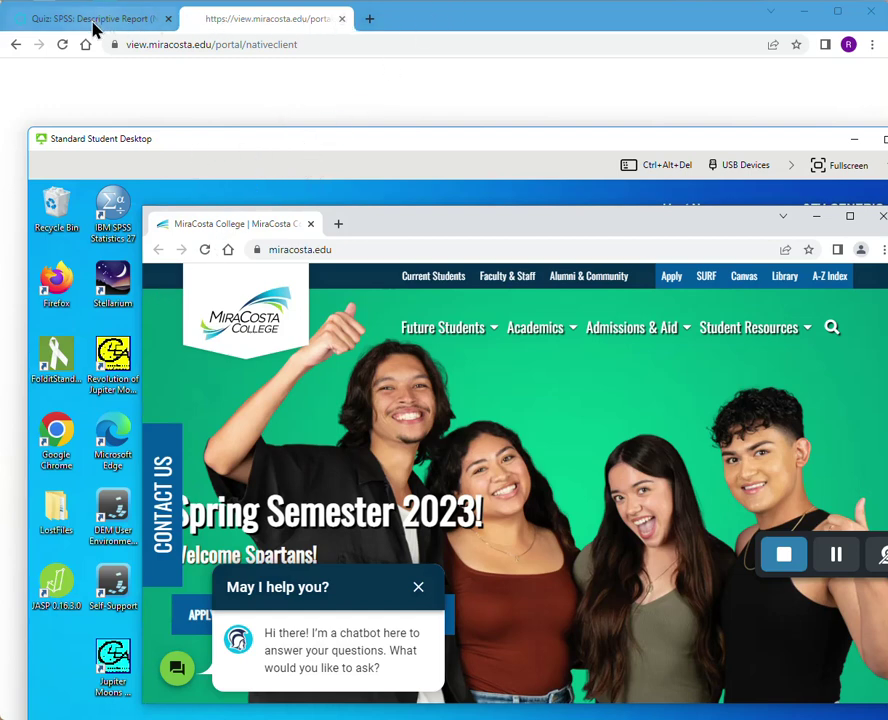
# - Close the local Canvas quiz tab and minimize the local browser to reveal the remote desktop
pyautogui.moveTo(94, 28)
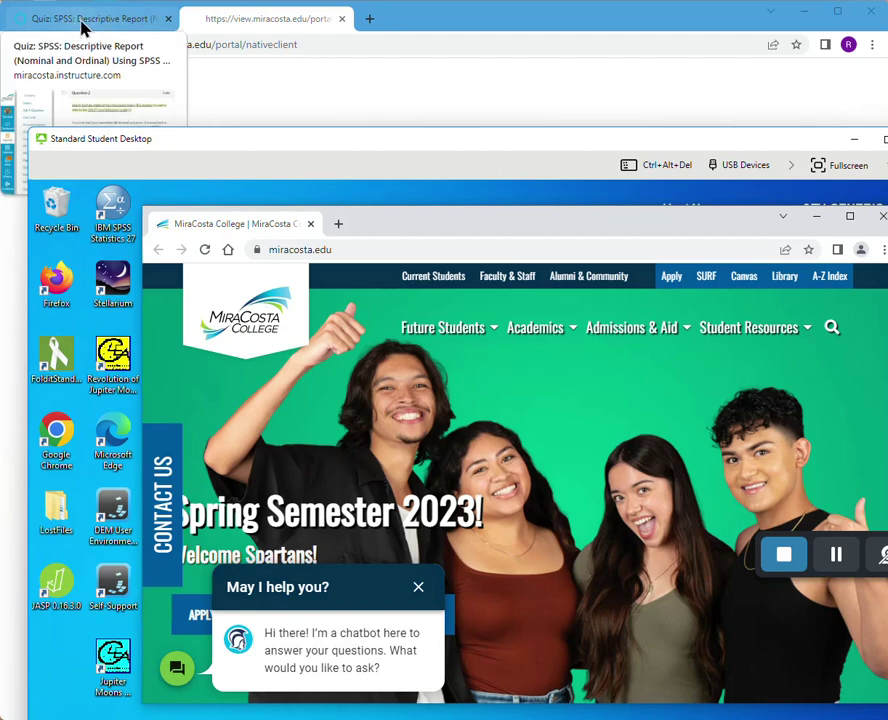
pyautogui.click(65, 27)
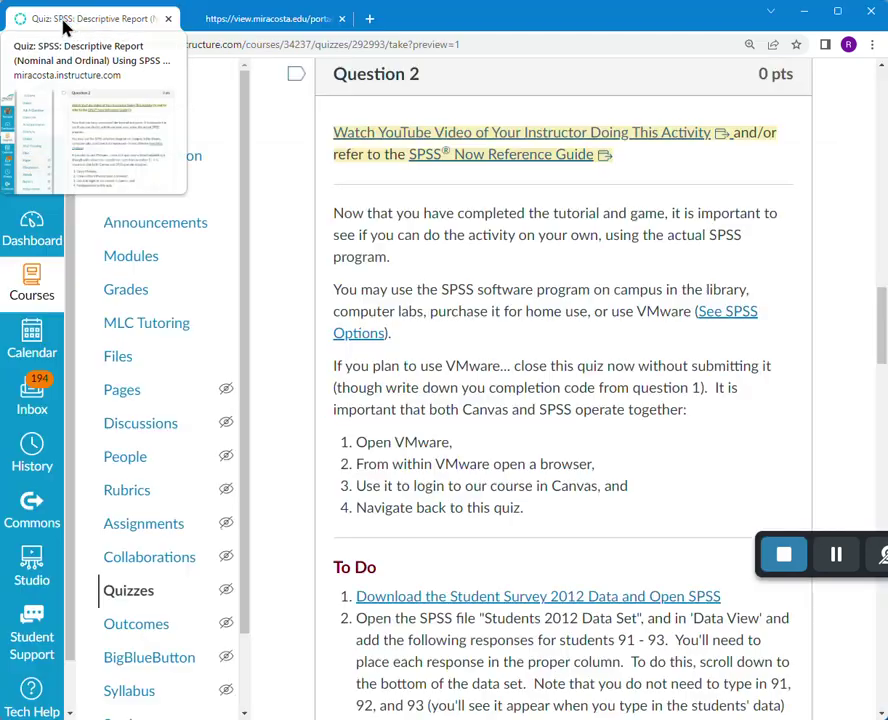
pyautogui.click(168, 22)
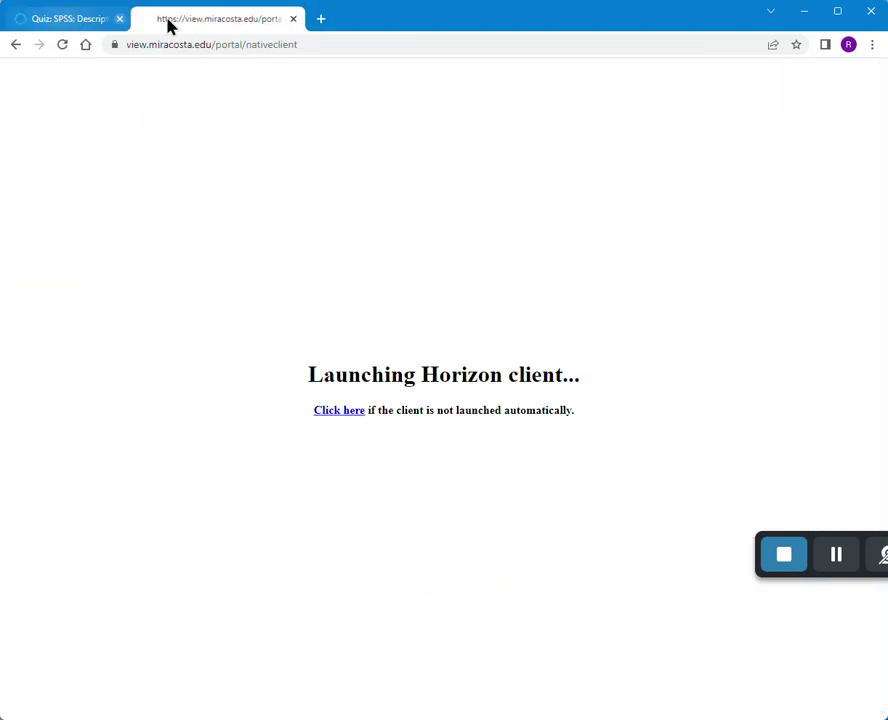
pyautogui.click(806, 18)
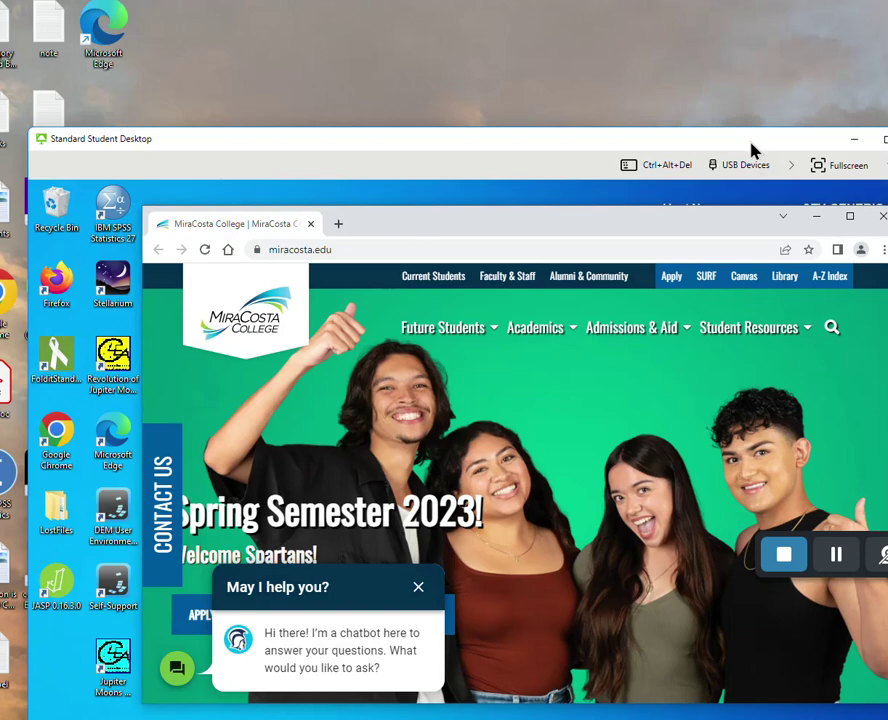
# - Sign in to Canvas from the college homepage with Okta push verification and open PSYC 104
pyautogui.moveTo(752, 150); pyautogui.dragTo(720, 61)
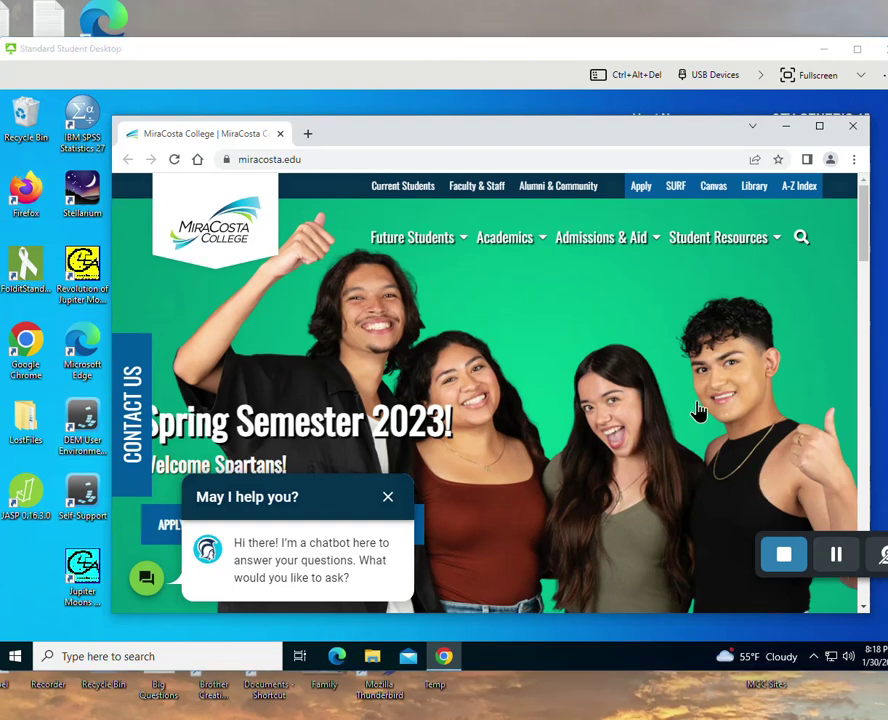
pyautogui.click(713, 187)
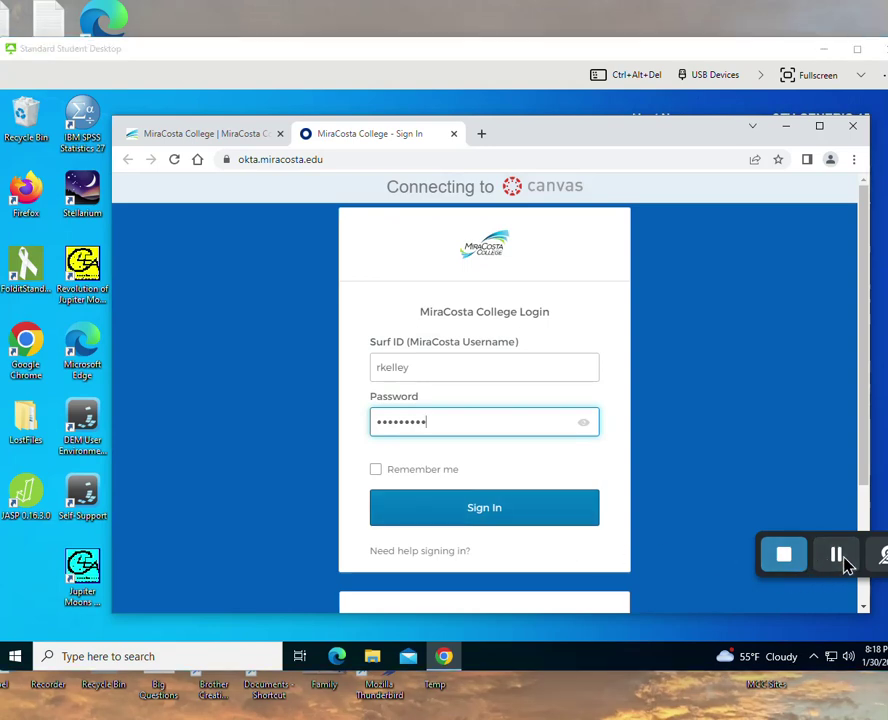
pyautogui.click(833, 559)
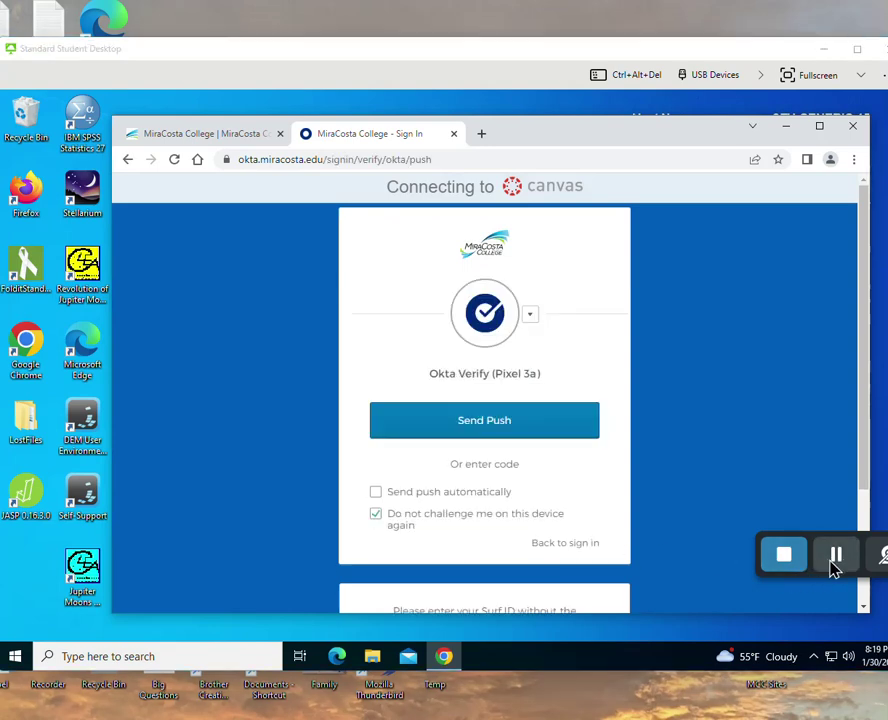
pyautogui.click(460, 422)
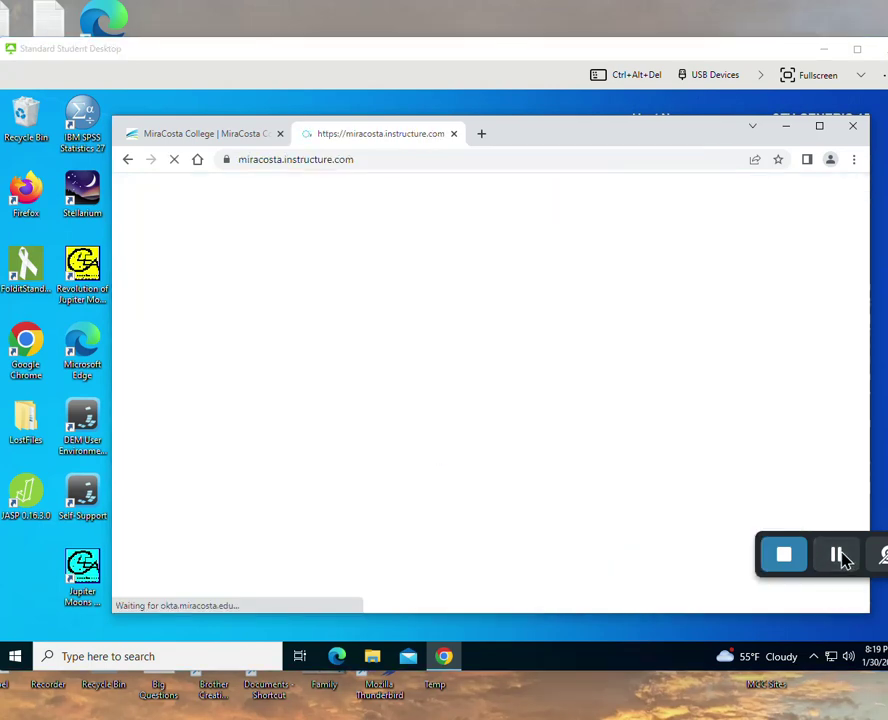
pyautogui.click(322, 305)
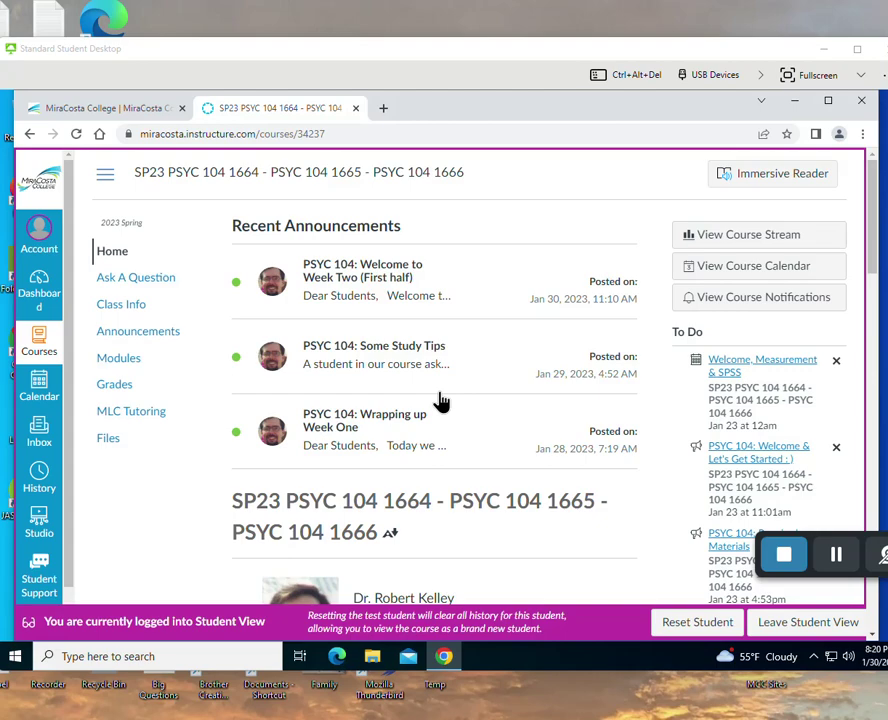
# - Reach the SPSS page in the SPSS - Nominal & Ordinal module and resume the descriptive report quiz
pyautogui.scroll(-1, 200, 514)
pyautogui.scroll(-8, 200, 512)
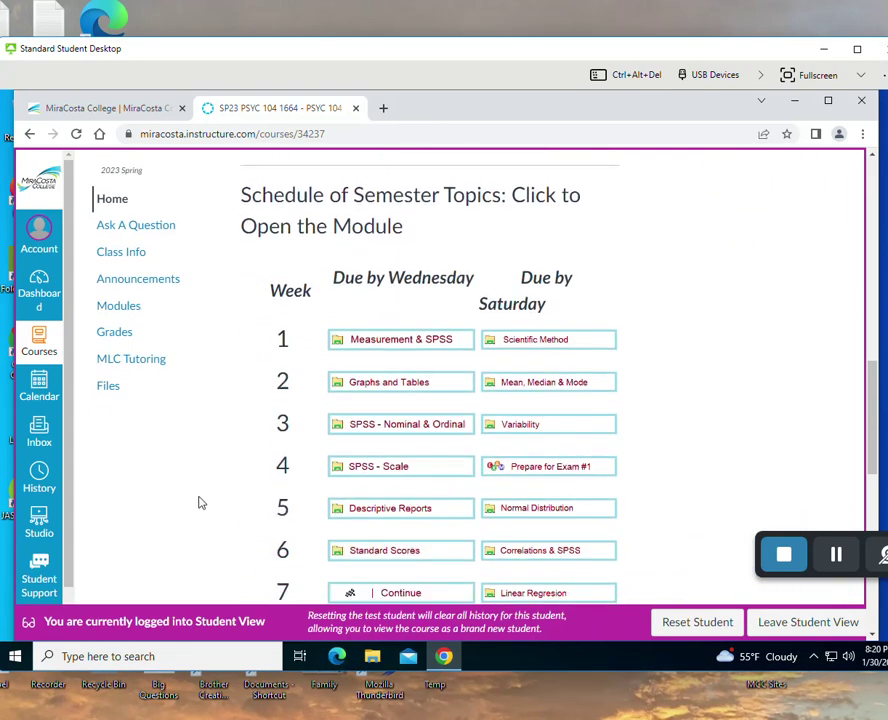
pyautogui.click(422, 432)
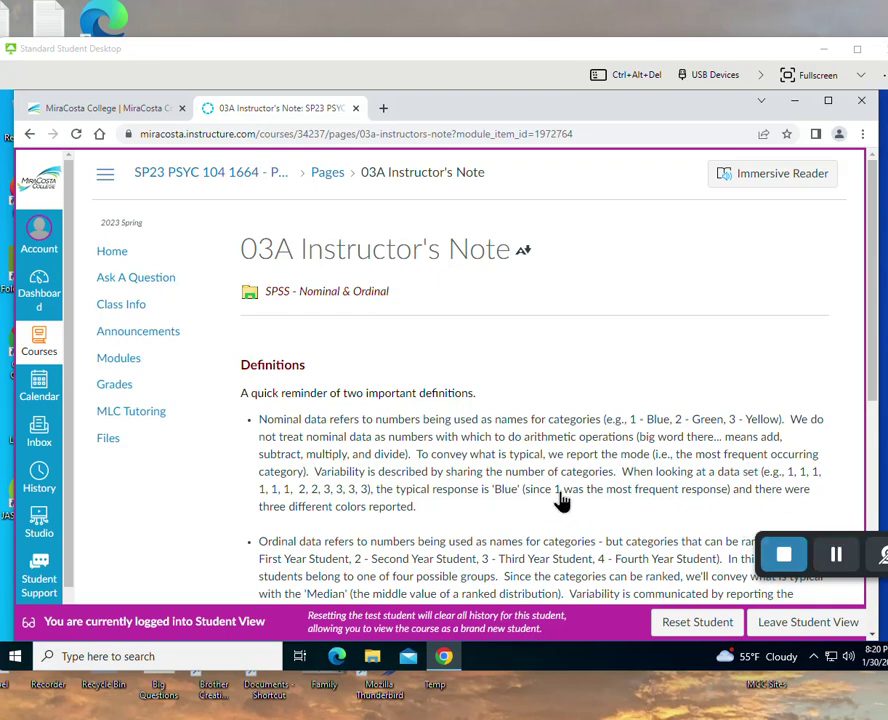
pyautogui.scroll(-5, 617, 520)
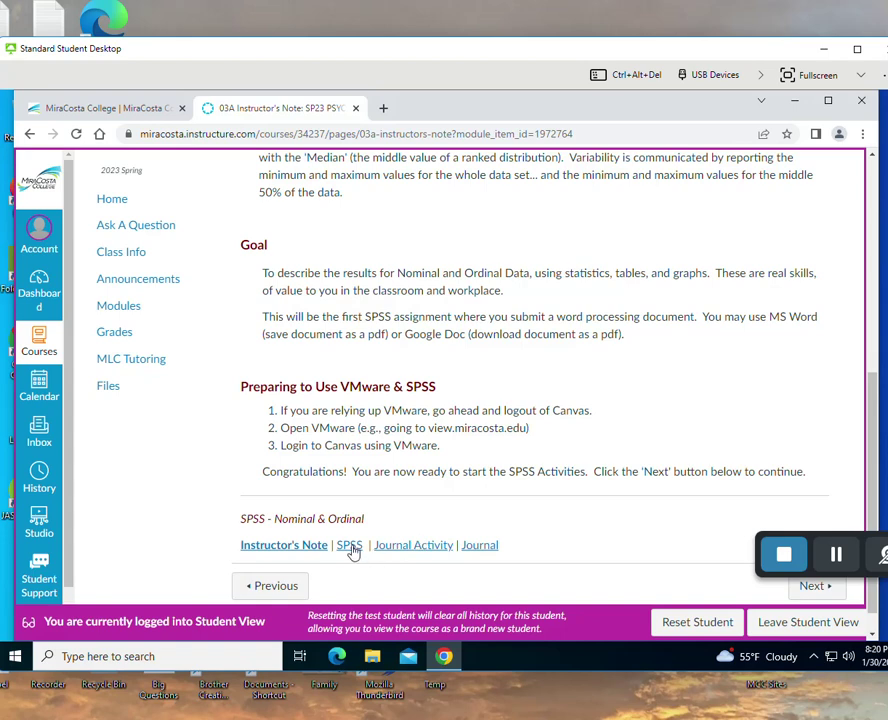
pyautogui.click(350, 547)
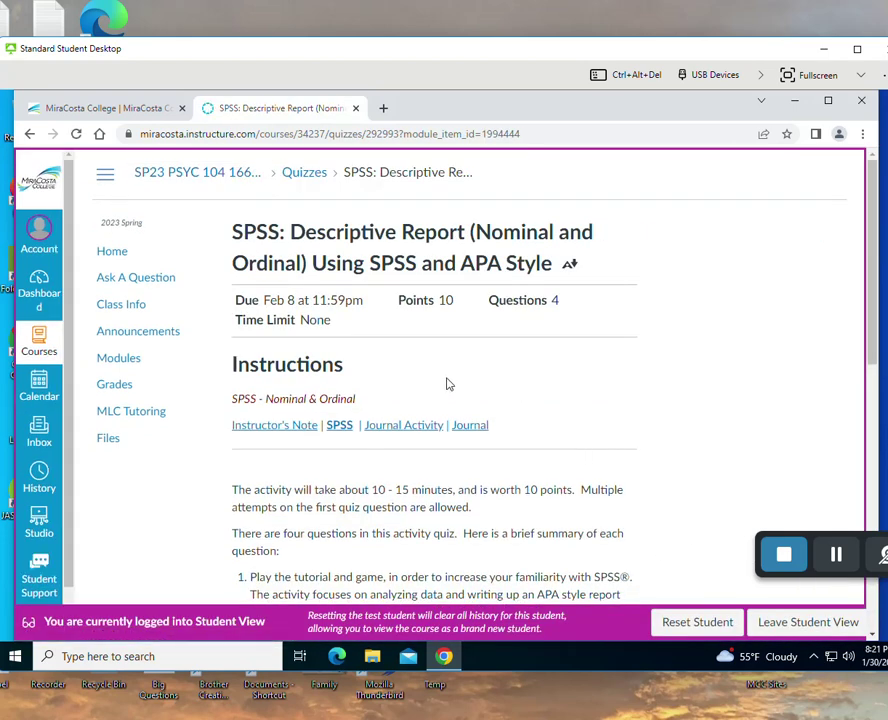
pyautogui.scroll(-6, 450, 390)
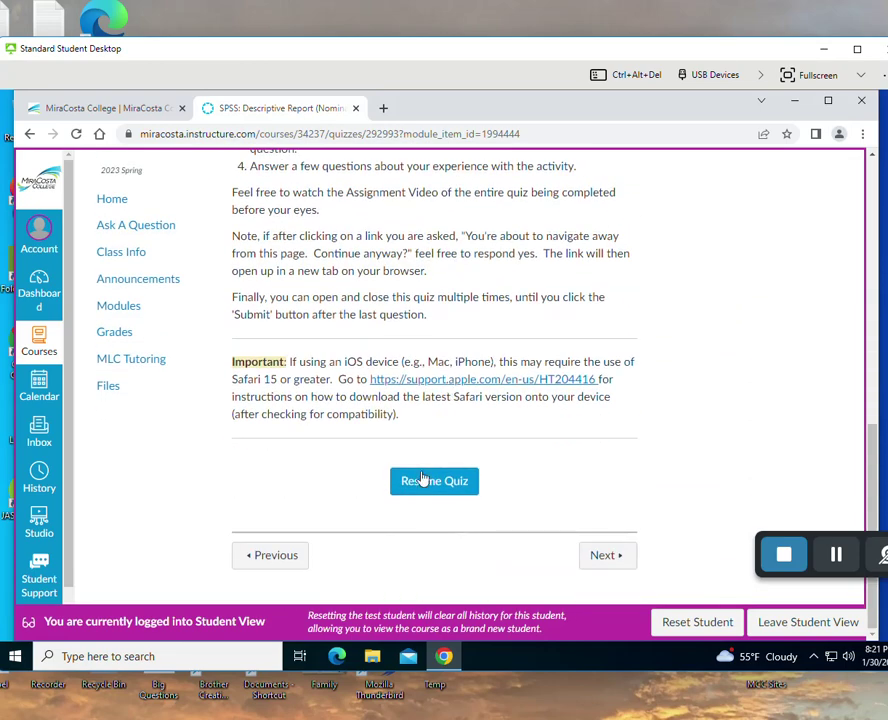
pyautogui.click(425, 482)
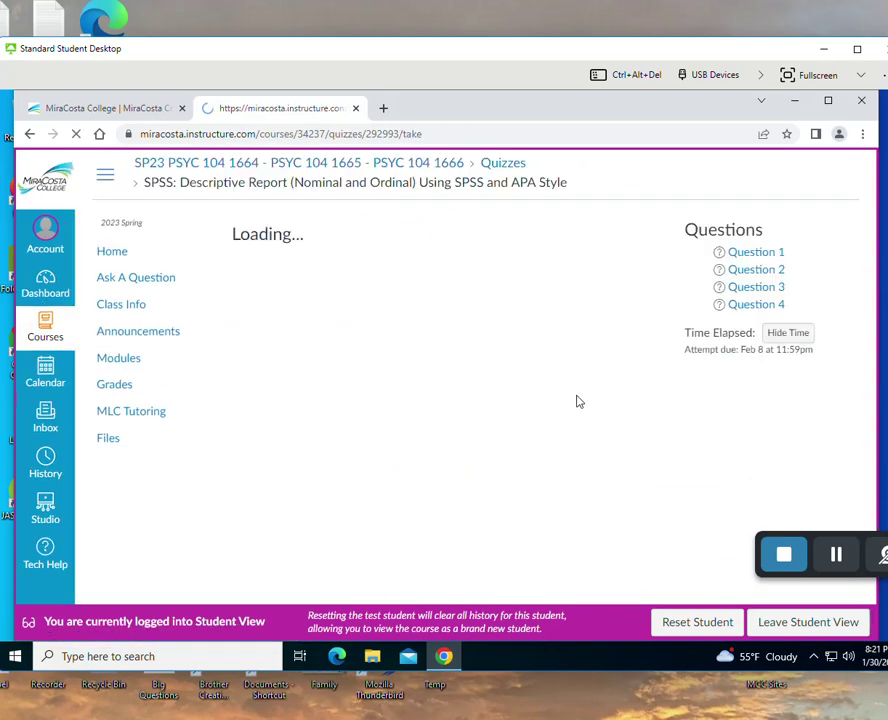
# - Scroll the loaded quiz to the To Do steps with the Student Survey 2012 download link
pyautogui.scroll(-6, 578, 398)
pyautogui.scroll(-7, 575, 395)
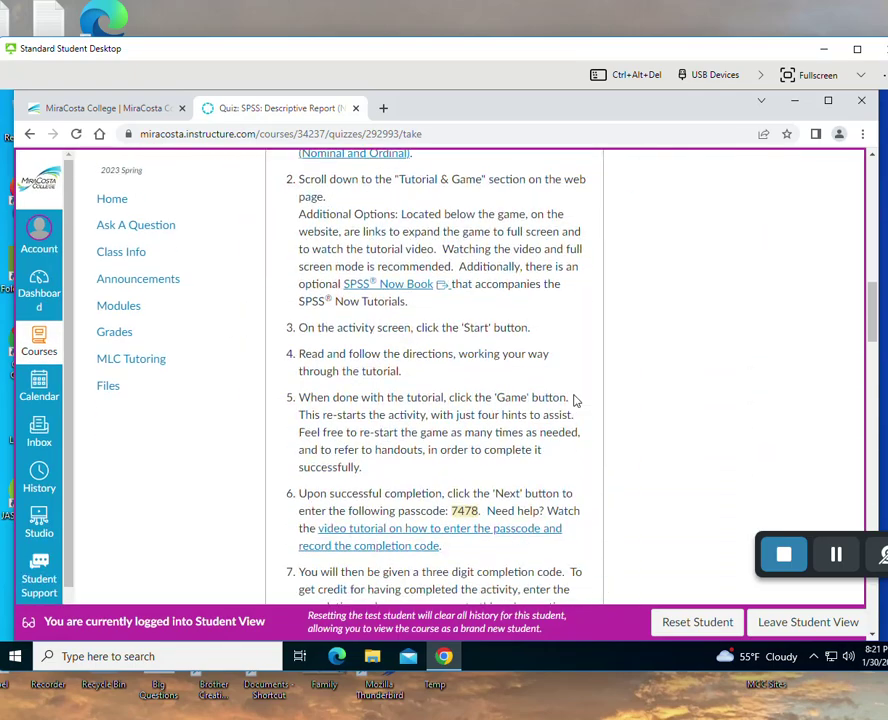
pyautogui.scroll(-3, 575, 400)
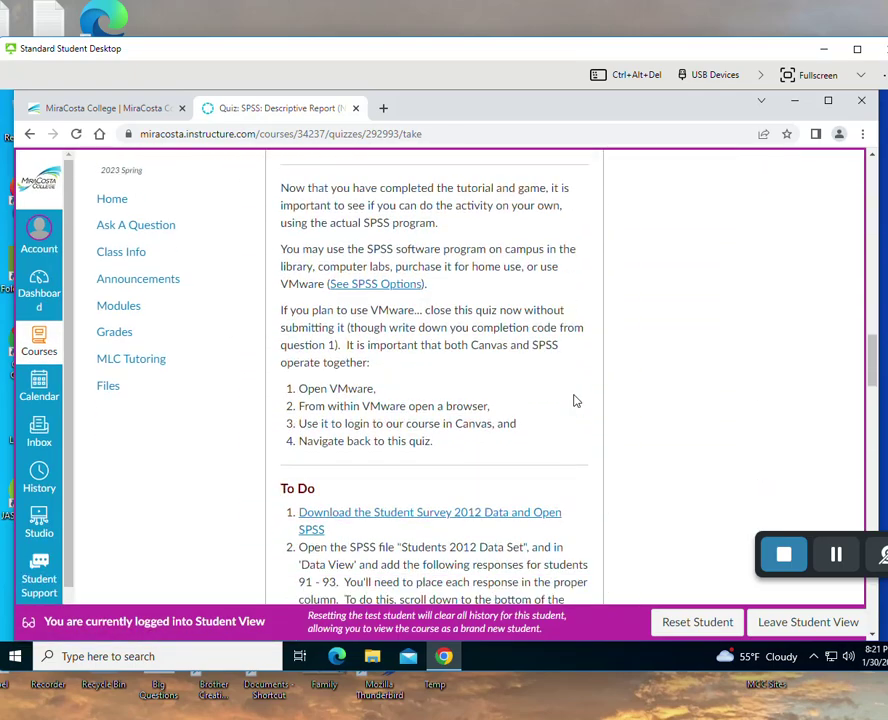
pyautogui.scroll(-3, 575, 400)
pyautogui.scroll(2, 575, 400)
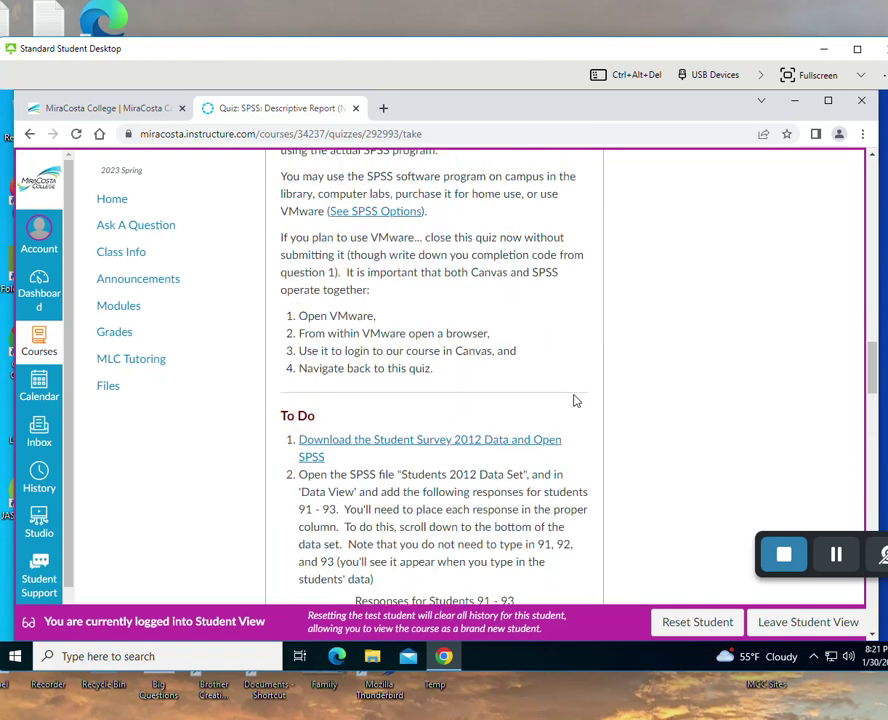
pyautogui.scroll(1, 577, 402)
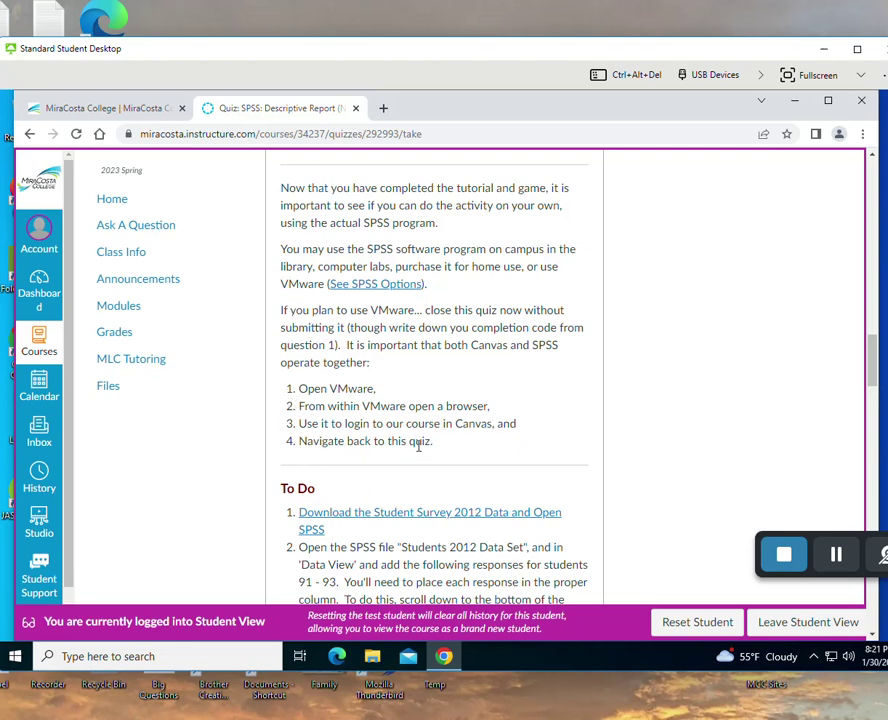
pyautogui.scroll(-1, 421, 446)
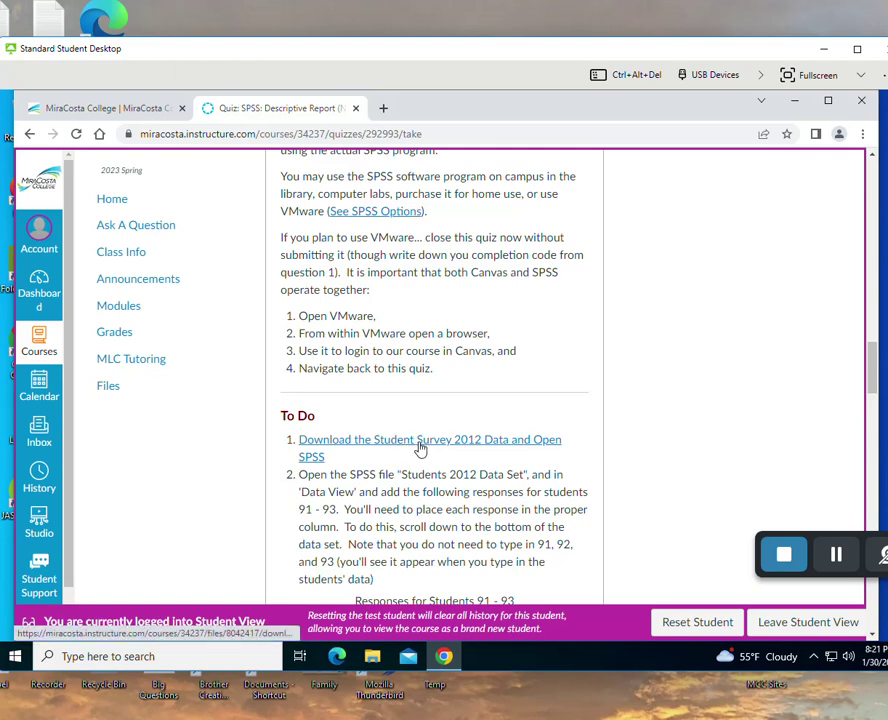
# - Download the Student Survey 2012 data, confirm leaving the quiz, and open the .sav file in SPSS
pyautogui.click(420, 448)
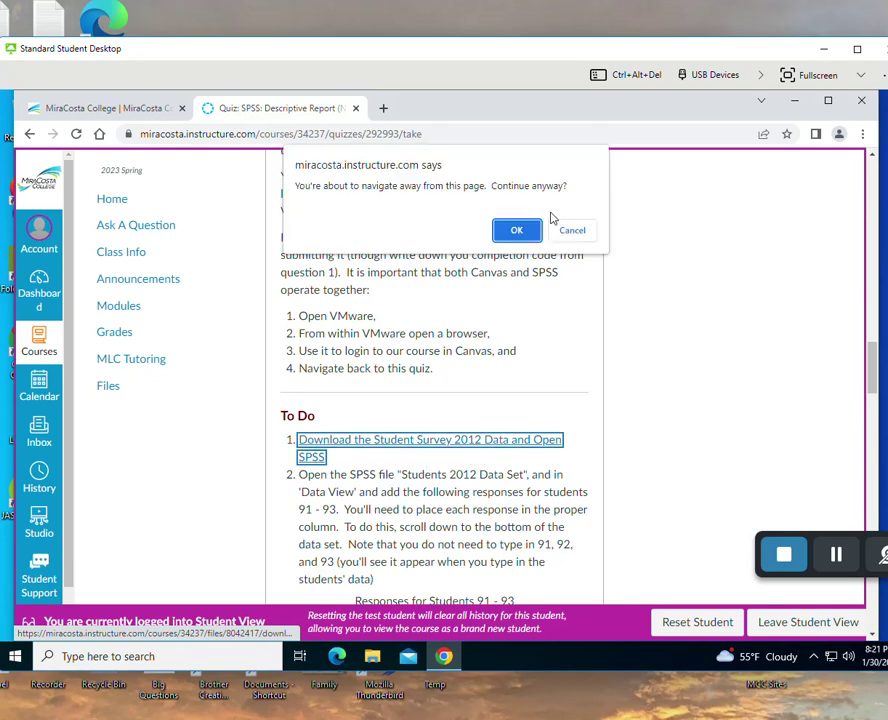
pyautogui.click(521, 236)
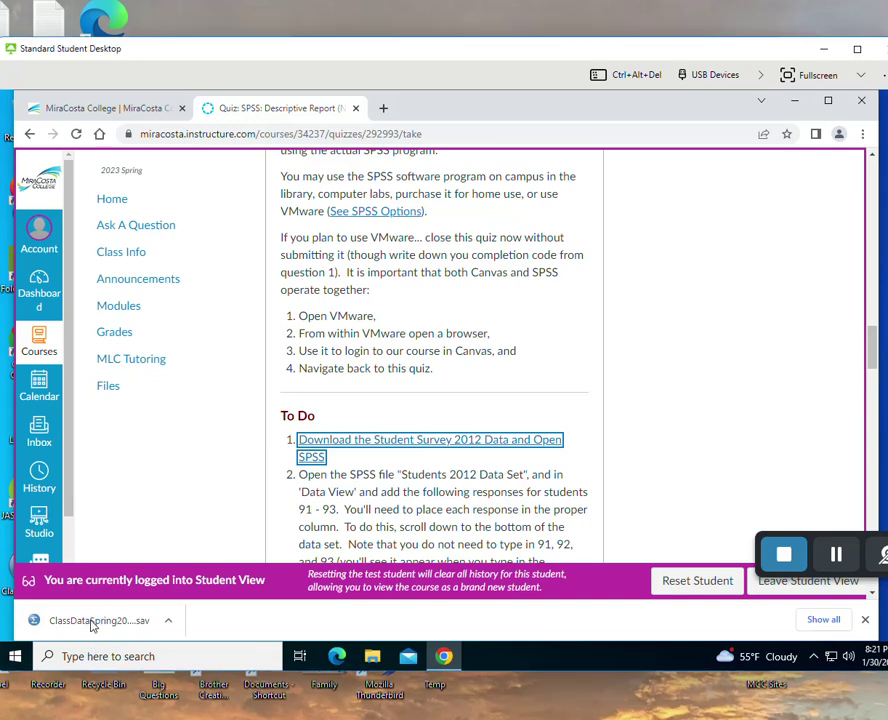
pyautogui.click(93, 621)
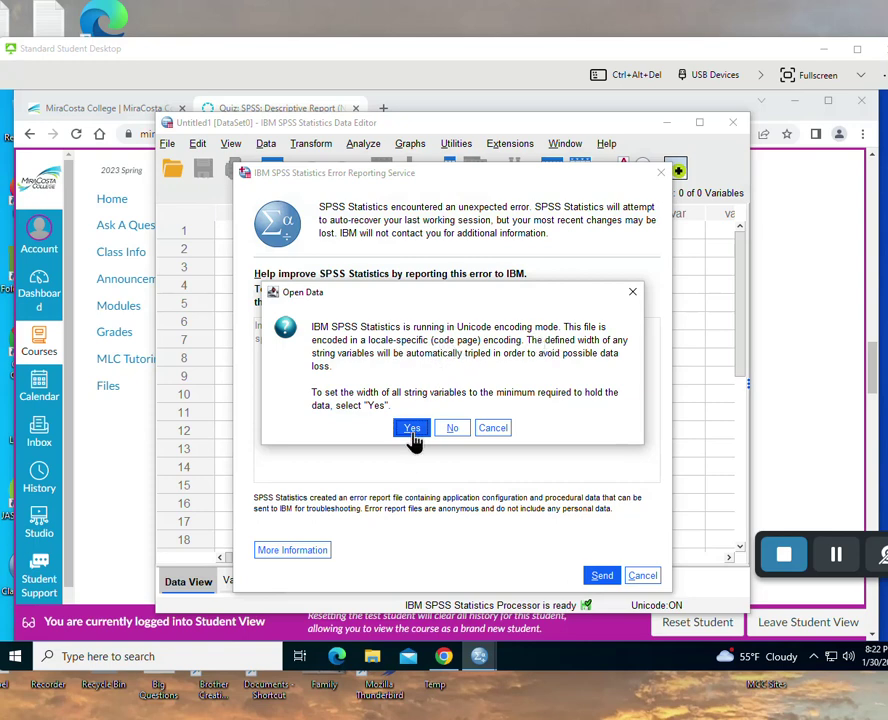
# - Accept minimum string widths and scroll the Data View down to the last case, row 90
pyautogui.click(413, 429)
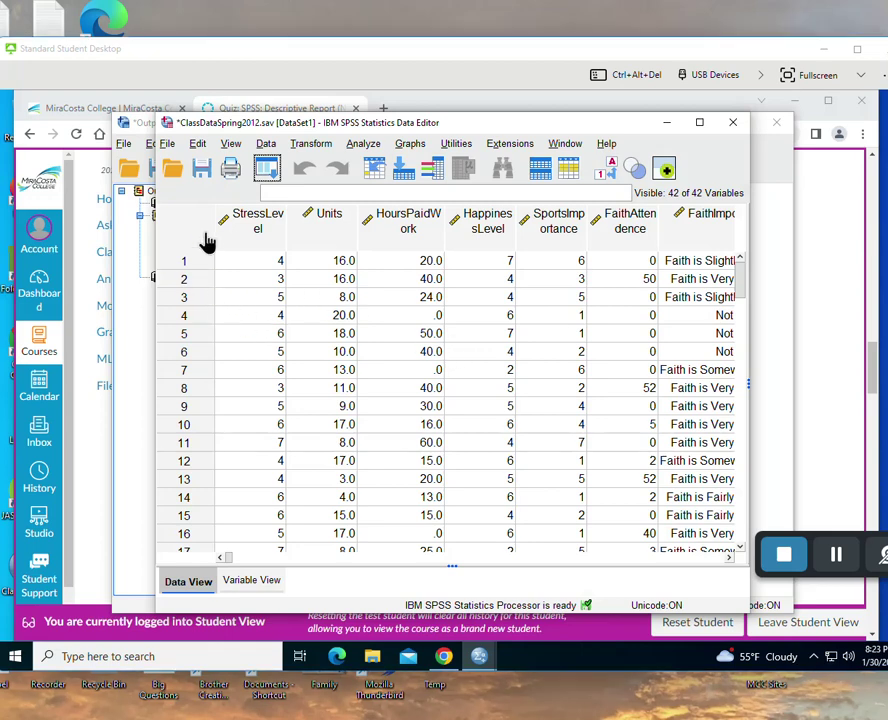
pyautogui.scroll(-20, 235, 338)
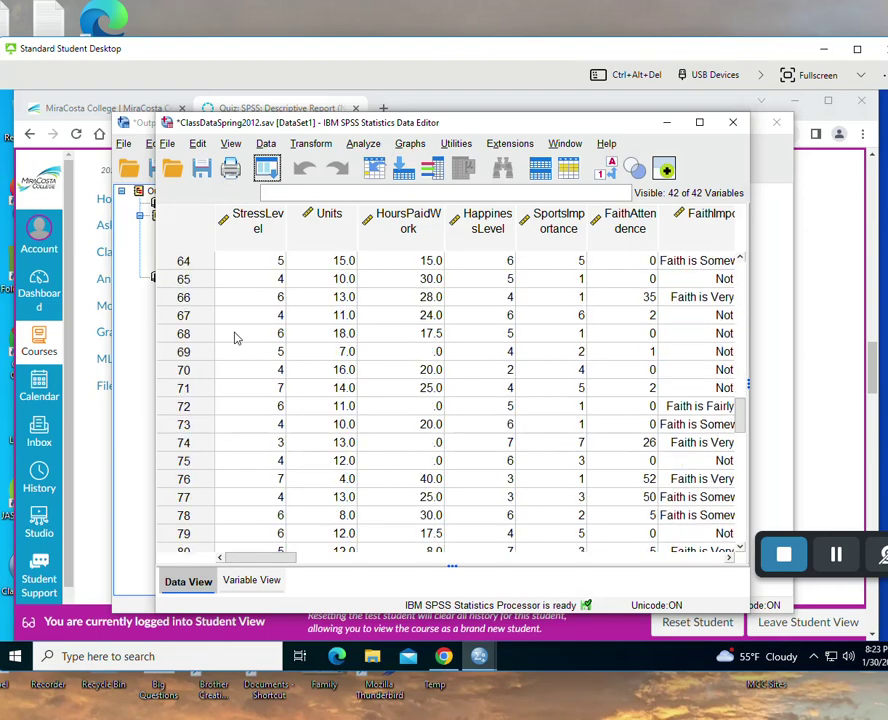
pyautogui.scroll(-1, 235, 338)
pyautogui.scroll(1, 235, 338)
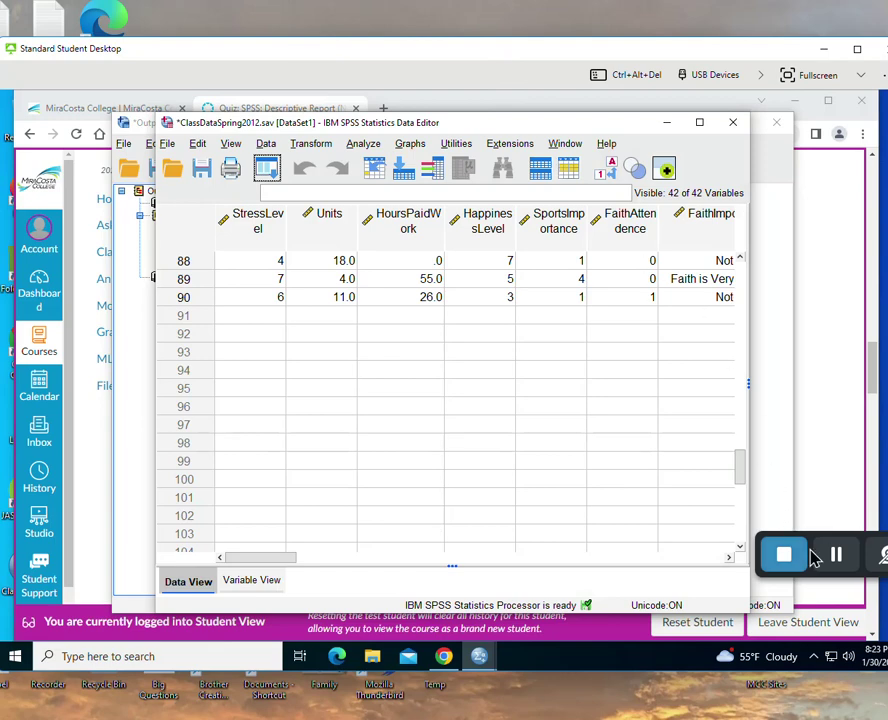
# - Bring the Canvas quiz forward and scroll to the Sex, Political Party and Faith responses for students 91–93
pyautogui.click(765, 515)
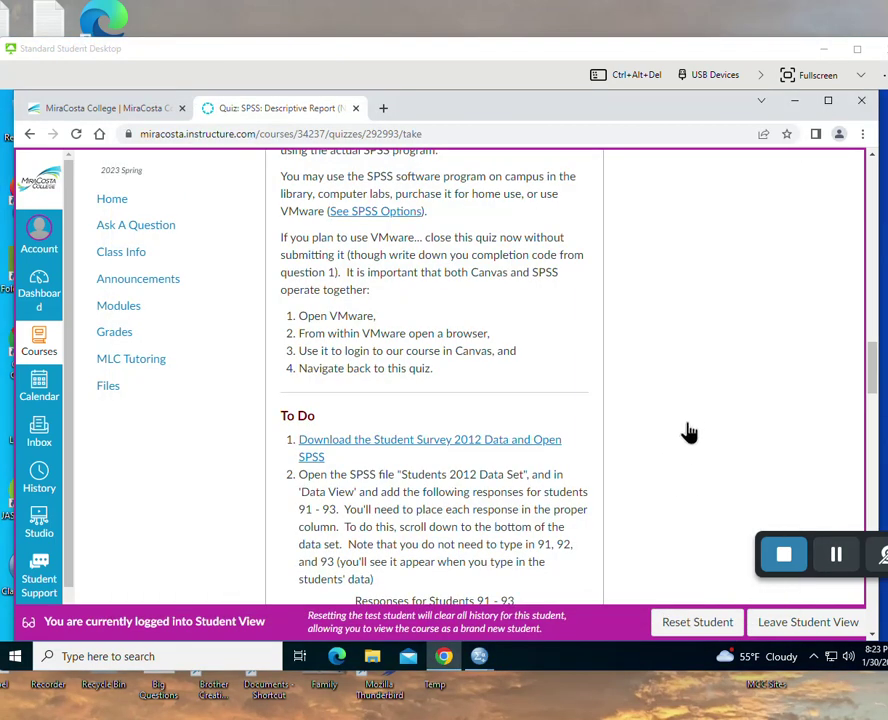
pyautogui.scroll(-5, 692, 419)
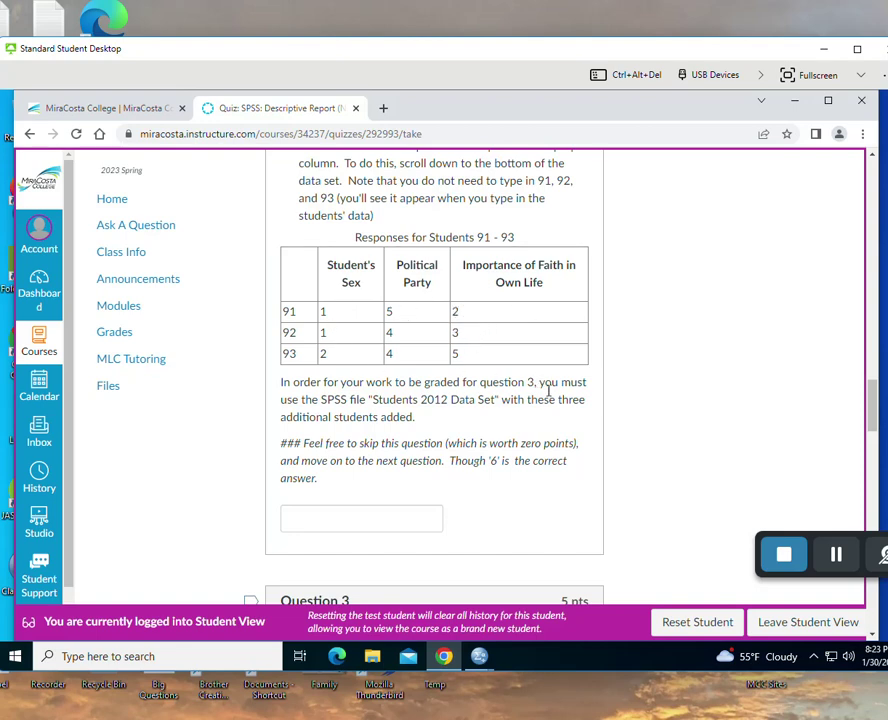
pyautogui.click(838, 567)
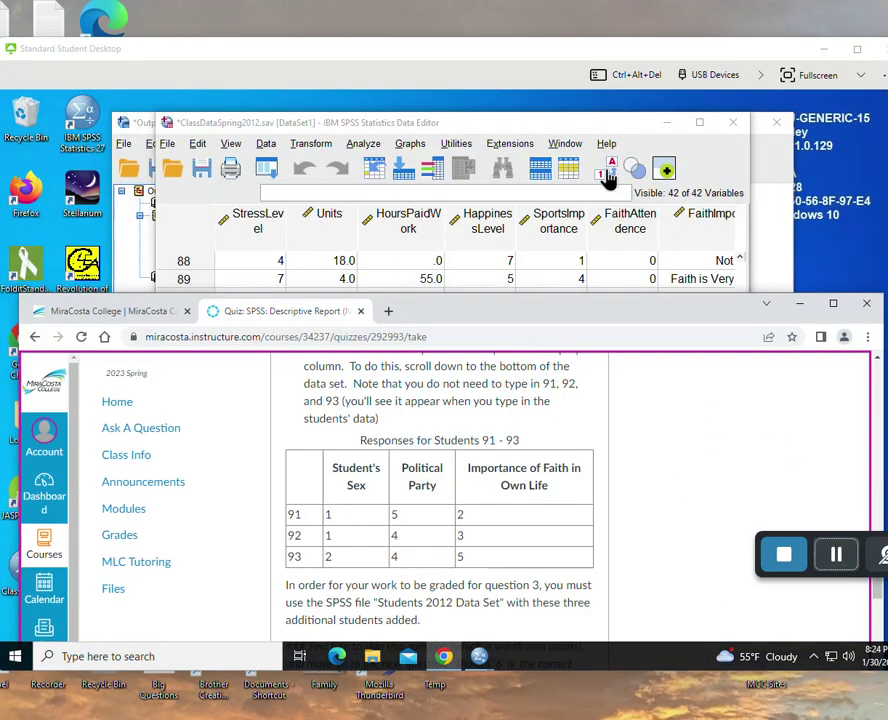
# - Arrange the SPSS data editor beside the quiz's student 91–93 responses table
pyautogui.click(570, 128)
pyautogui.doubleClick(570, 128)
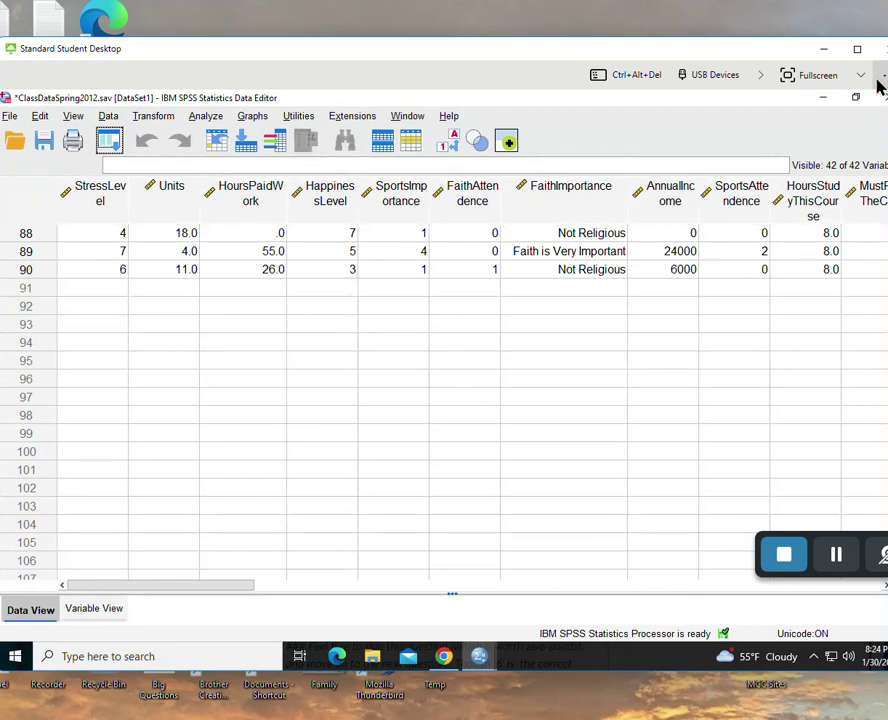
pyautogui.click(856, 97)
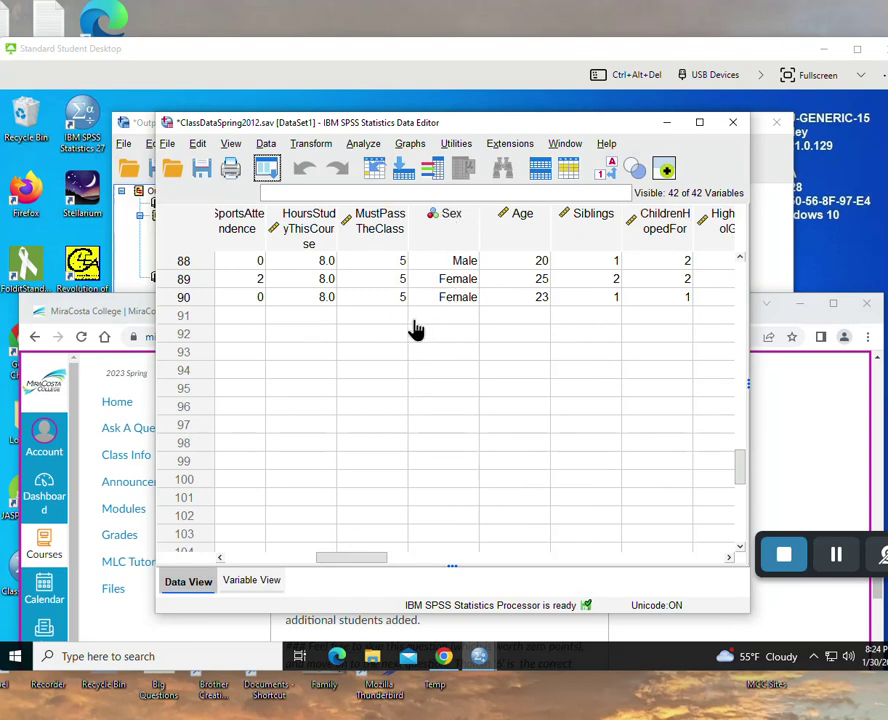
pyautogui.click(810, 386)
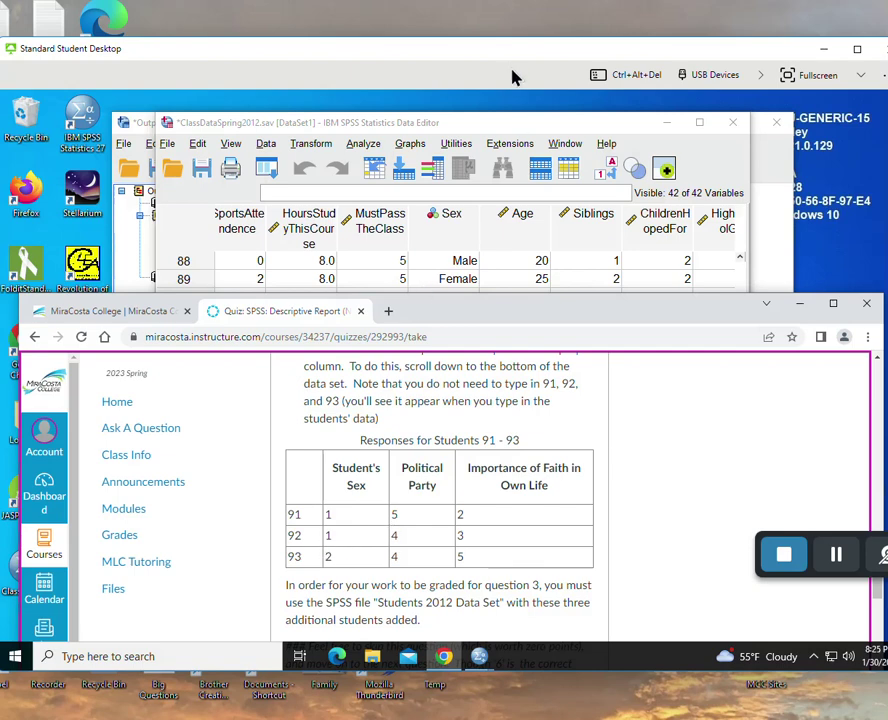
pyautogui.click(356, 285)
# - Enter Sex 1, 1, 2 (Female, Female, Male) for rows 91–93 and check against the quiz table
pyautogui.click(455, 318)
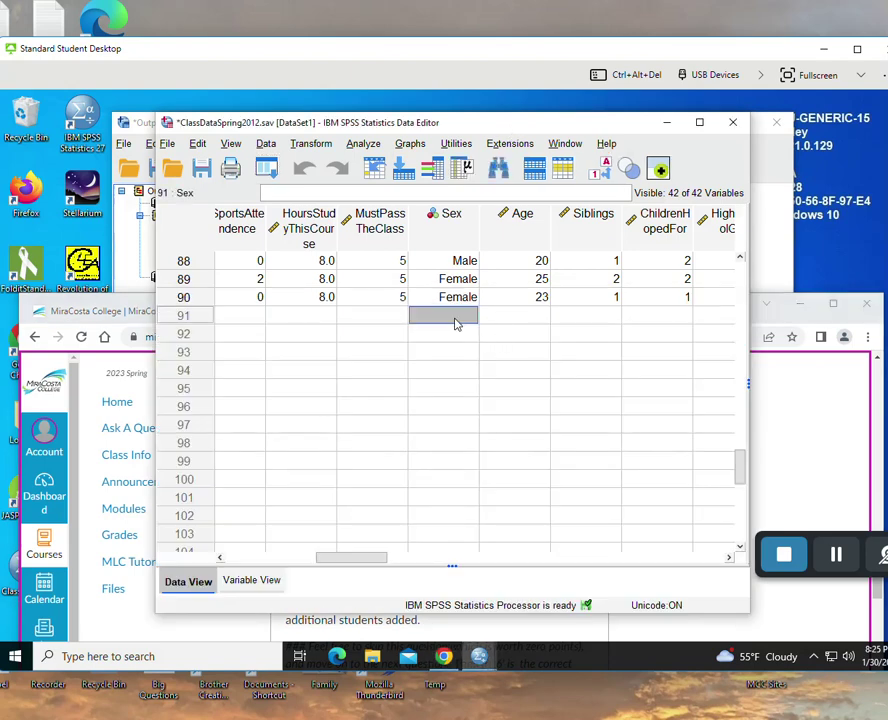
pyautogui.write('1')
pyautogui.press('Return')
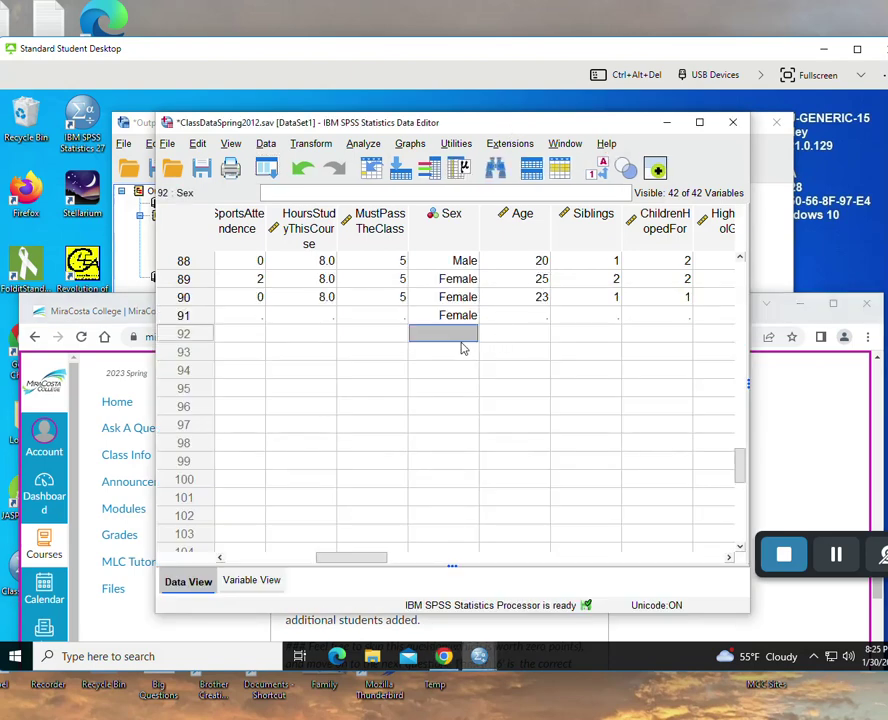
pyautogui.write('1')
pyautogui.press('Return')
pyautogui.write('2')
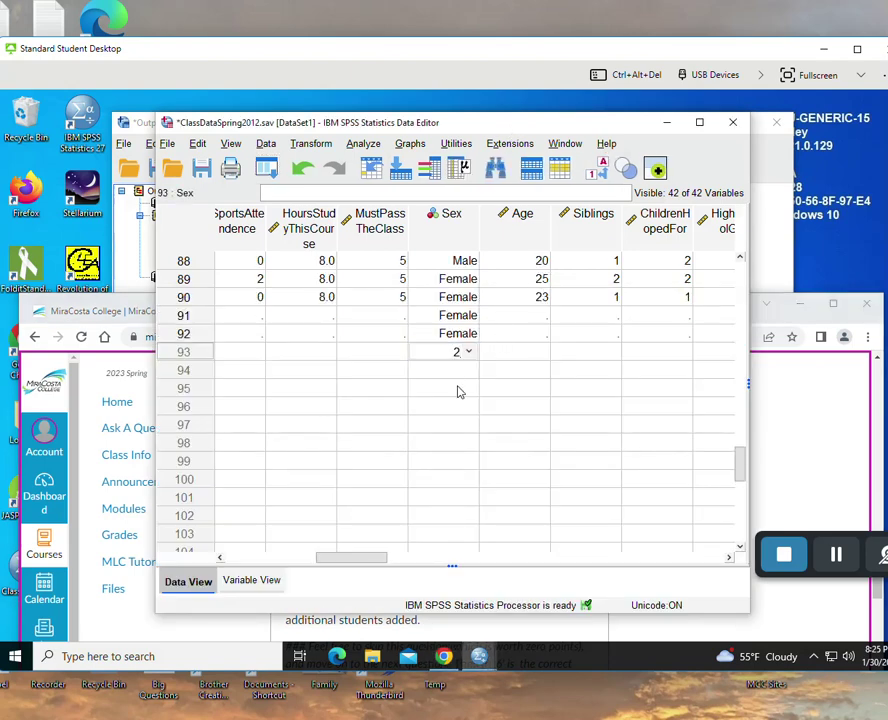
pyautogui.click(458, 390)
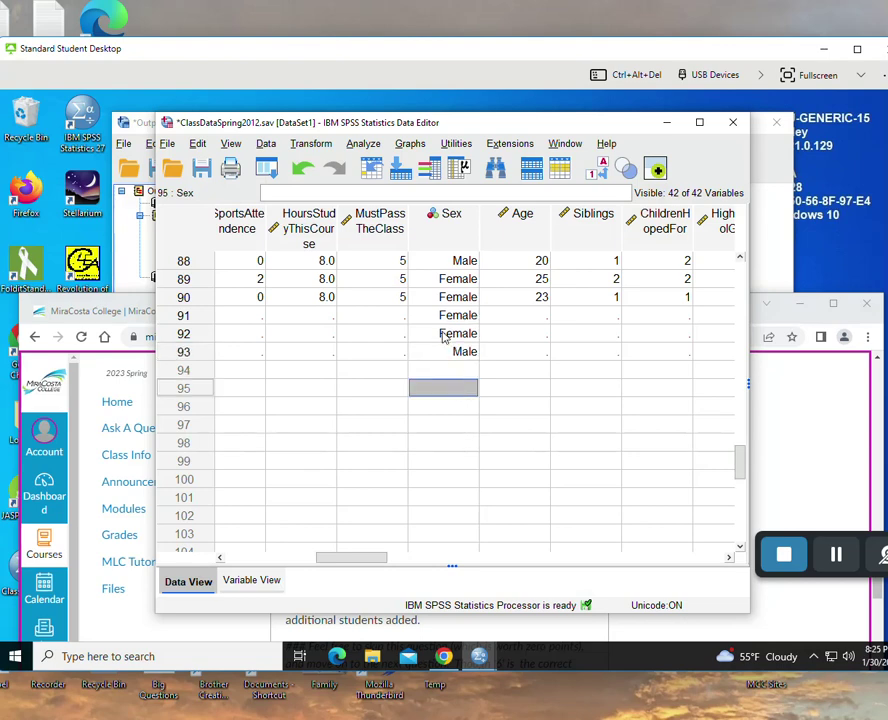
pyautogui.click(801, 397)
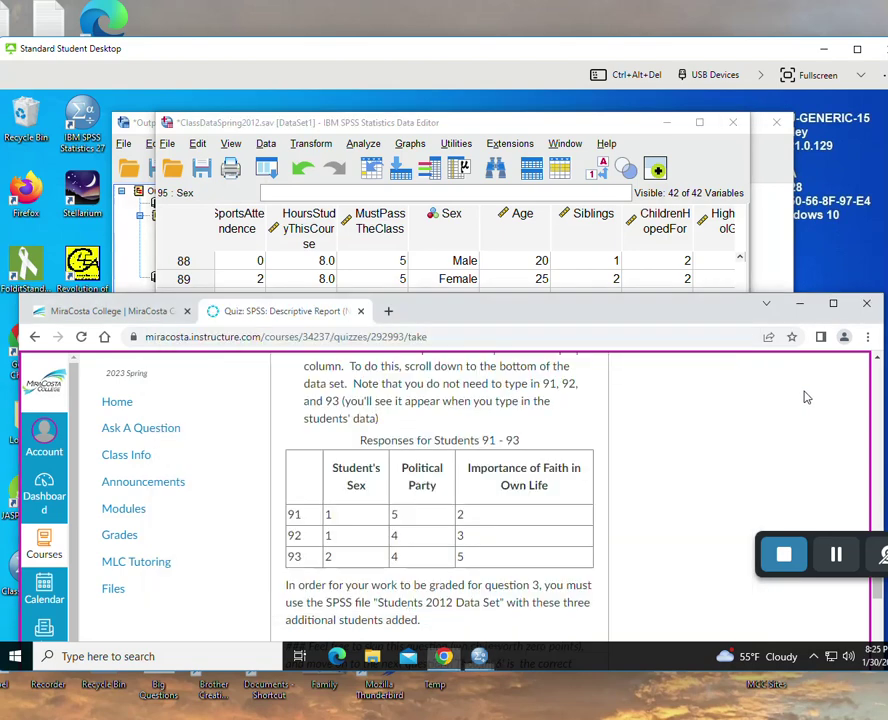
pyautogui.click(617, 131)
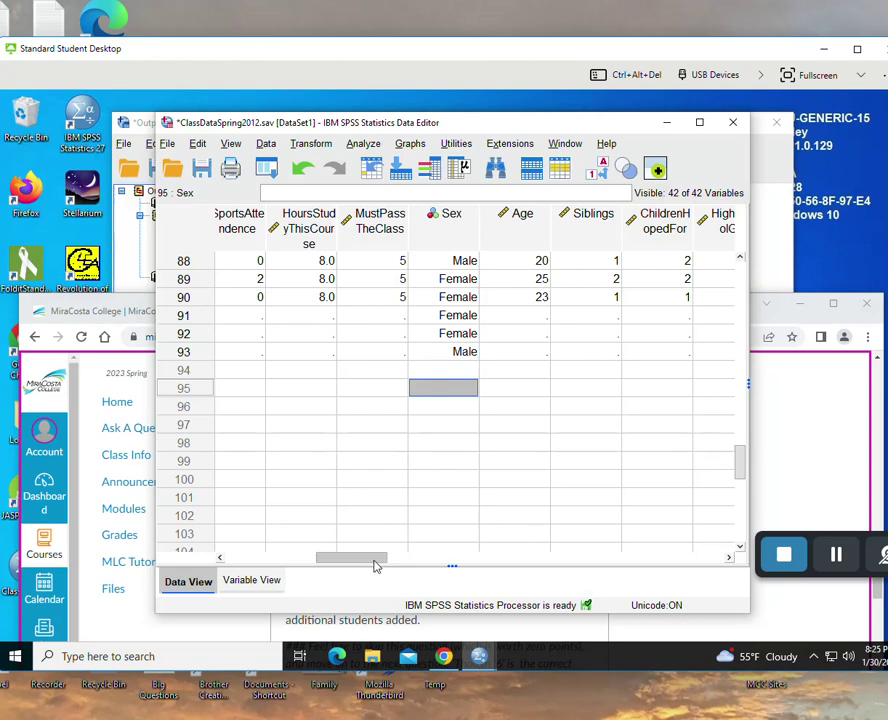
# - Enter PoliticalParty values 5, 5 and 4 for rows 91–93
pyautogui.moveTo(378, 566); pyautogui.dragTo(626, 569)
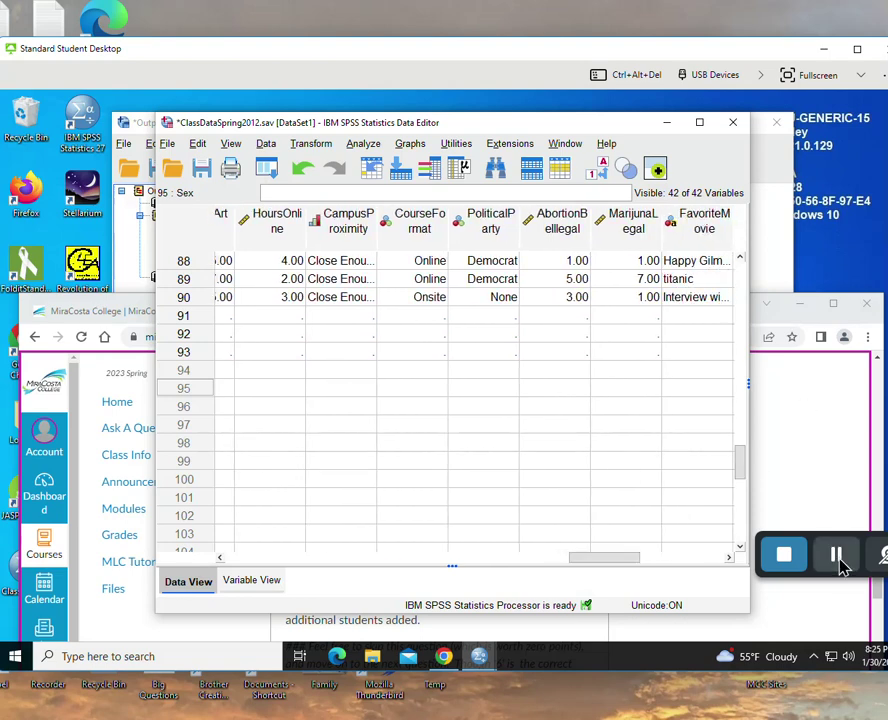
pyautogui.click(848, 600)
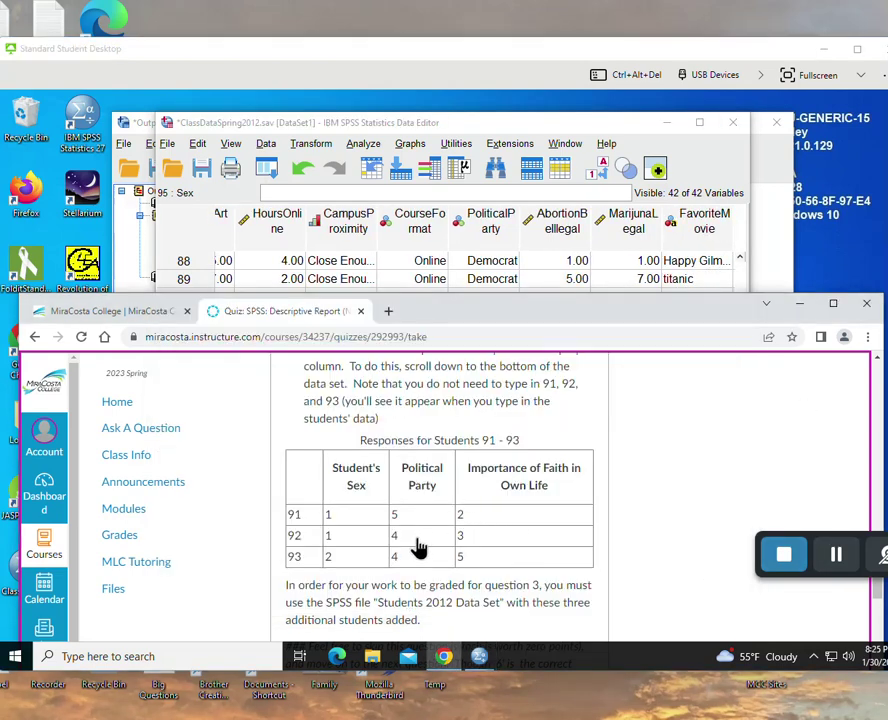
pyautogui.click(752, 483)
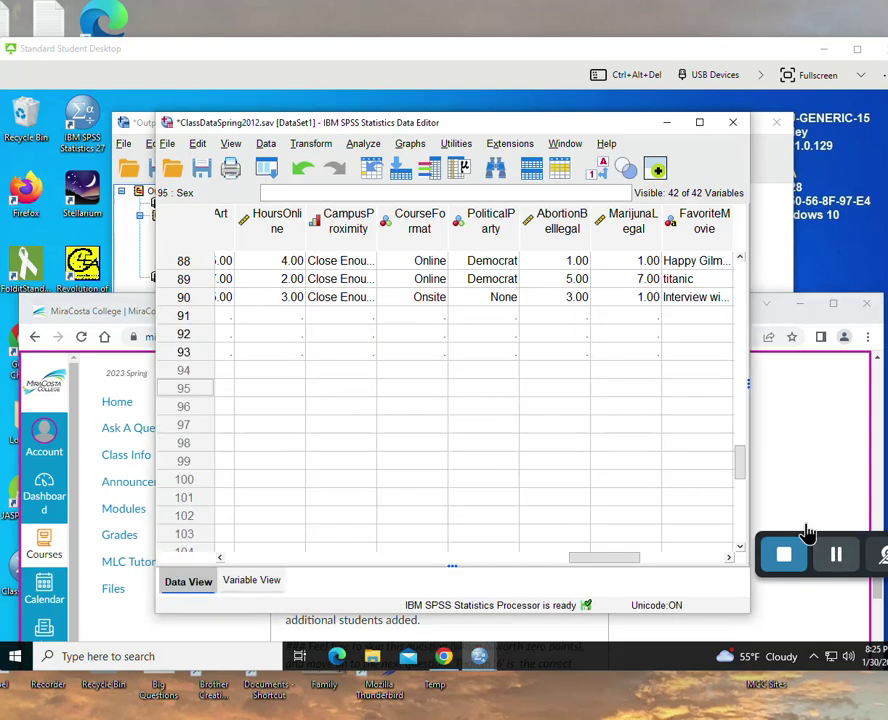
pyautogui.click(481, 317)
pyautogui.write('5')
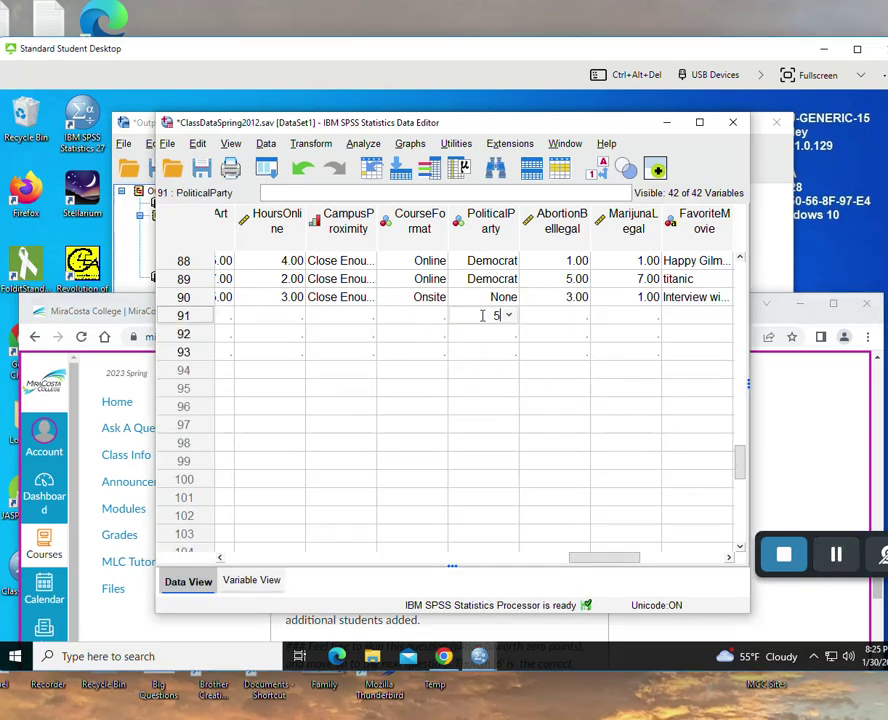
pyautogui.press('Return')
pyautogui.write('5')
pyautogui.press('Return')
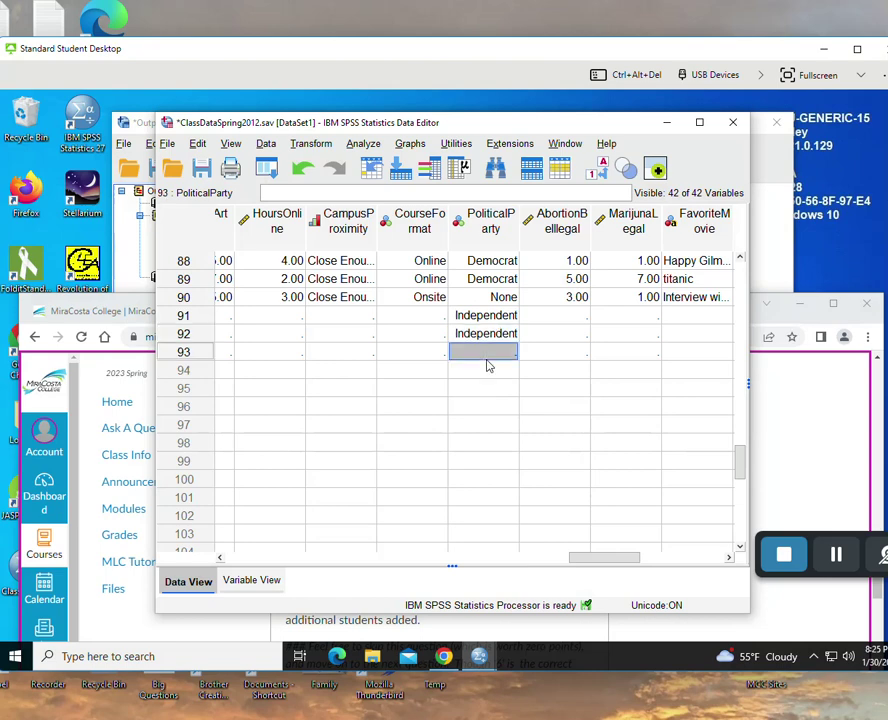
pyautogui.write('4')
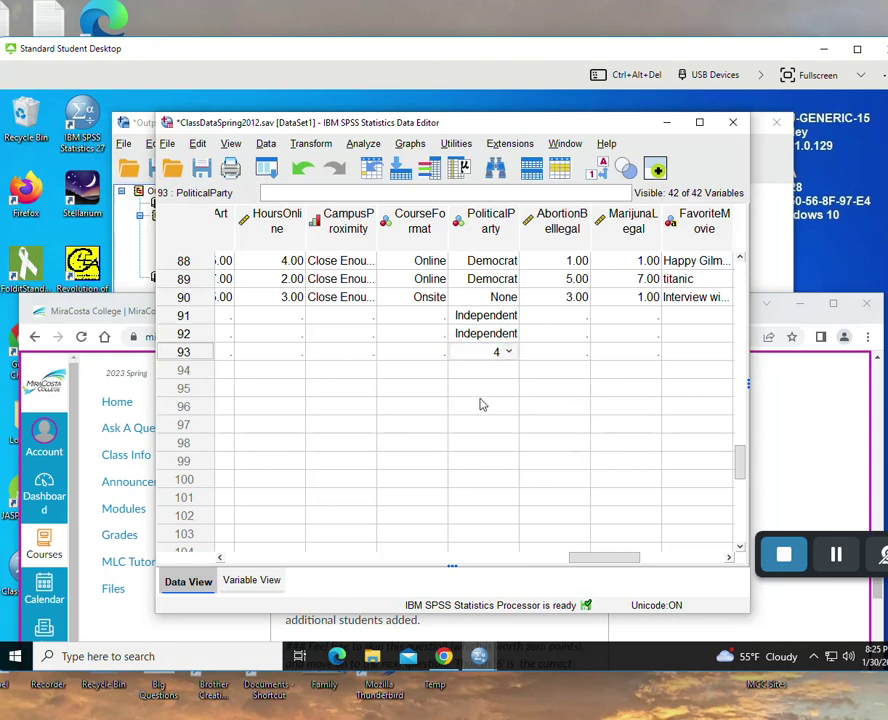
pyautogui.click(484, 406)
# - After checking the quiz table, correct row 92's PoliticalParty to 4 (Other), keeping row 93 at 4
pyautogui.click(817, 419)
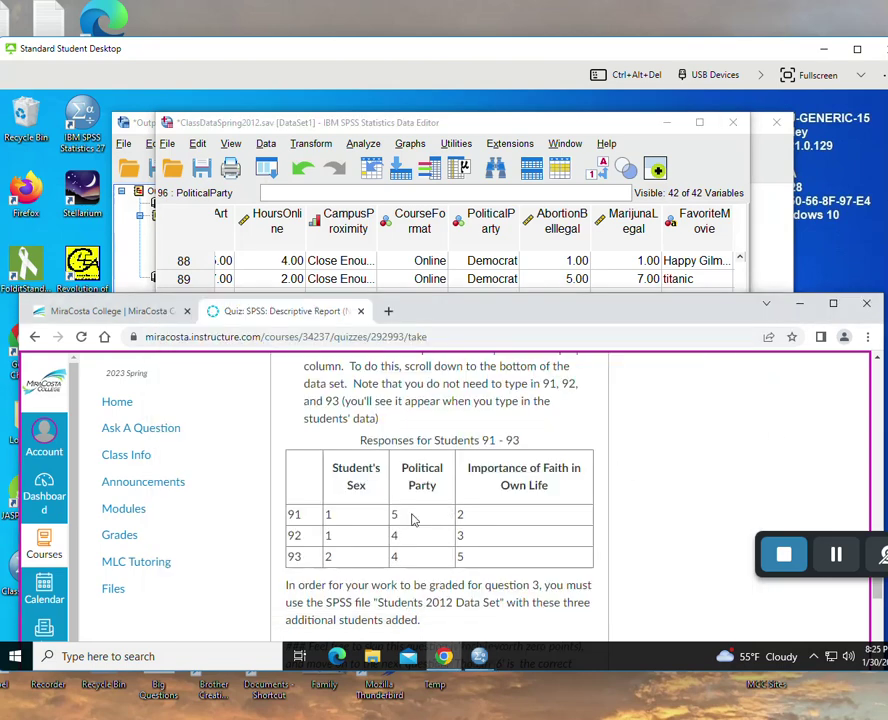
pyautogui.click(597, 157)
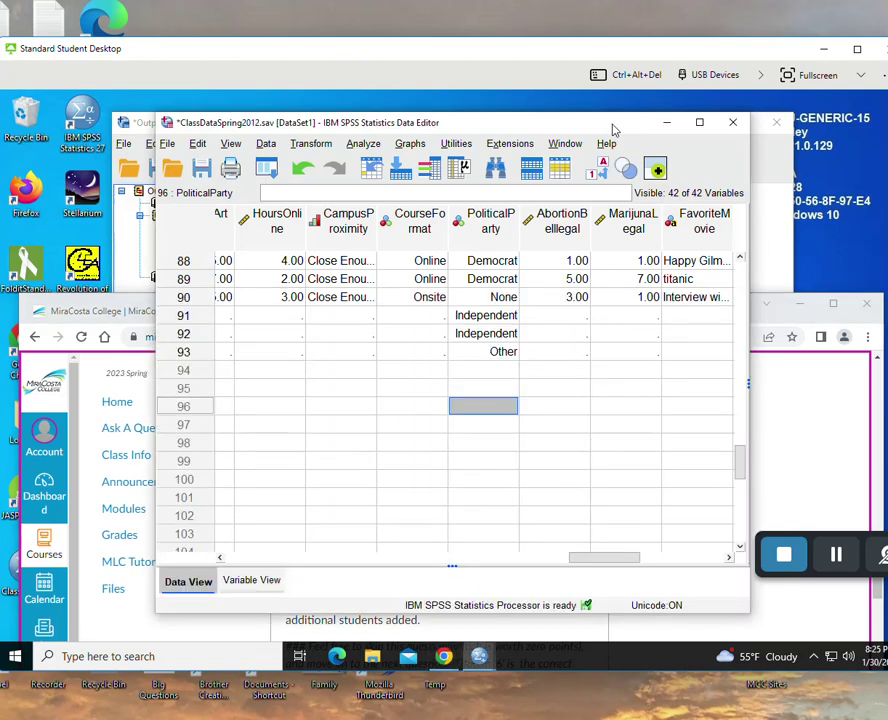
pyautogui.click(496, 318)
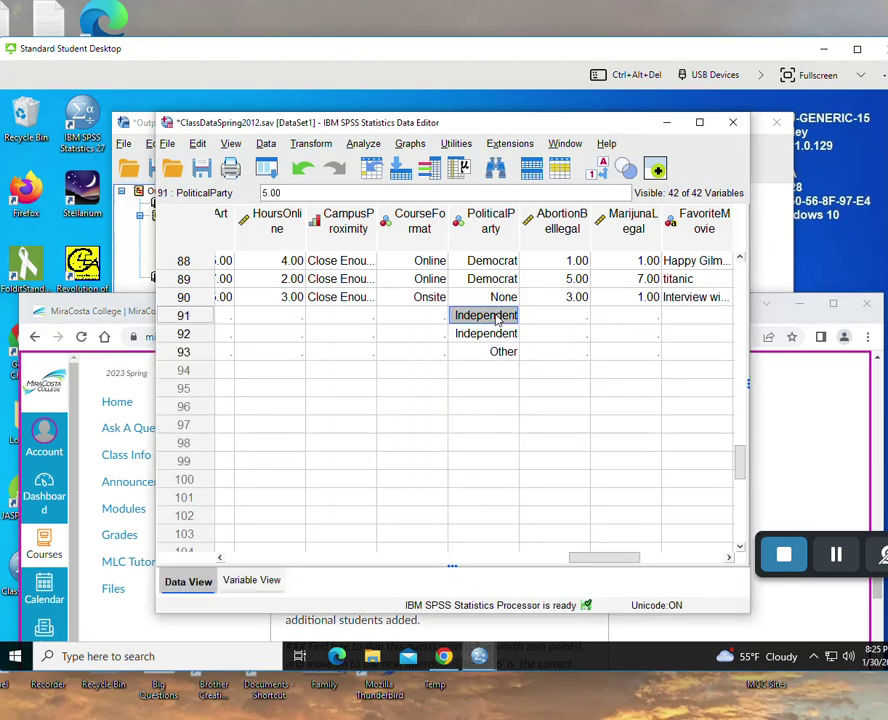
pyautogui.click(496, 318)
pyautogui.click(490, 350)
pyautogui.click(488, 338)
pyautogui.write('4')
pyautogui.press('Return')
pyautogui.write('4')
pyautogui.press('Return')
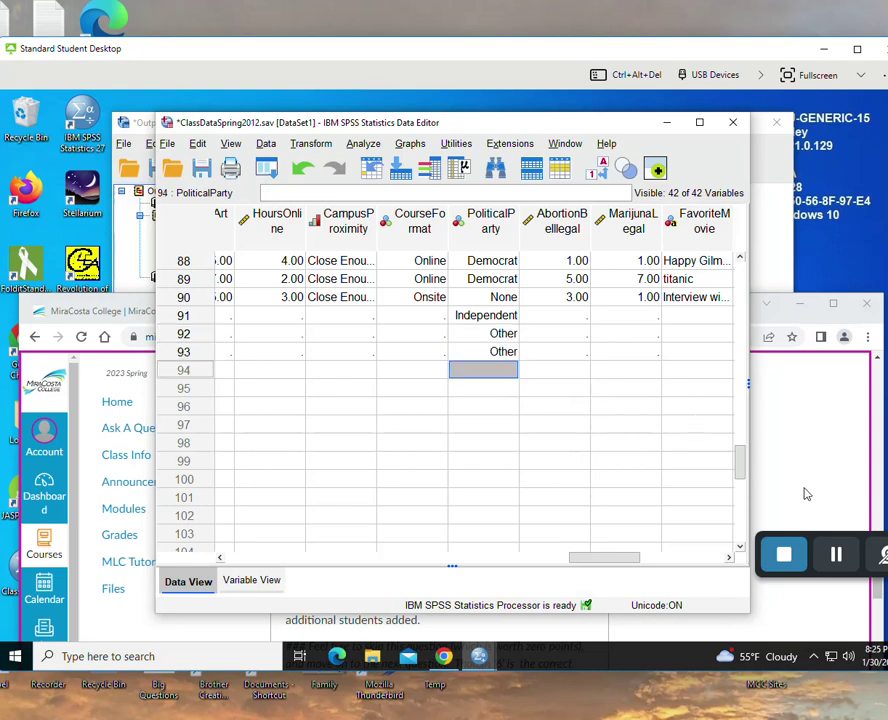
pyautogui.click(800, 520)
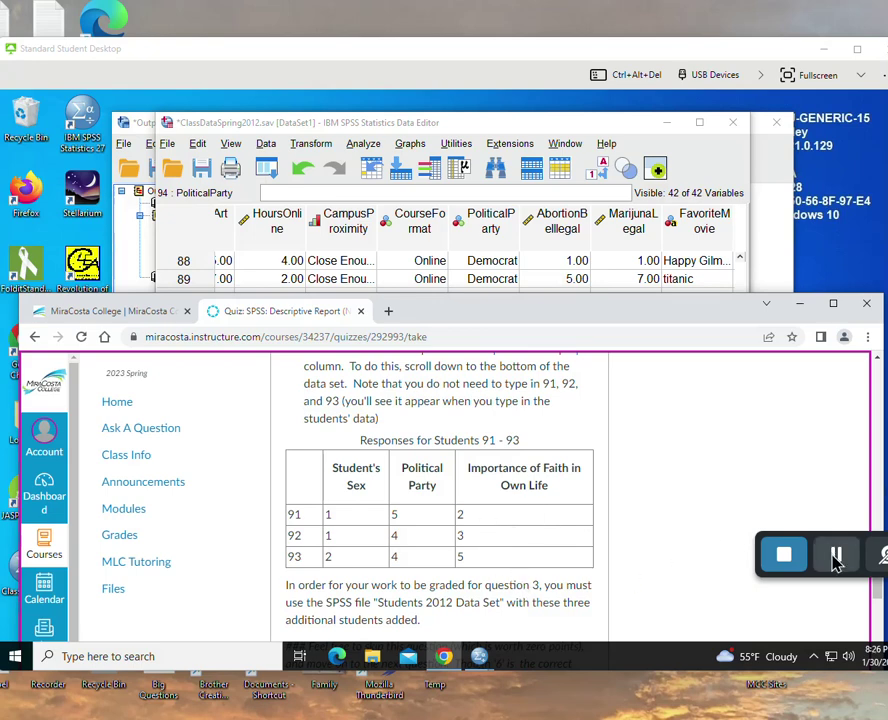
# - Enter FaithImportance 2, 3 and 5 (Slightly, Somewhat, Very Important) for rows 91–93
pyautogui.click(836, 555)
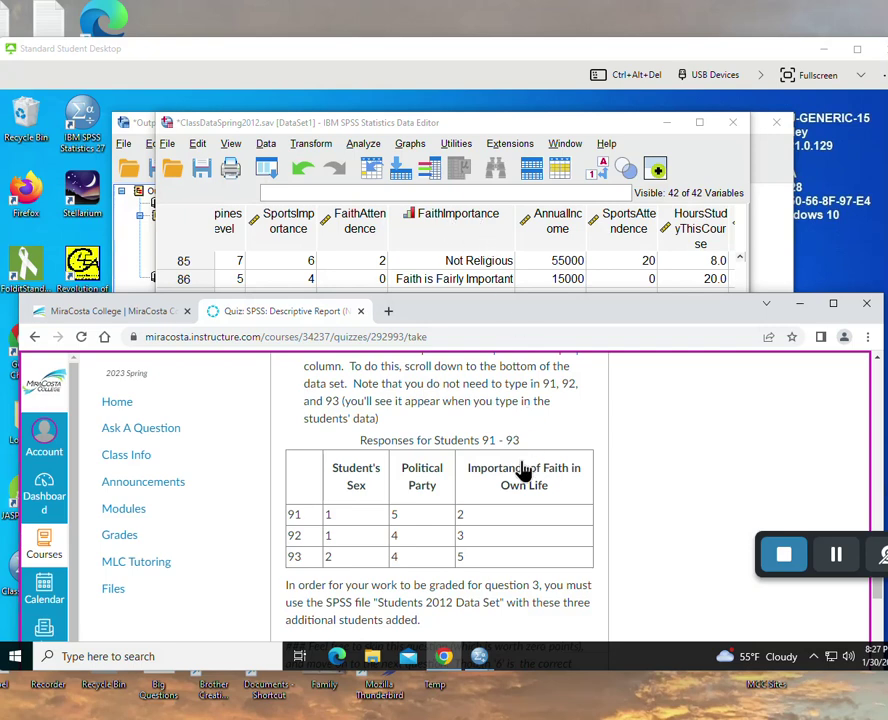
pyautogui.click(522, 130)
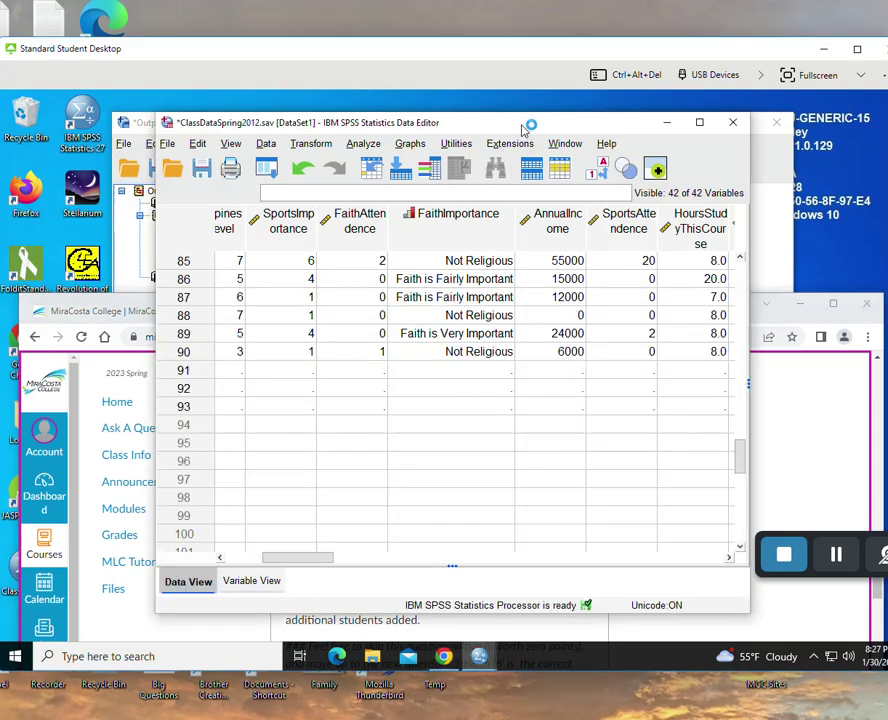
pyautogui.click(470, 376)
pyautogui.write('2')
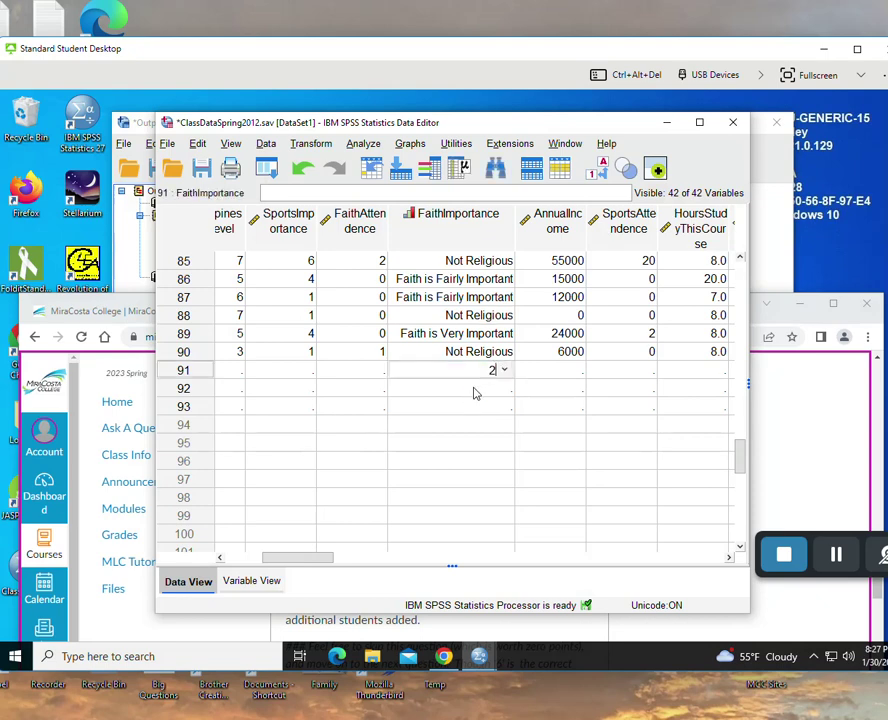
pyautogui.press('Return')
pyautogui.write('3')
pyautogui.press('Return')
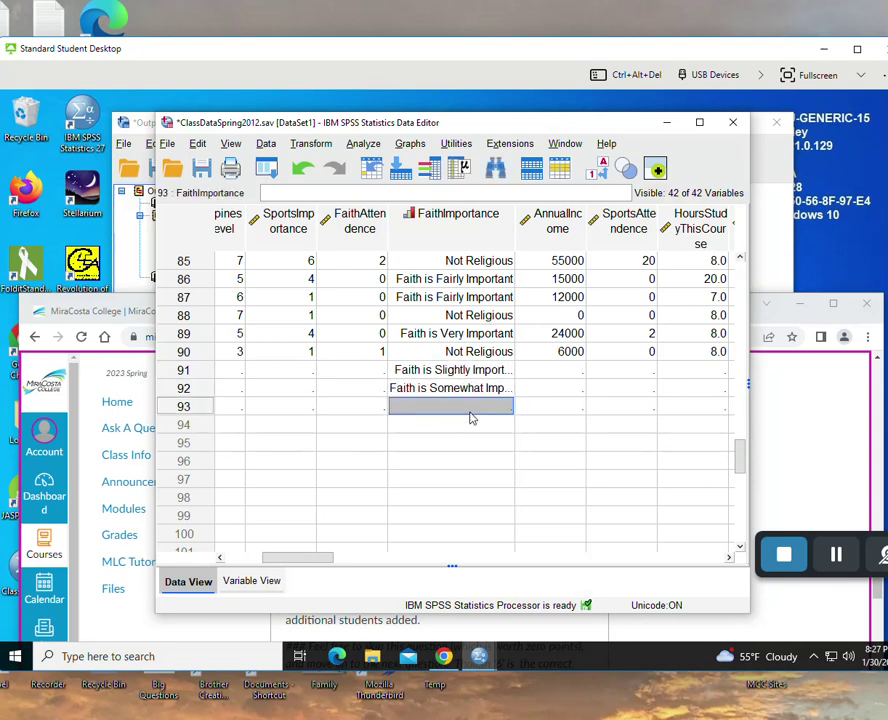
pyautogui.write('5')
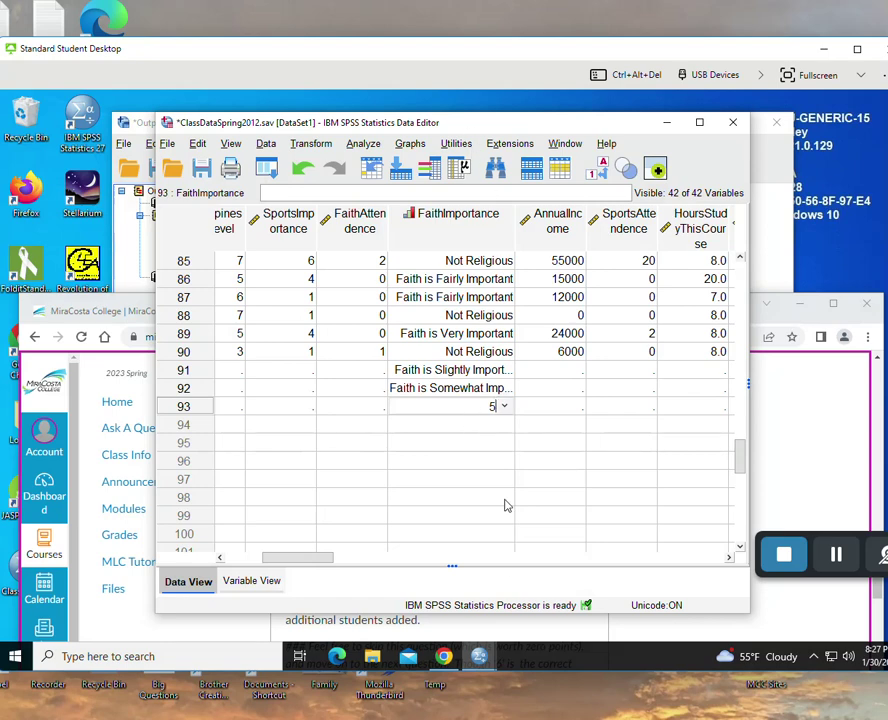
pyautogui.moveTo(320, 563); pyautogui.dragTo(297, 568)
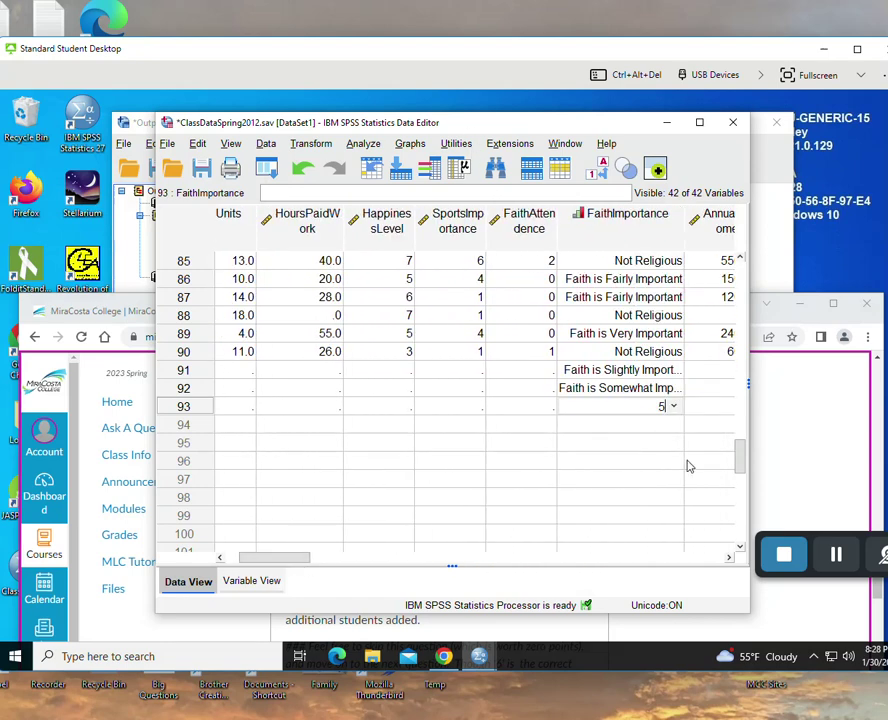
pyautogui.write('5')
pyautogui.click(595, 422)
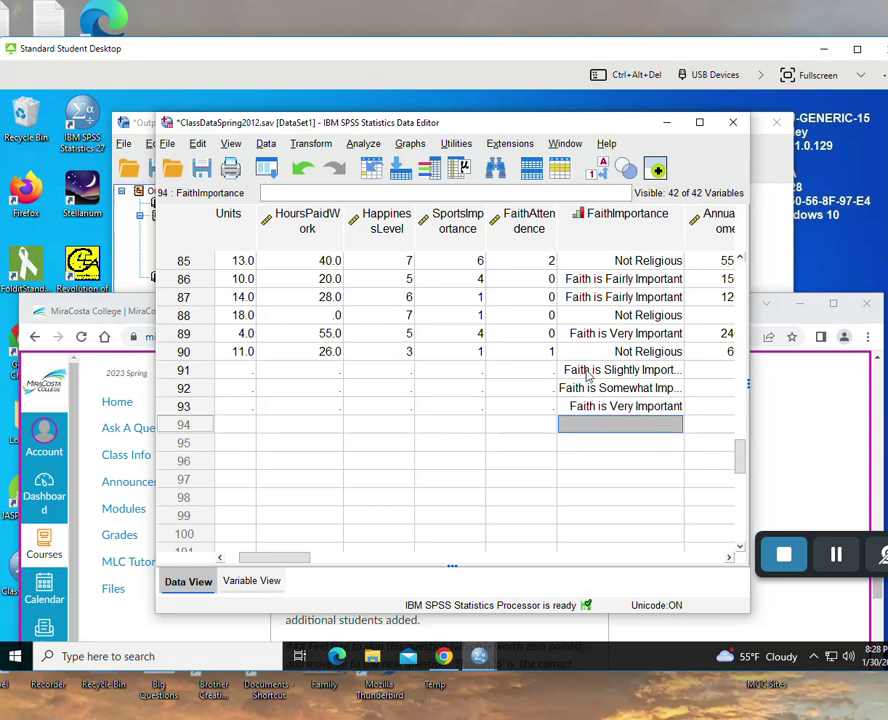
pyautogui.moveTo(290, 563); pyautogui.dragTo(270, 562)
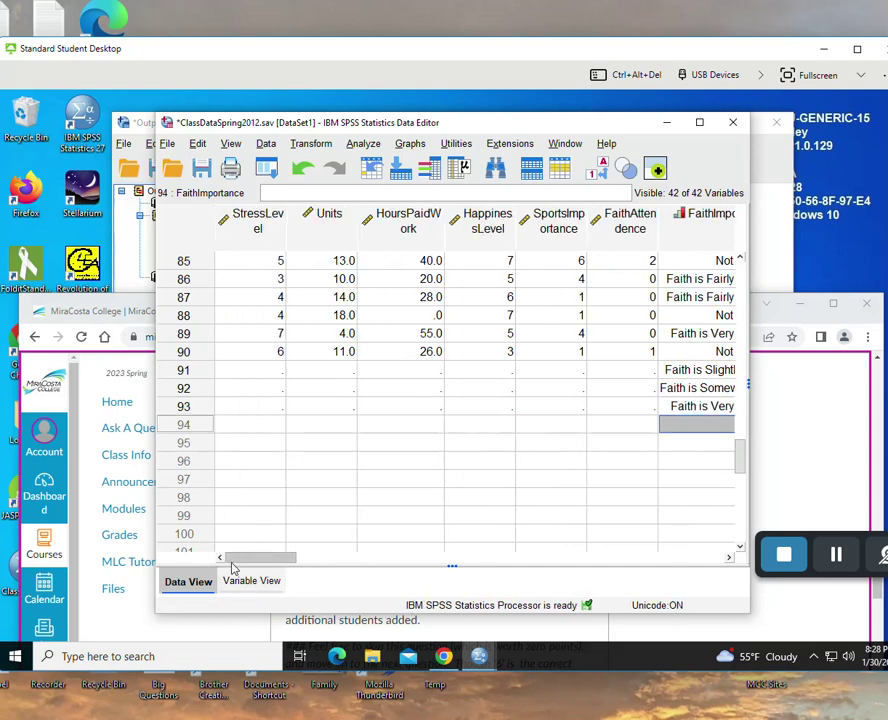
pyautogui.click(765, 520)
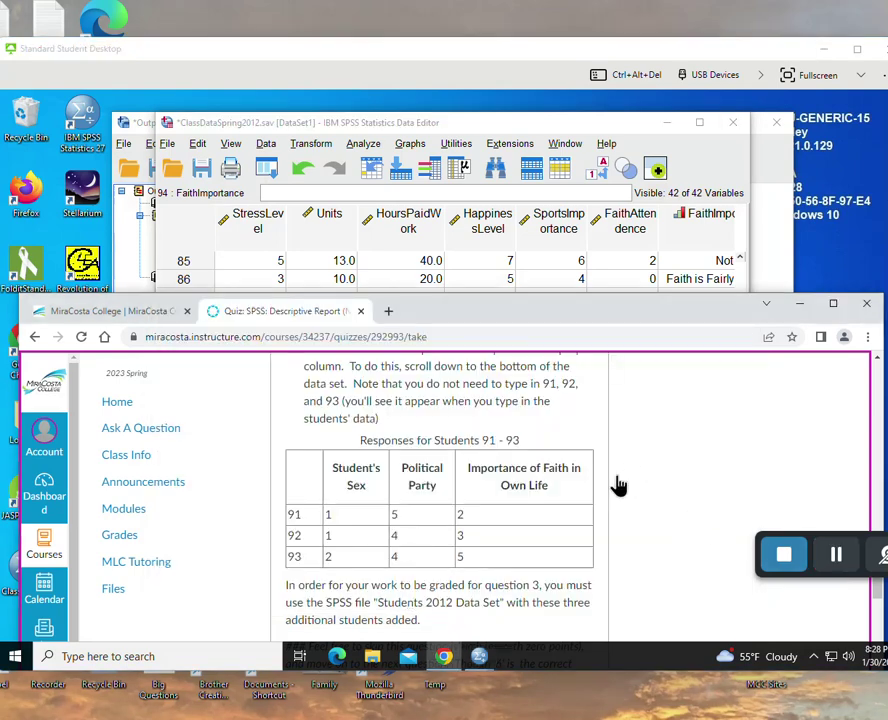
# - Enter 6 in the answer box of the quiz's optional Question 2
pyautogui.scroll(3, 656, 472)
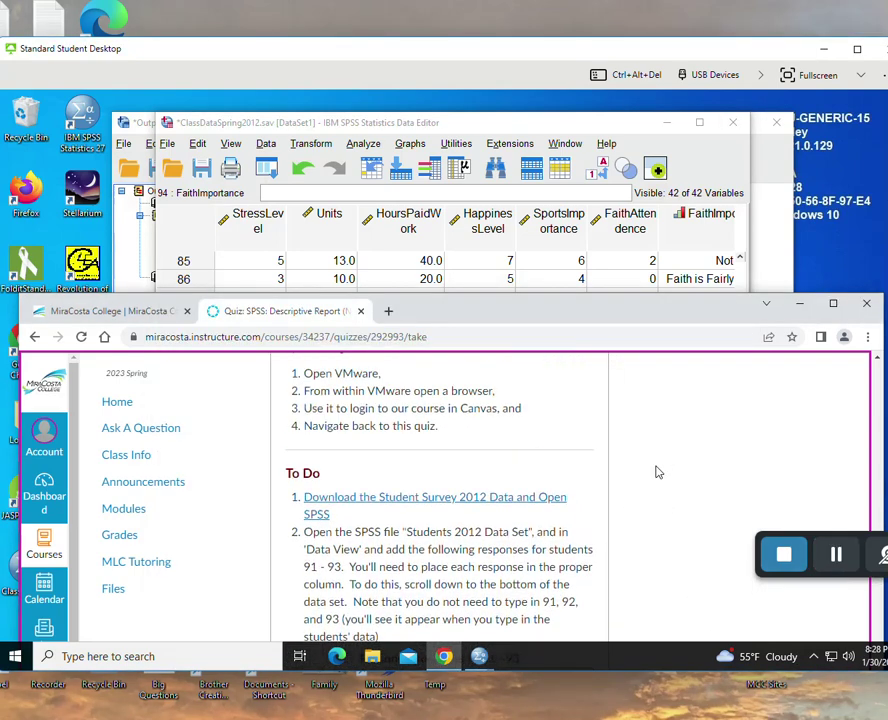
pyautogui.scroll(-3, 656, 472)
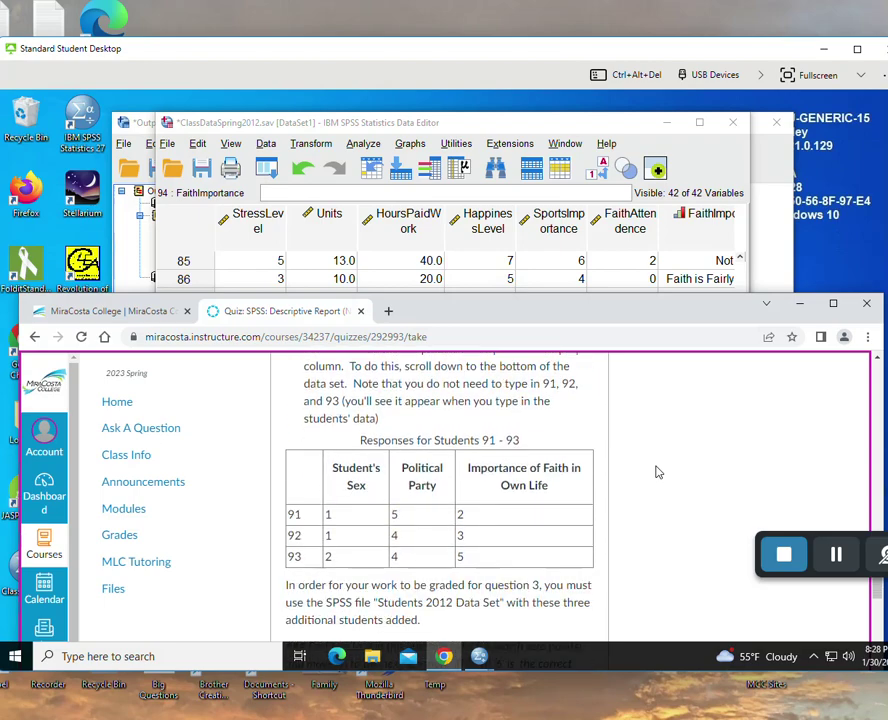
pyautogui.scroll(-5, 656, 472)
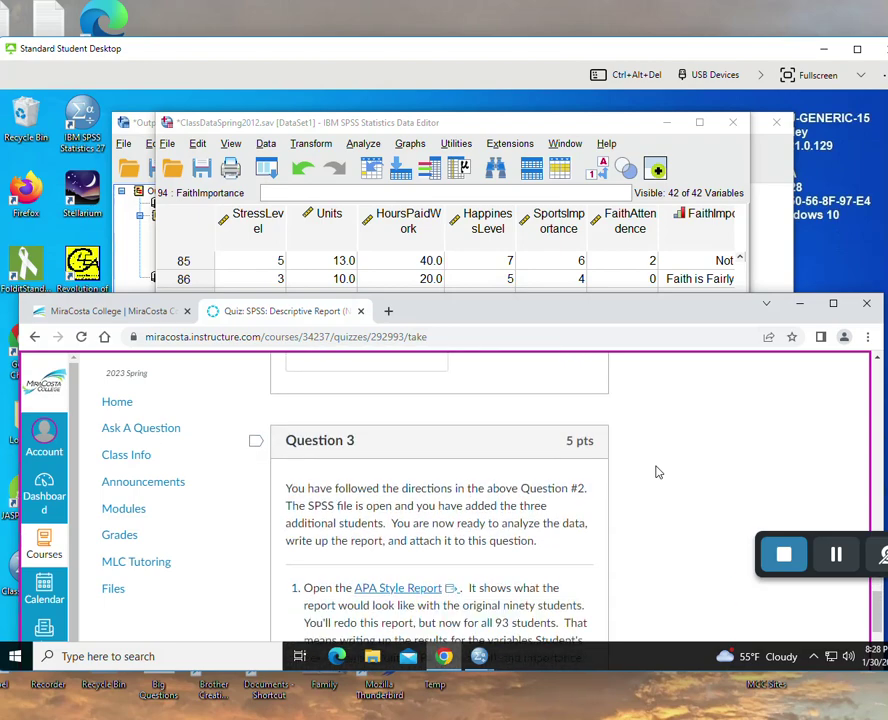
pyautogui.scroll(1, 660, 473)
pyautogui.scroll(-8, 664, 474)
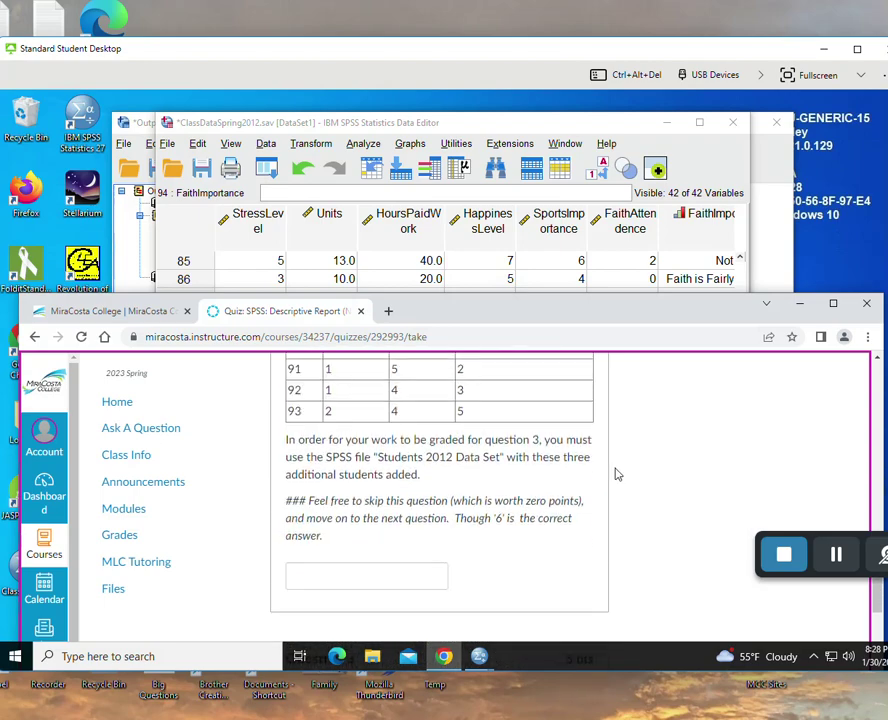
pyautogui.click(364, 574)
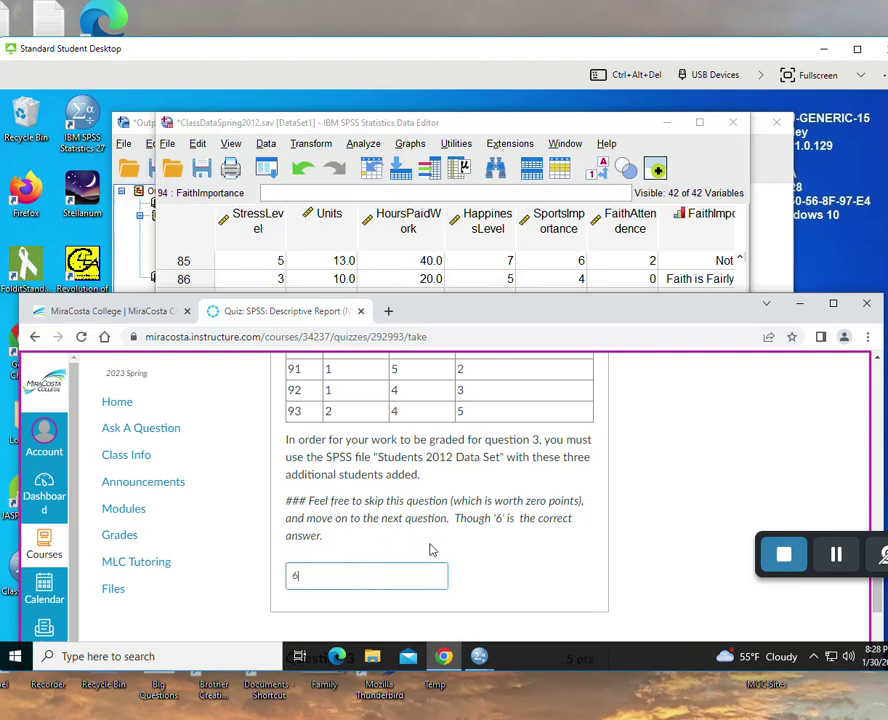
pyautogui.click(482, 537)
pyautogui.scroll(-5, 533, 547)
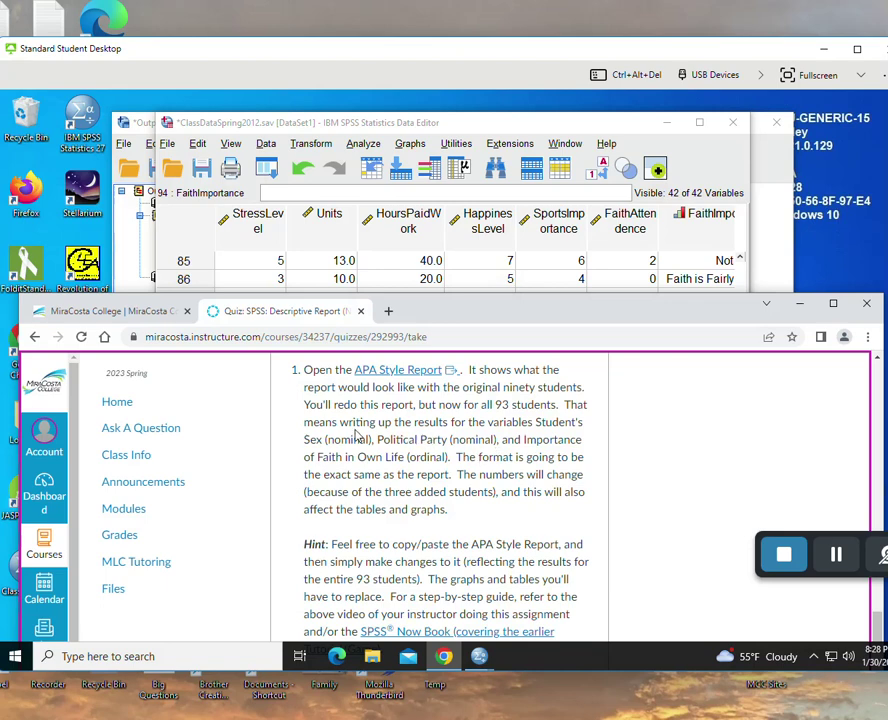
# - Always allow pop-ups for the course site, then open the APA Style Report's Student Demographics doc
pyautogui.click(400, 372)
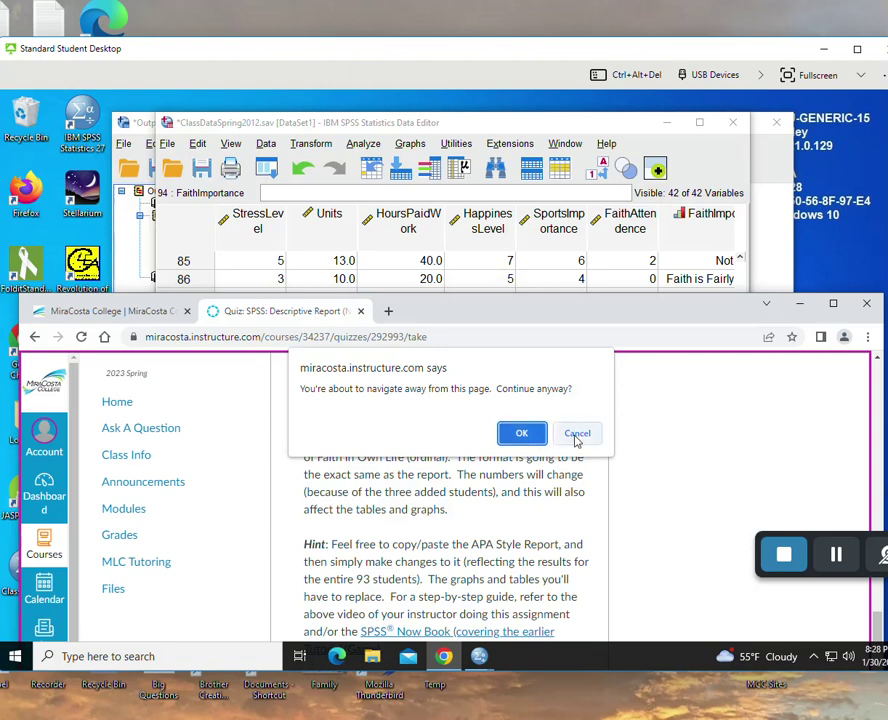
pyautogui.click(530, 433)
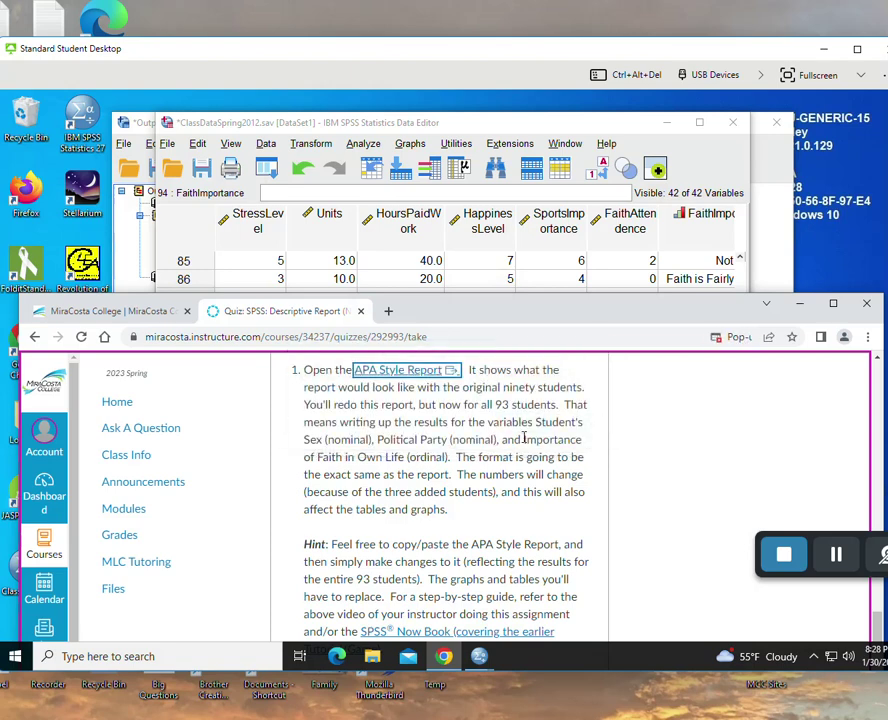
pyautogui.click(714, 338)
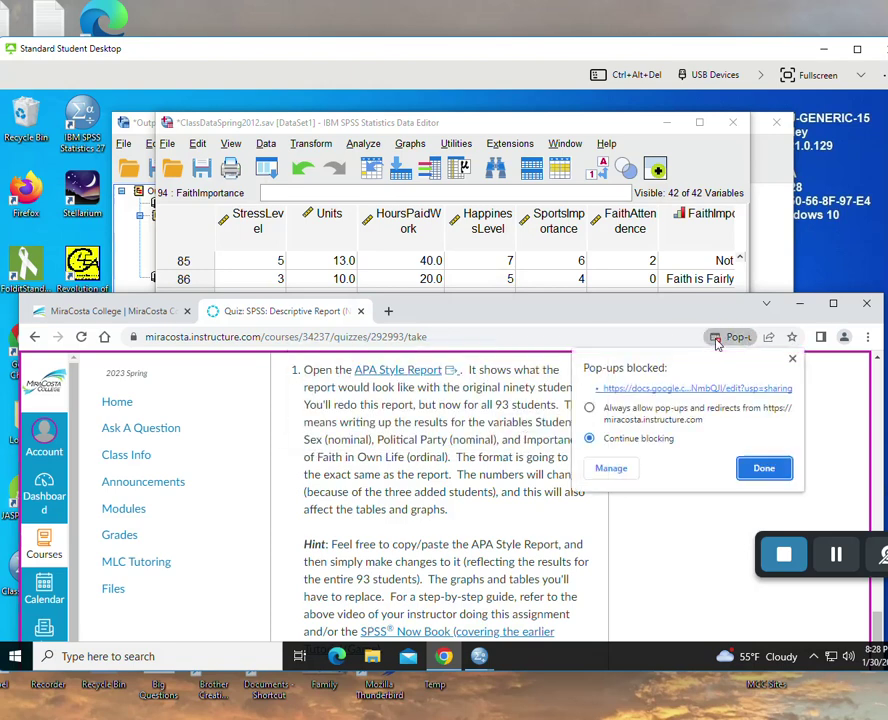
pyautogui.click(590, 408)
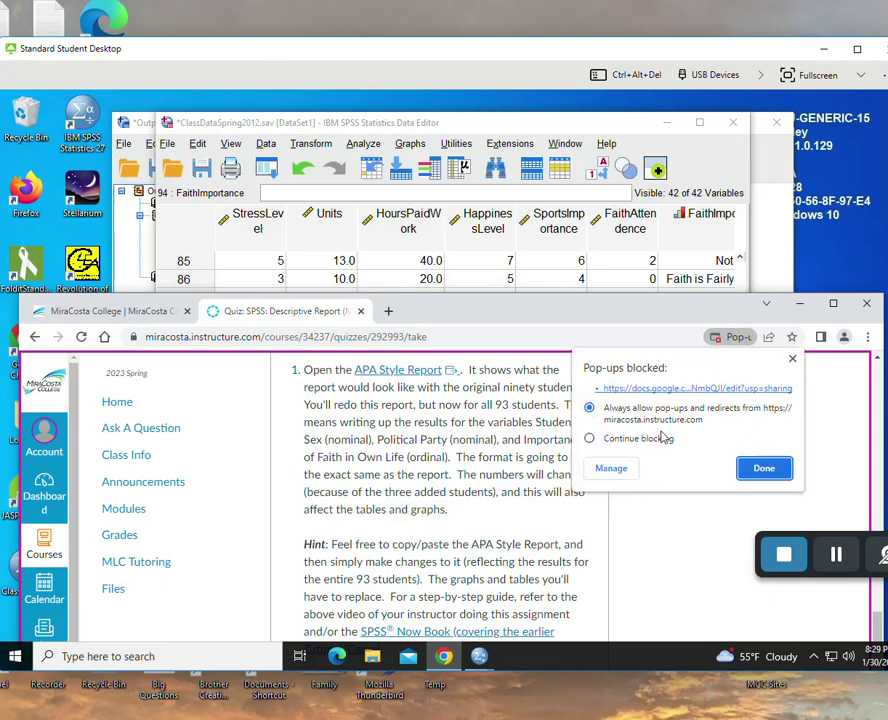
pyautogui.click(764, 469)
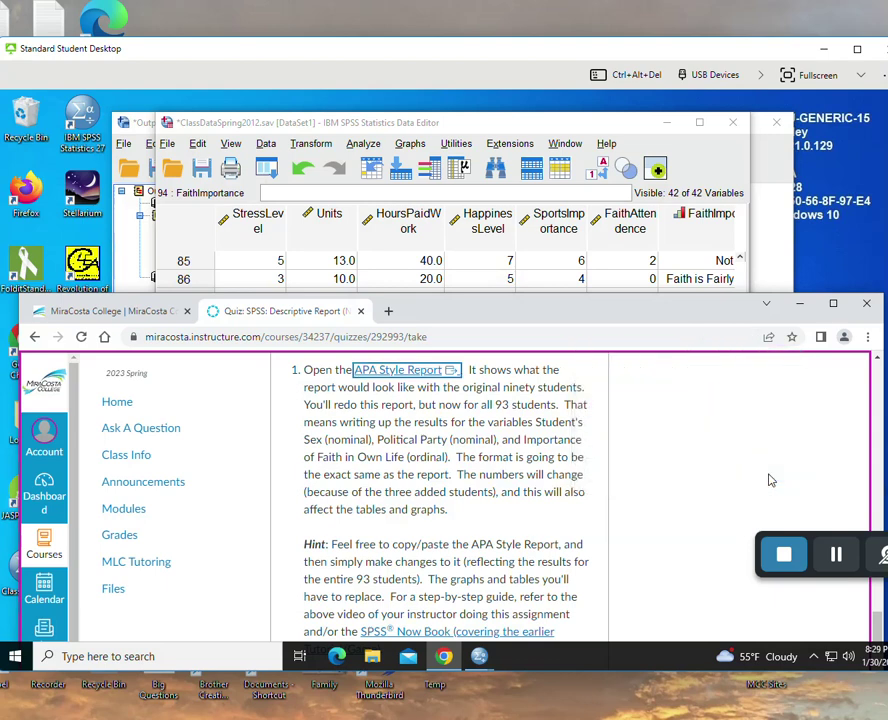
pyautogui.click(430, 371)
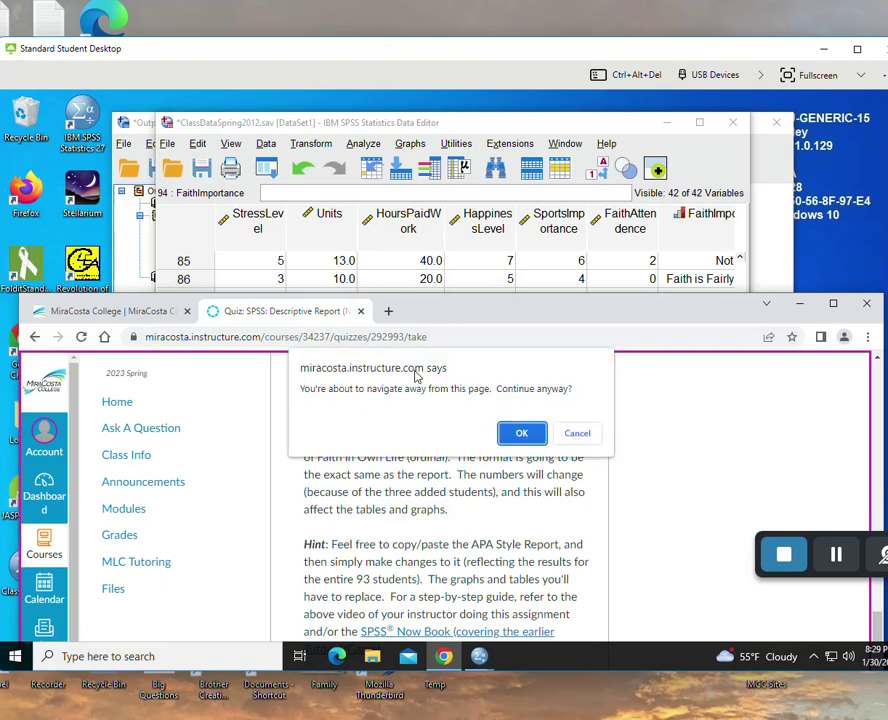
pyautogui.click(520, 436)
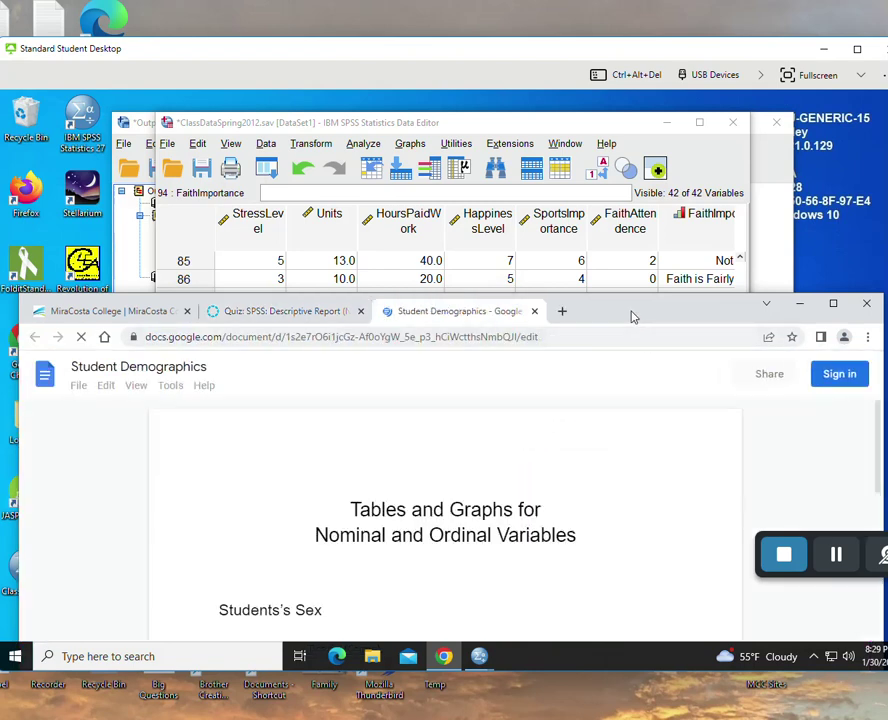
# - Select the whole Student Demographics document, including its tables and faith chart
pyautogui.moveTo(631, 316); pyautogui.dragTo(626, 136)
pyautogui.scroll(-3, 492, 374)
pyautogui.scroll(-10, 492, 374)
pyautogui.scroll(7, 492, 374)
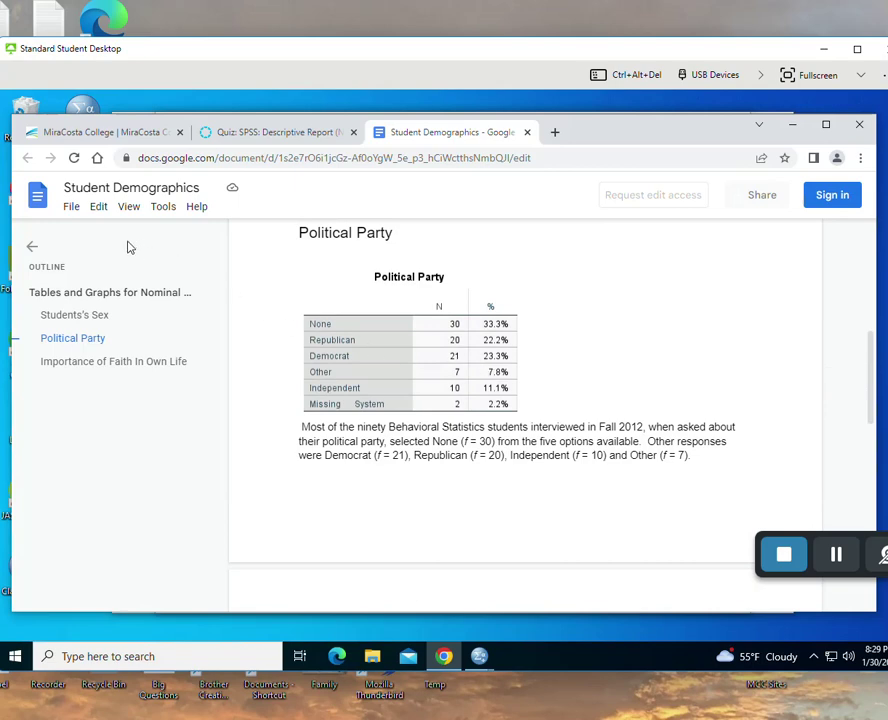
pyautogui.scroll(5, 307, 257)
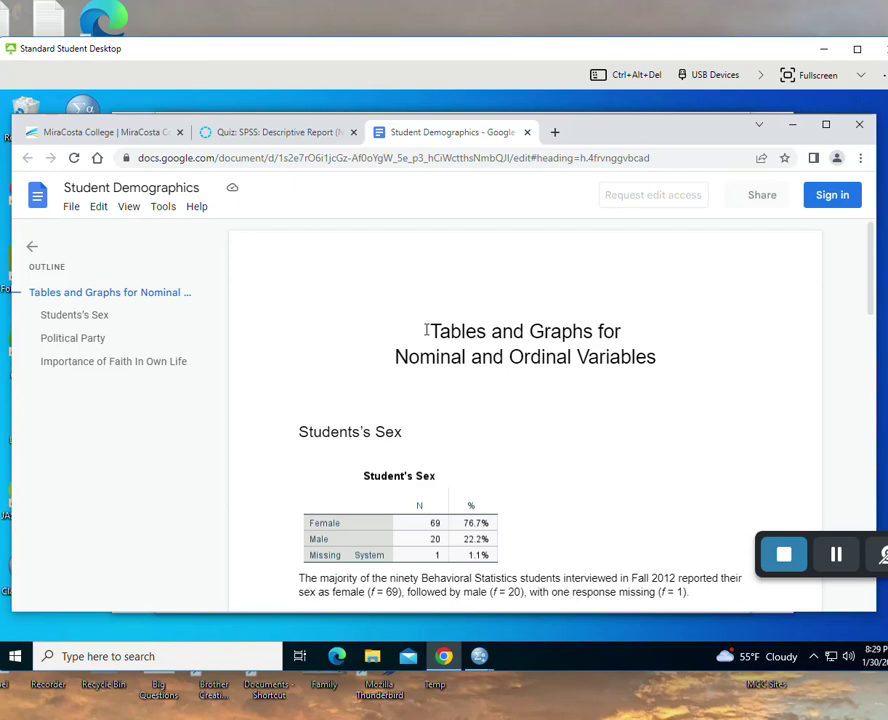
pyautogui.hotkey('ctrl', 'a')
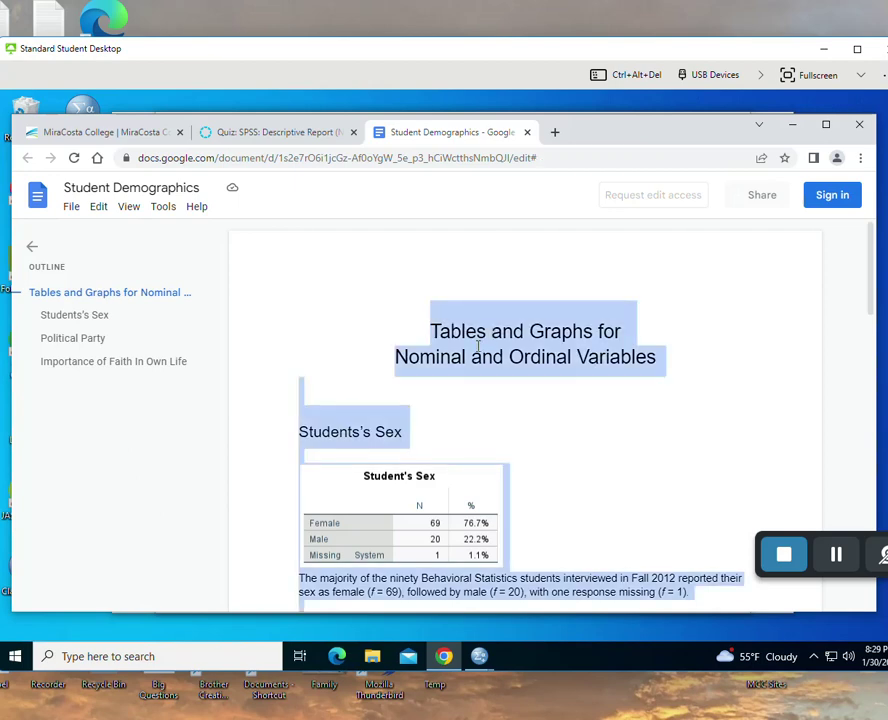
pyautogui.click(442, 360)
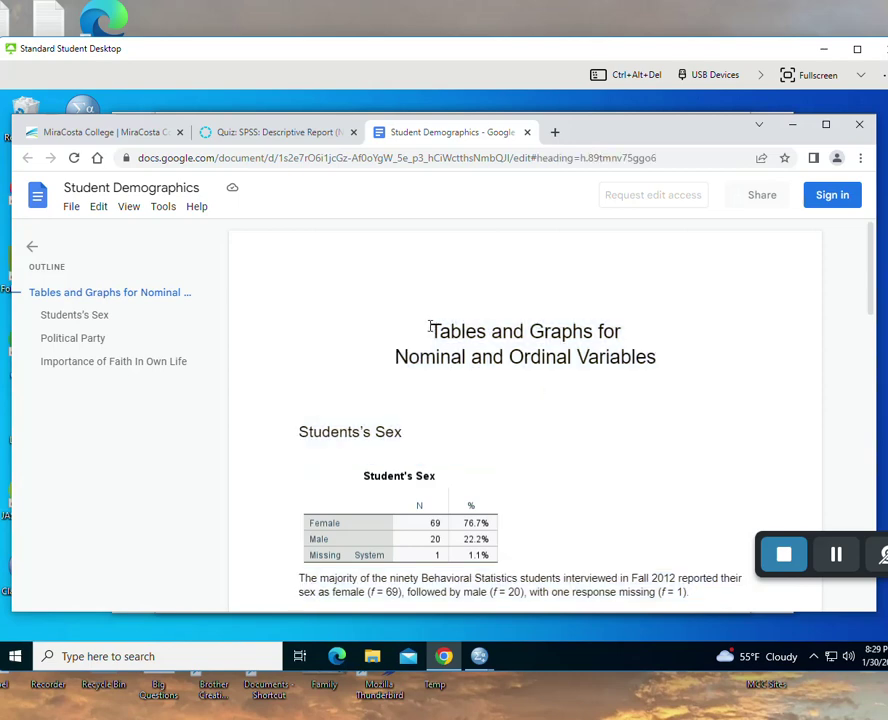
pyautogui.moveTo(430, 328); pyautogui.dragTo(503, 457)
pyautogui.scroll(-7, 515, 464)
pyautogui.click(574, 366)
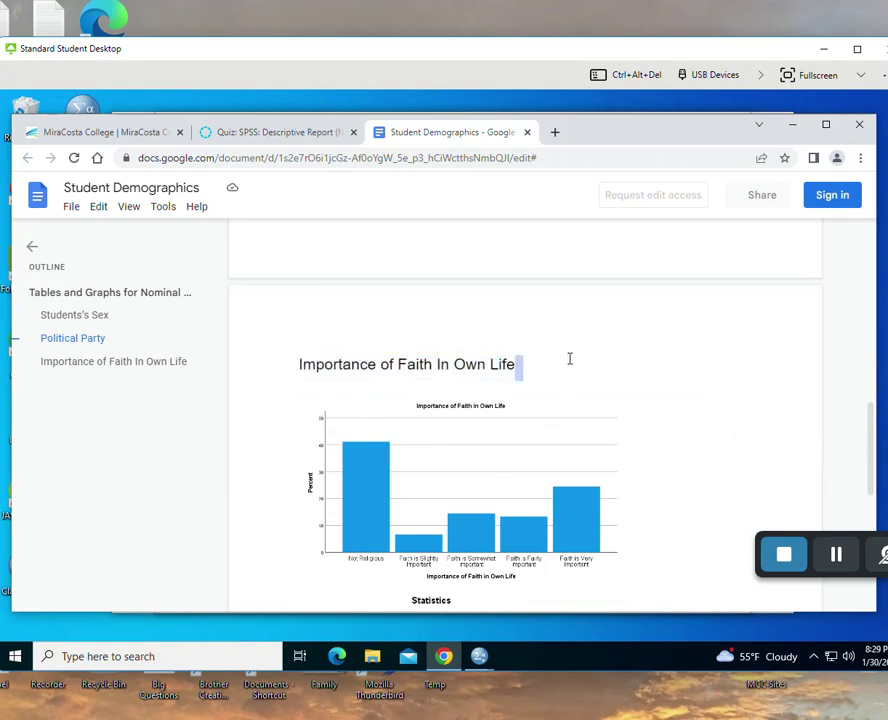
pyautogui.hotkey('ctrl', 'a')
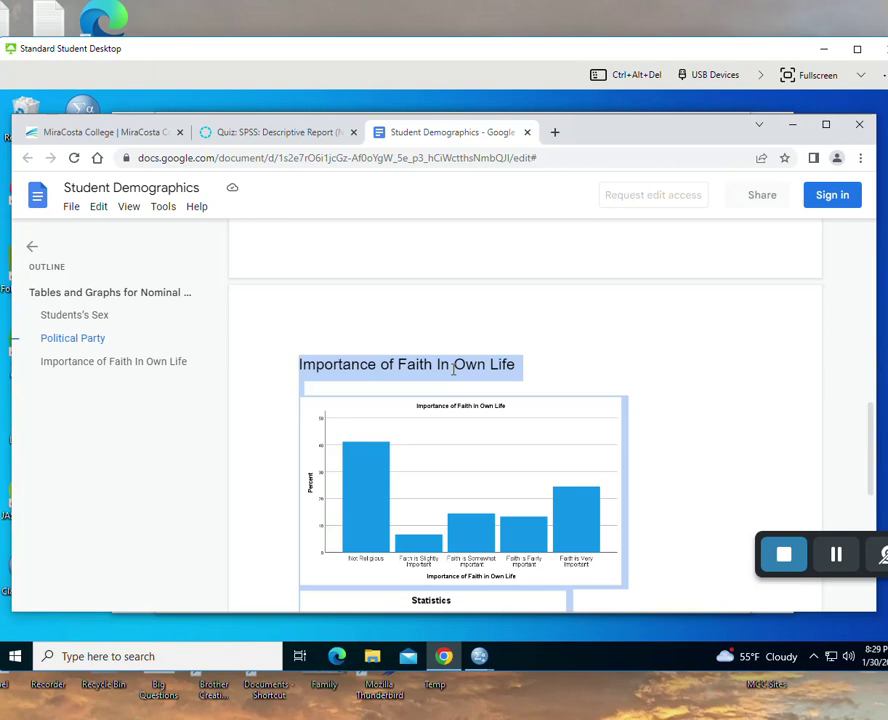
# - Copy the selected document content with Edit > Copy
pyautogui.rightClick(454, 370)
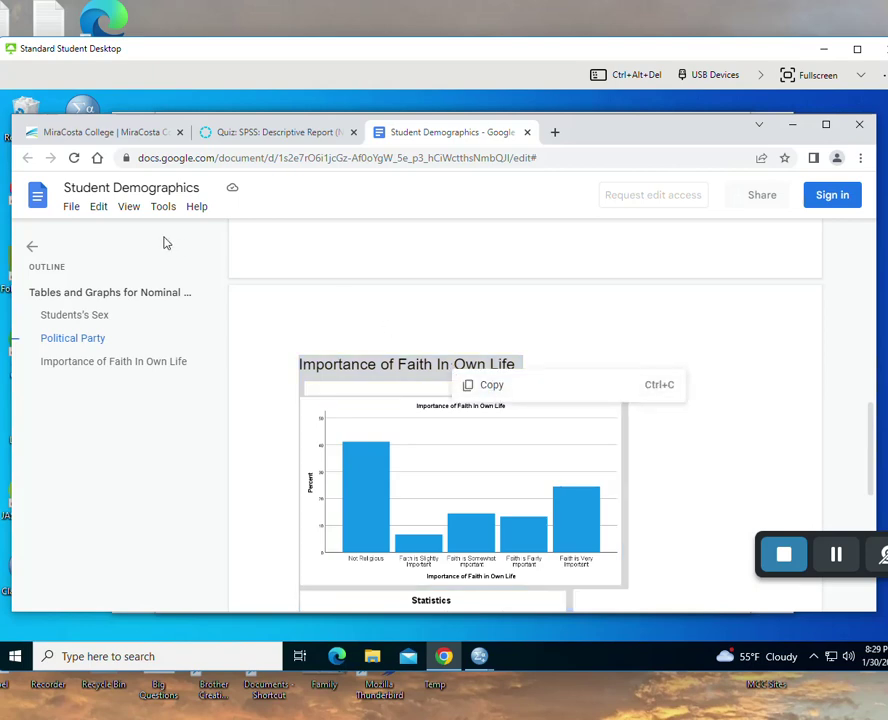
pyautogui.click(98, 207)
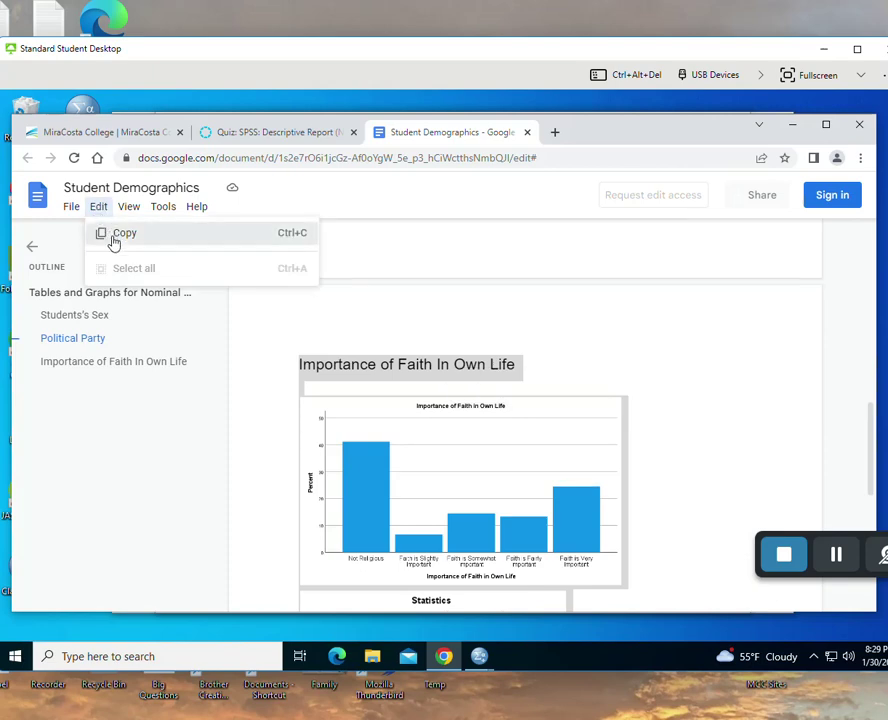
pyautogui.click(112, 235)
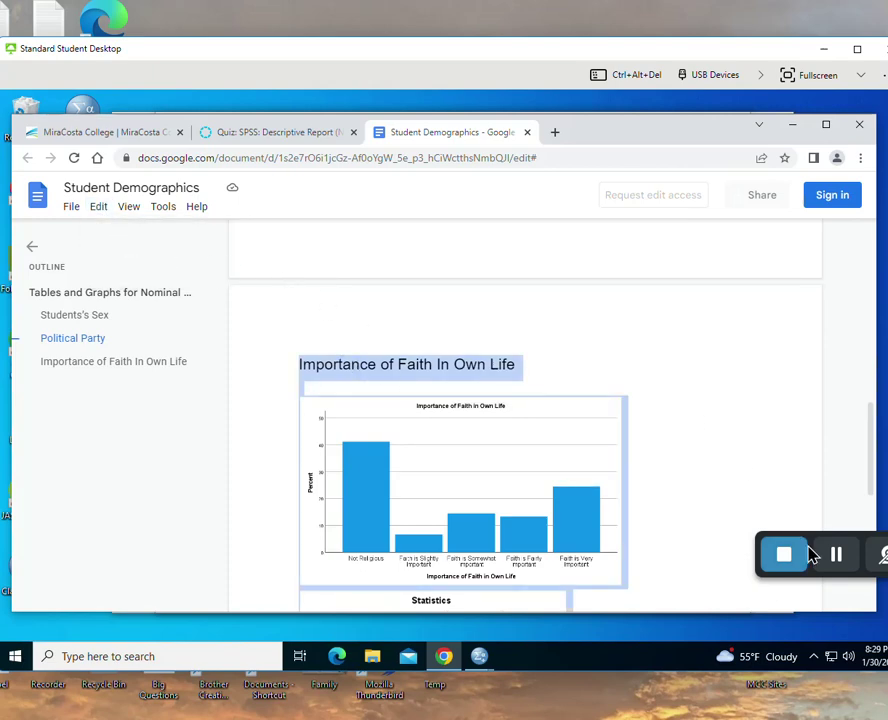
pyautogui.click(838, 562)
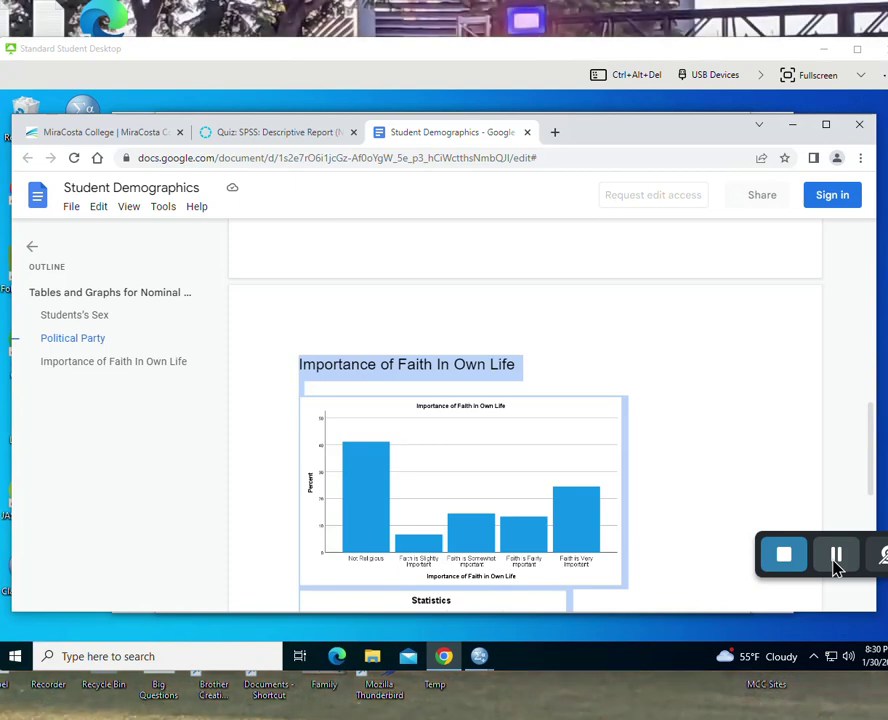
# - Open Google Drive in a new tab from the apps grid and sign in to reach My Drive
pyautogui.click(555, 134)
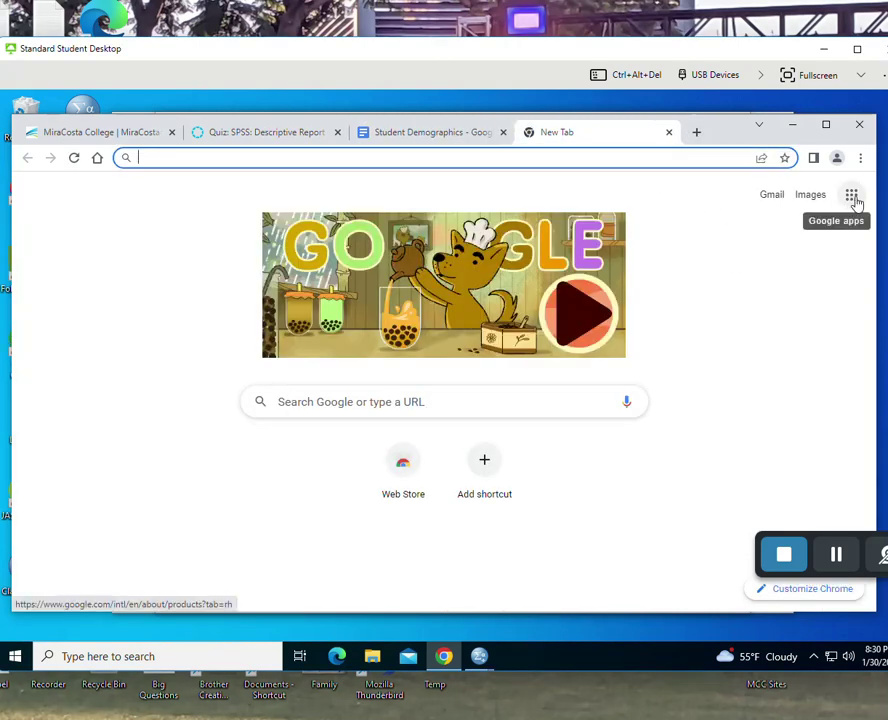
pyautogui.click(851, 197)
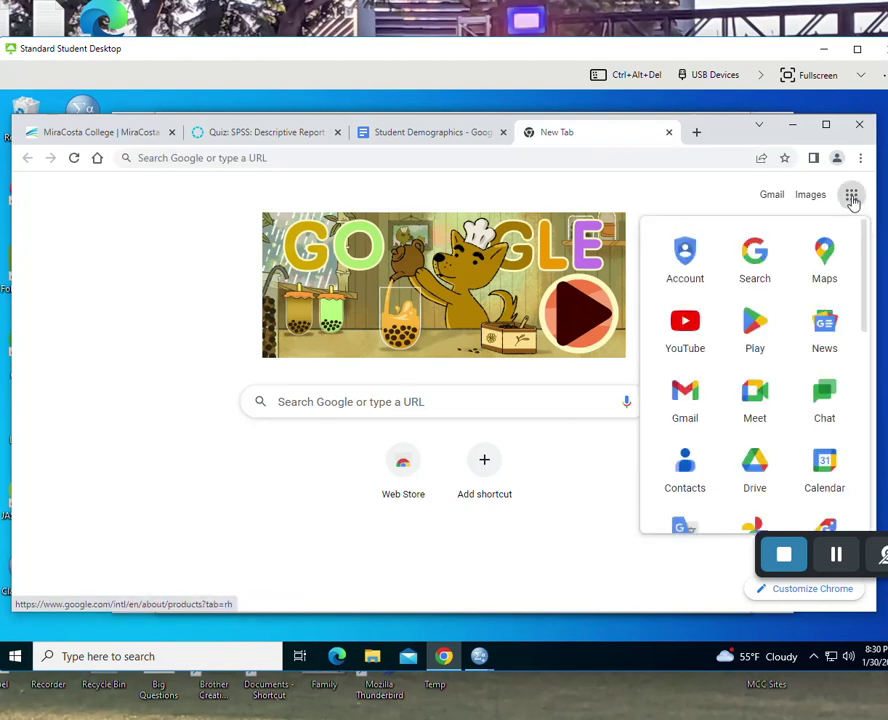
pyautogui.click(755, 470)
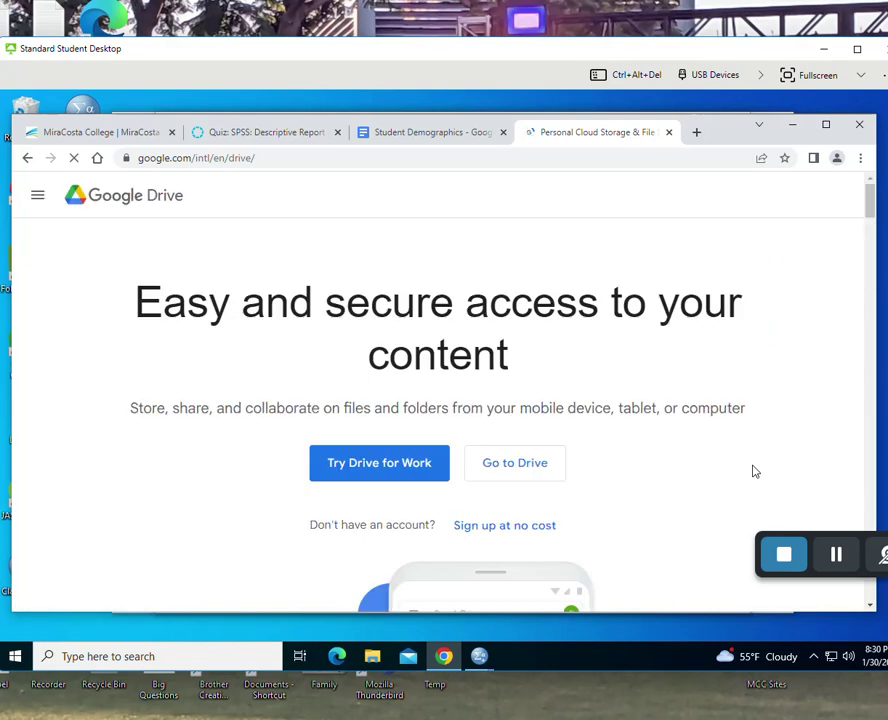
pyautogui.scroll(-2, 525, 372)
pyautogui.scroll(2, 526, 374)
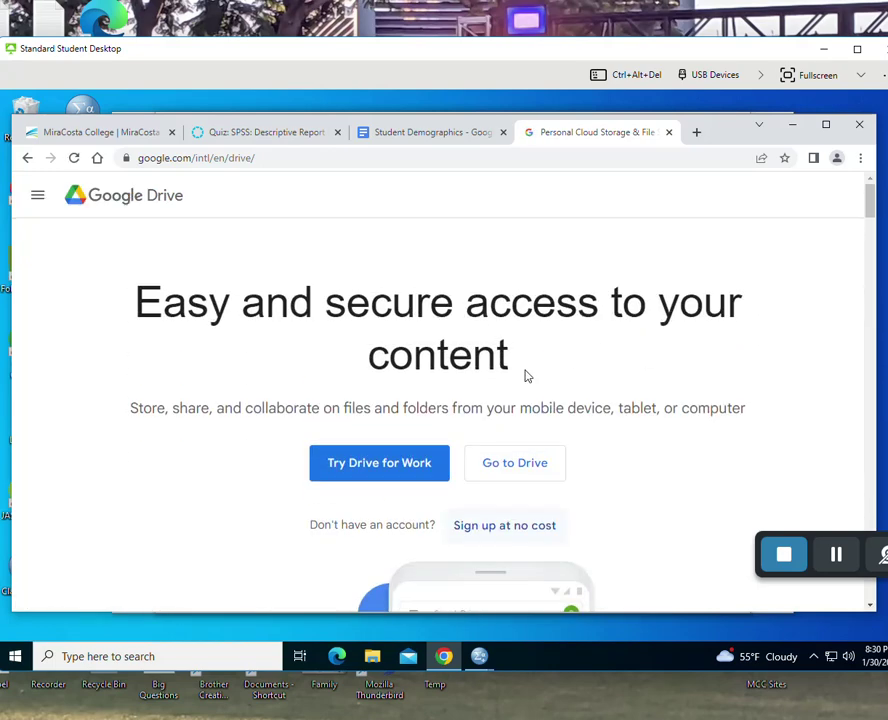
pyautogui.click(514, 468)
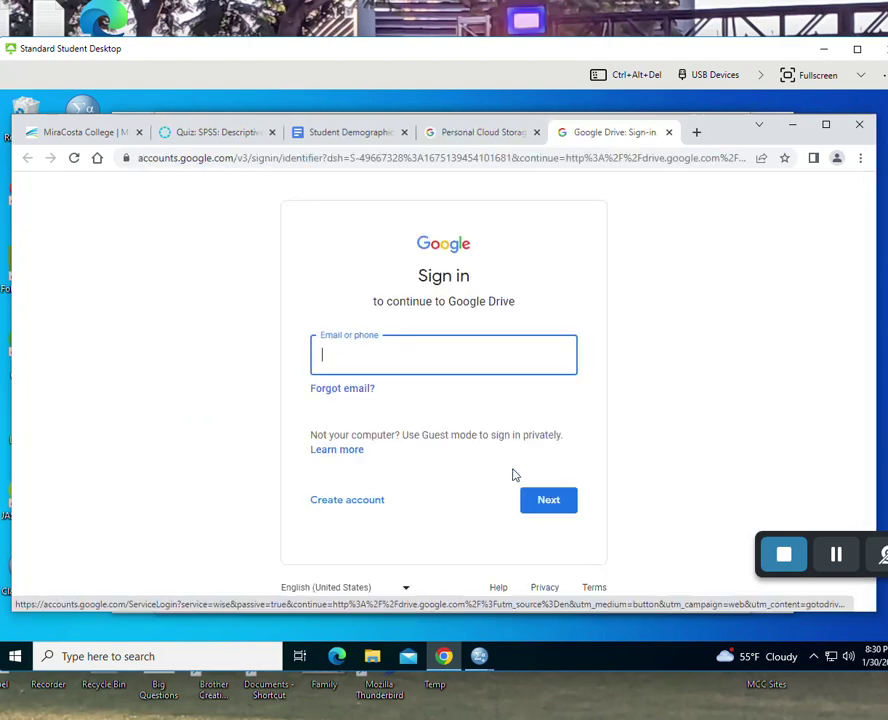
pyautogui.click(836, 555)
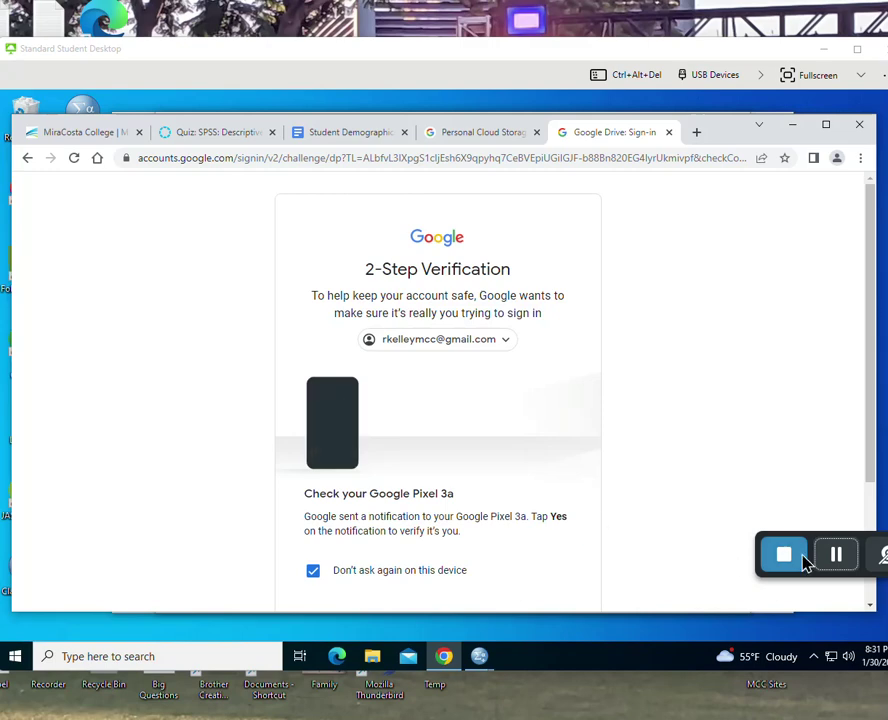
pyautogui.click(836, 555)
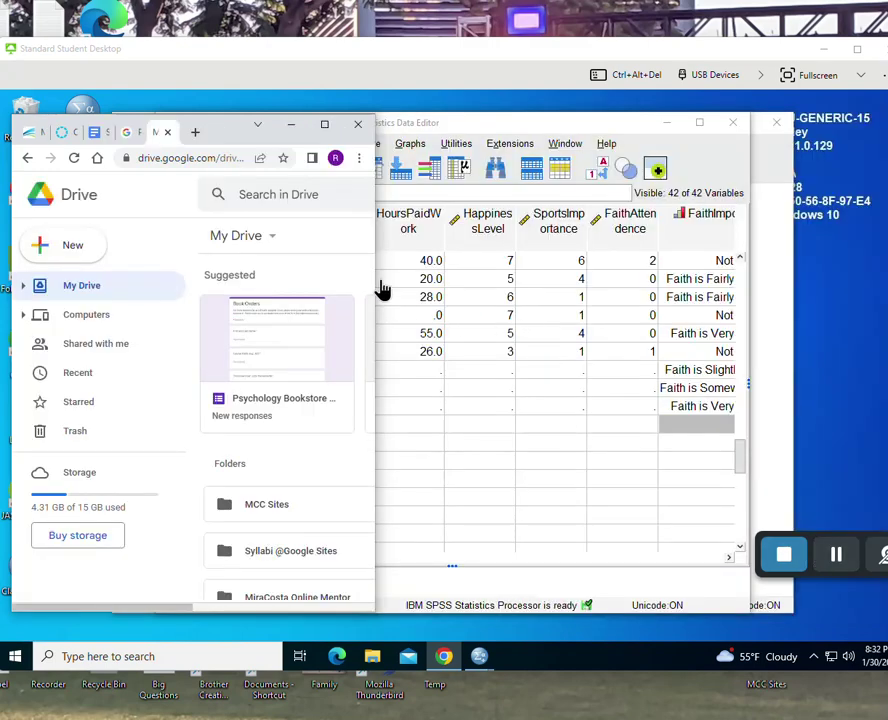
# - Create a new blank Google Docs document and enlarge the browser window over SPSS
pyautogui.click(72, 245)
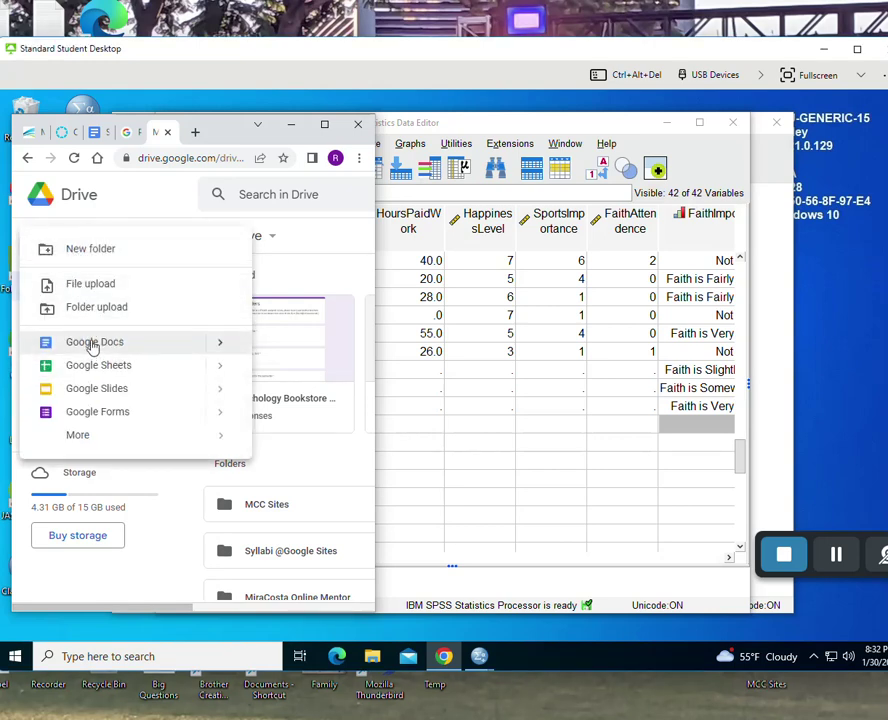
pyautogui.click(93, 344)
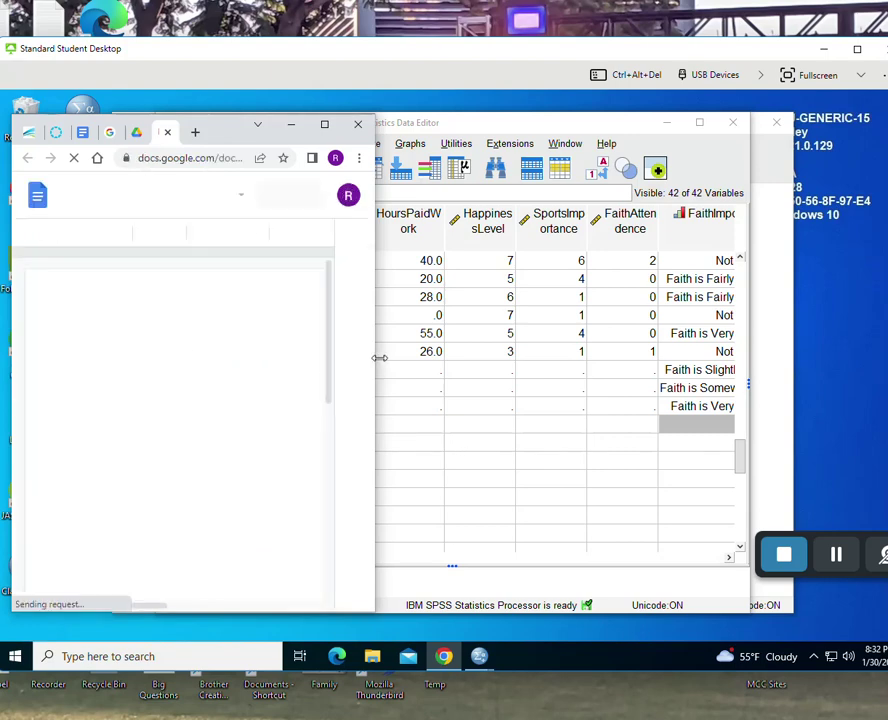
pyautogui.moveTo(379, 358); pyautogui.dragTo(706, 358)
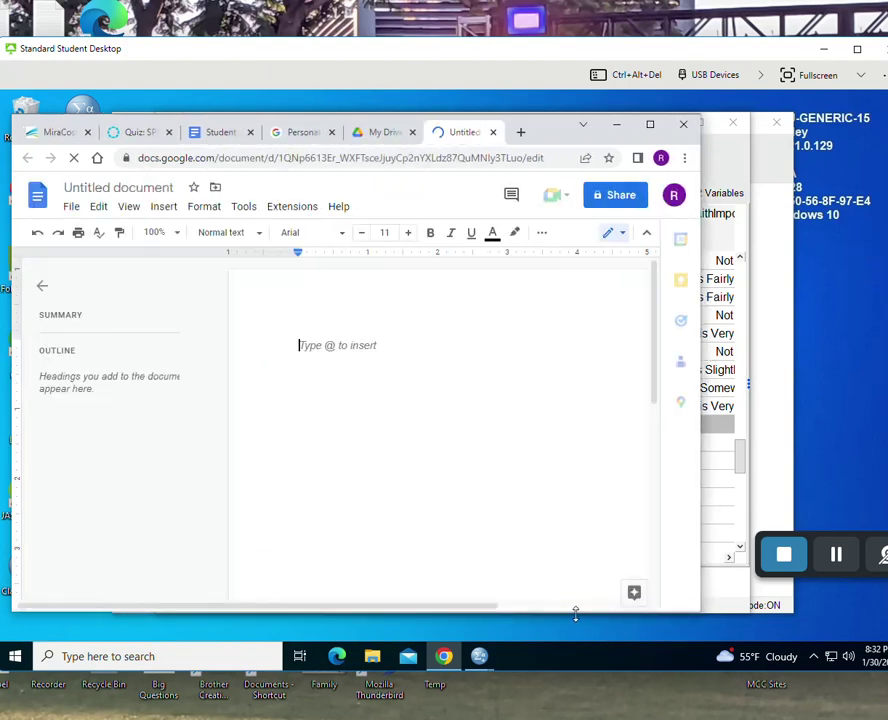
pyautogui.moveTo(576, 612); pyautogui.dragTo(578, 638)
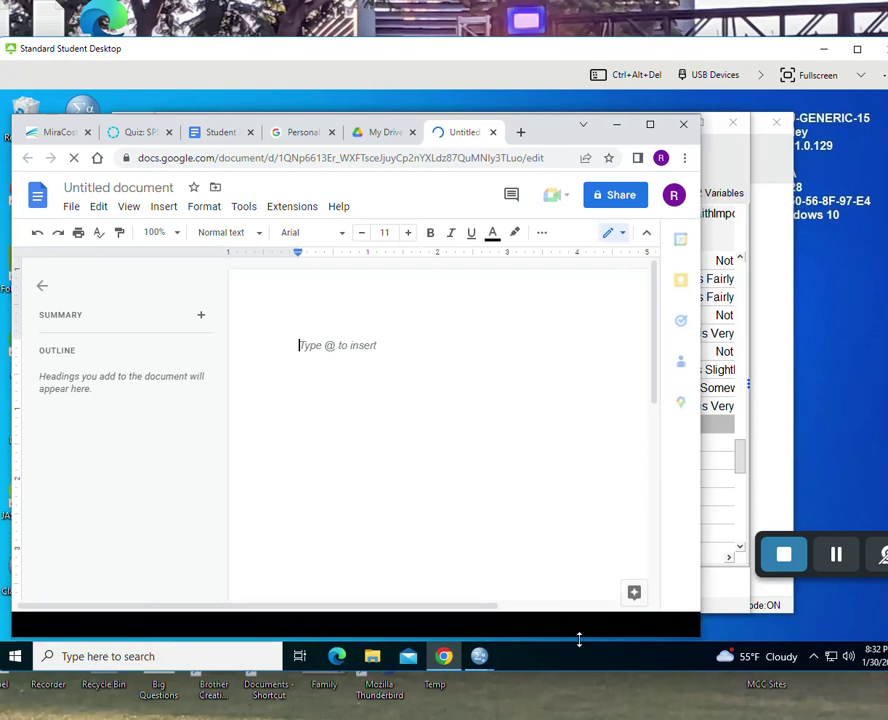
# - Paste the copied Student Demographics tables, chart and text into the Untitled document
pyautogui.rightClick(322, 350)
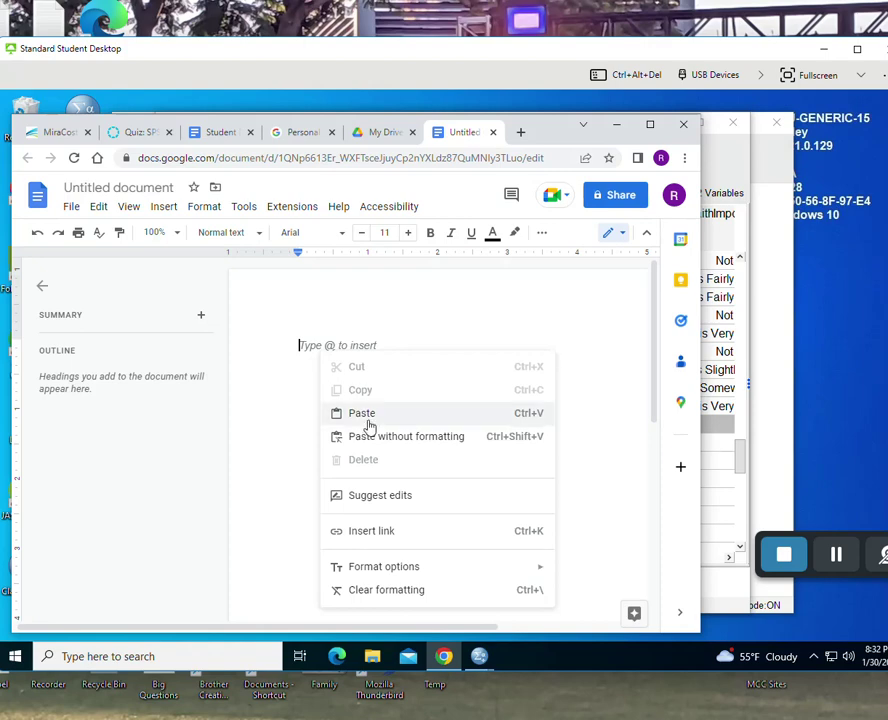
pyautogui.click(98, 209)
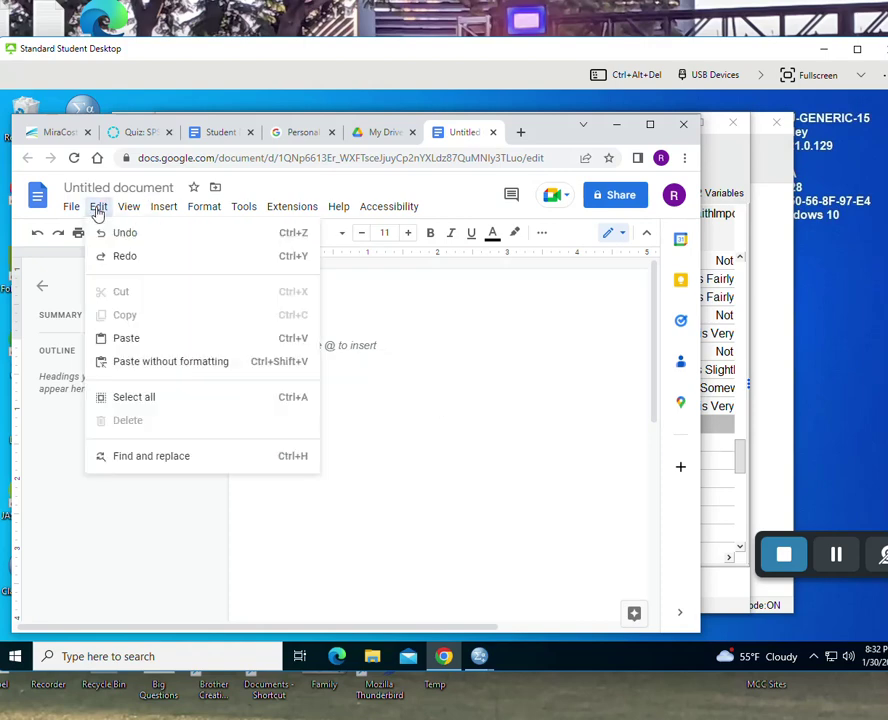
pyautogui.click(128, 341)
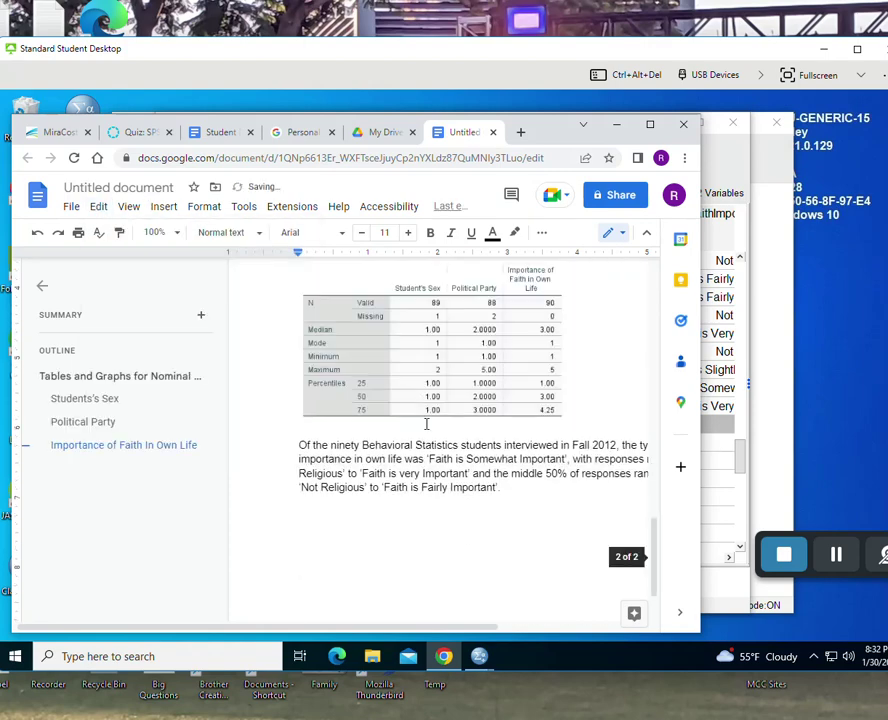
pyautogui.scroll(15, 430, 426)
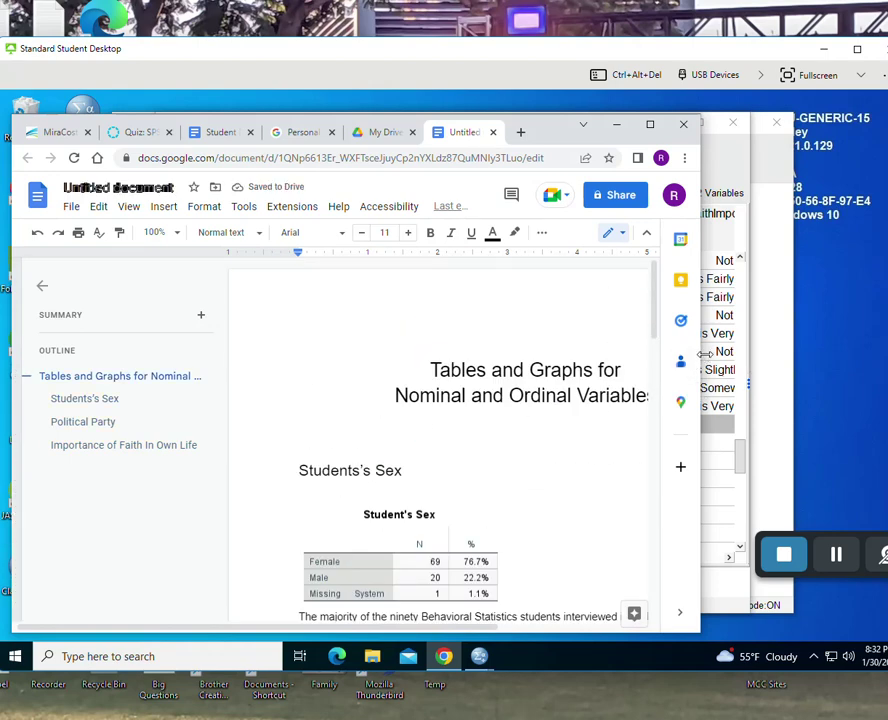
pyautogui.moveTo(704, 354); pyautogui.dragTo(808, 362)
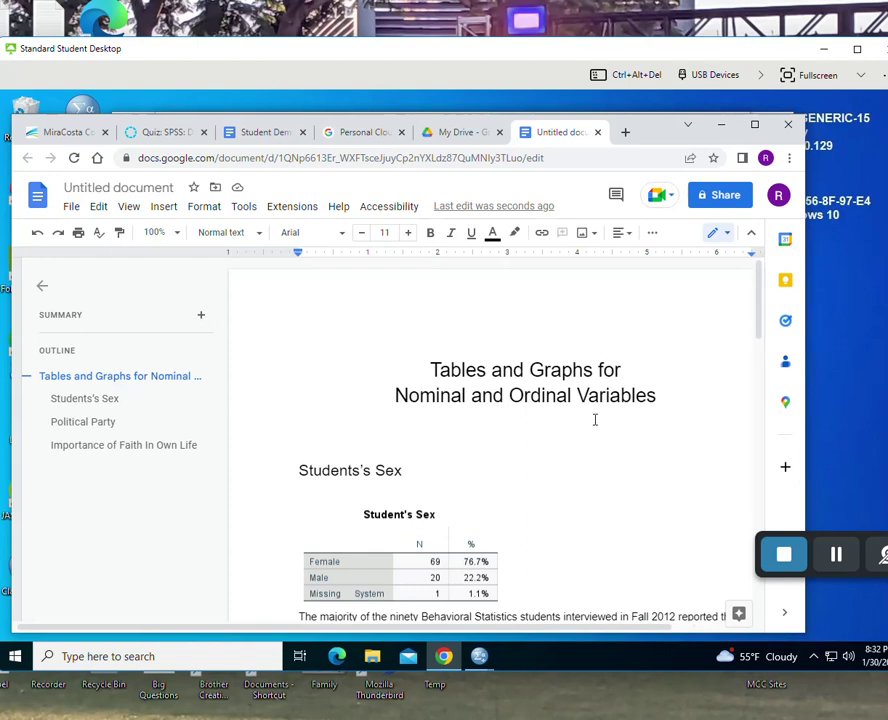
pyautogui.scroll(-5, 594, 420)
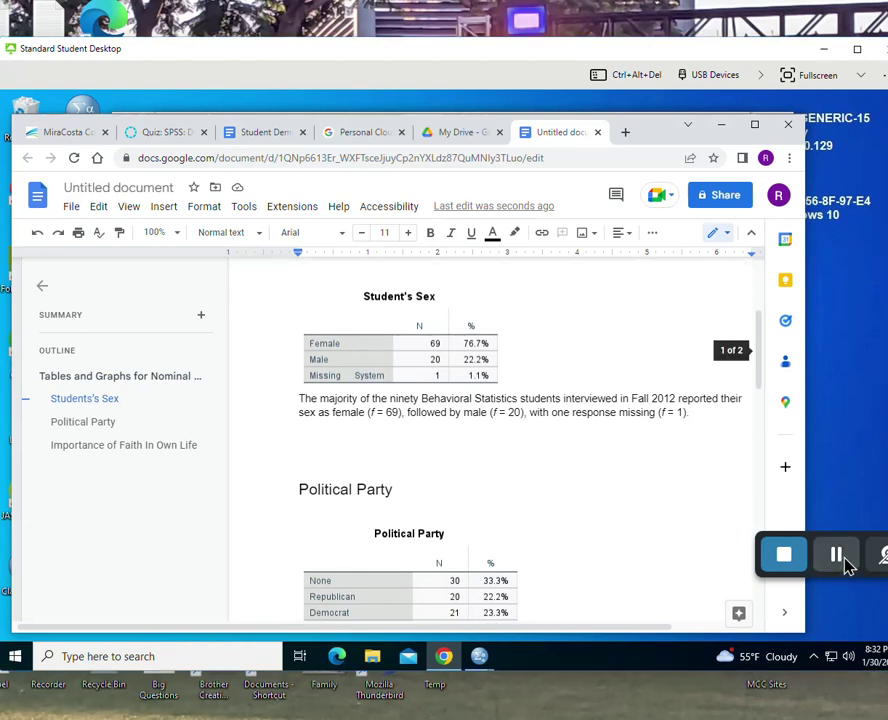
# - Open the Analyze > Descriptive Statistics > Frequencies dialog in SPSS
pyautogui.click(836, 555)
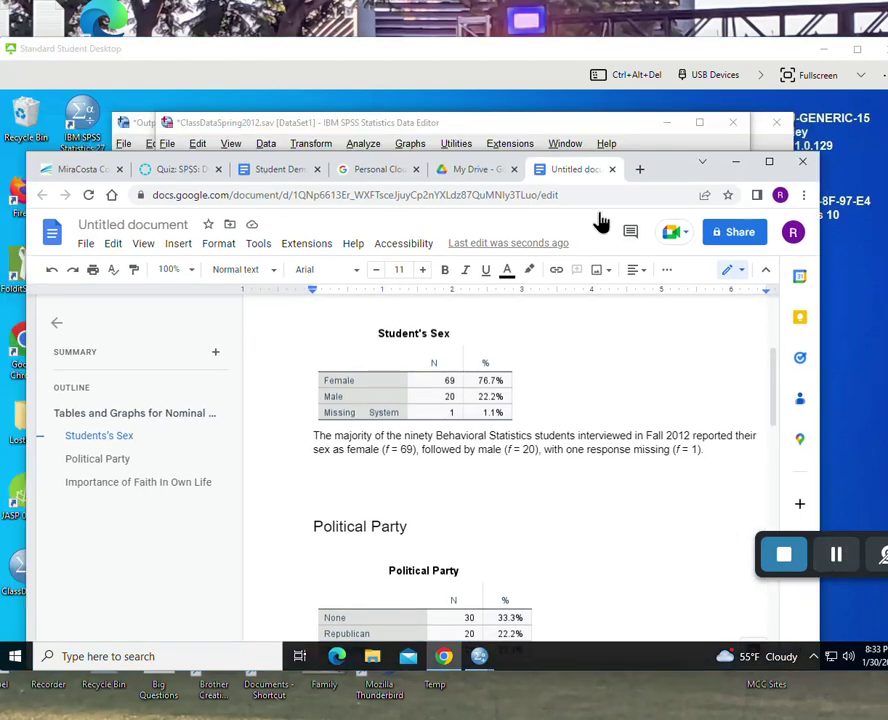
pyautogui.click(487, 126)
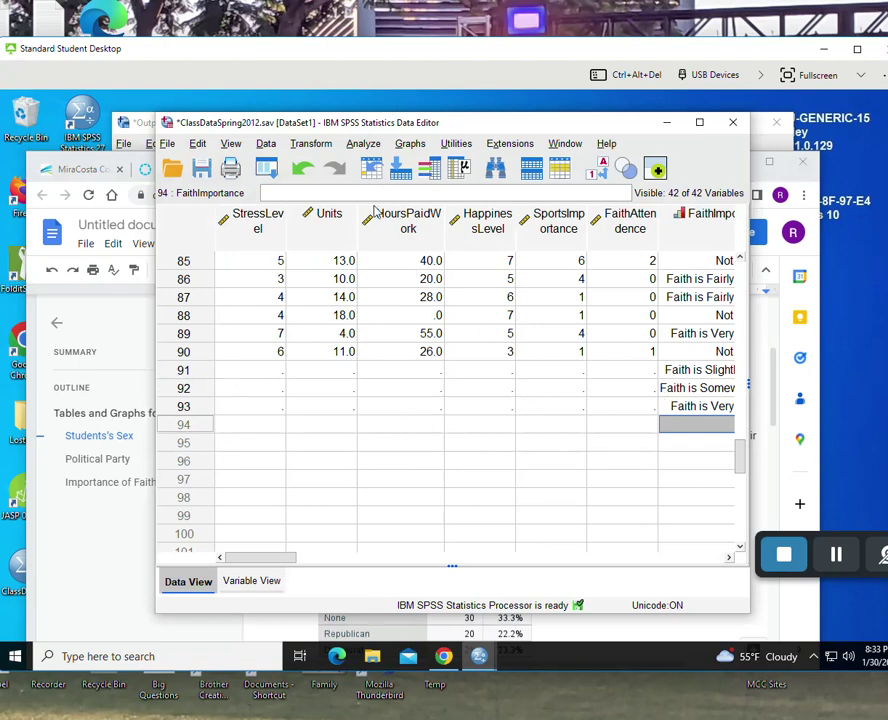
pyautogui.click(369, 146)
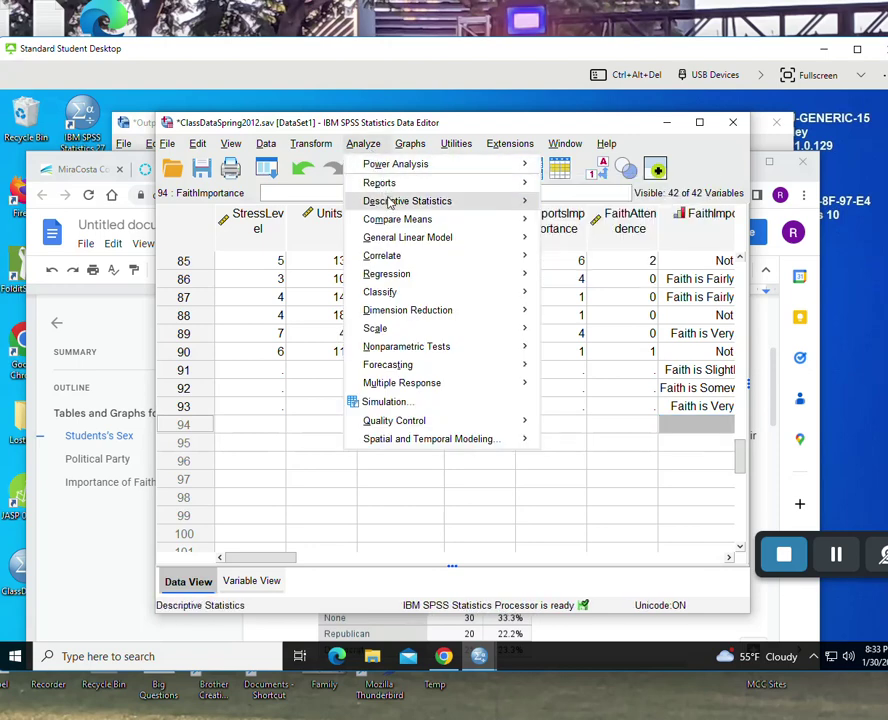
pyautogui.moveTo(390, 204)
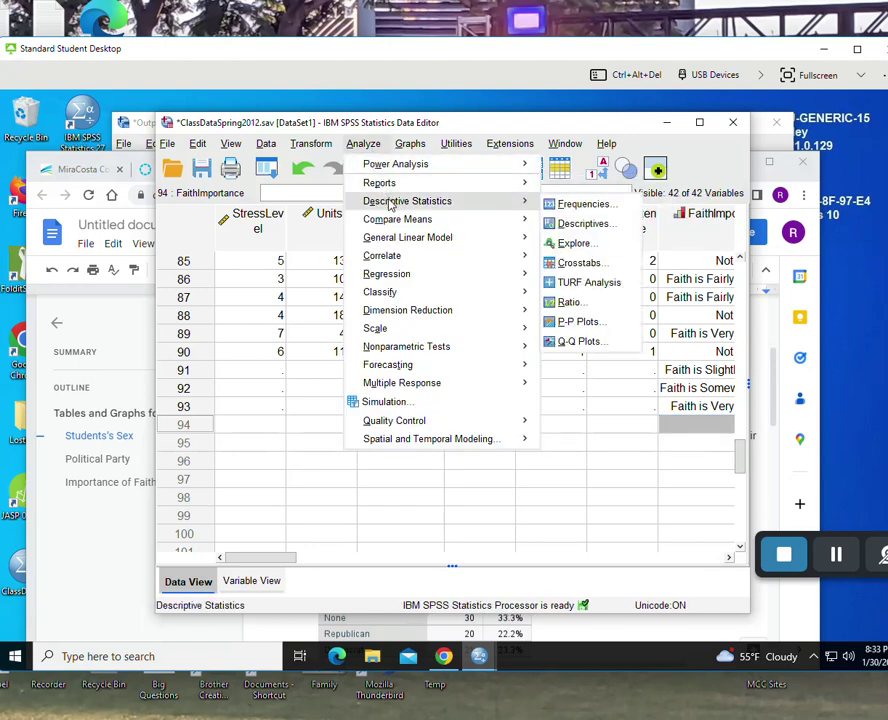
pyautogui.click(583, 206)
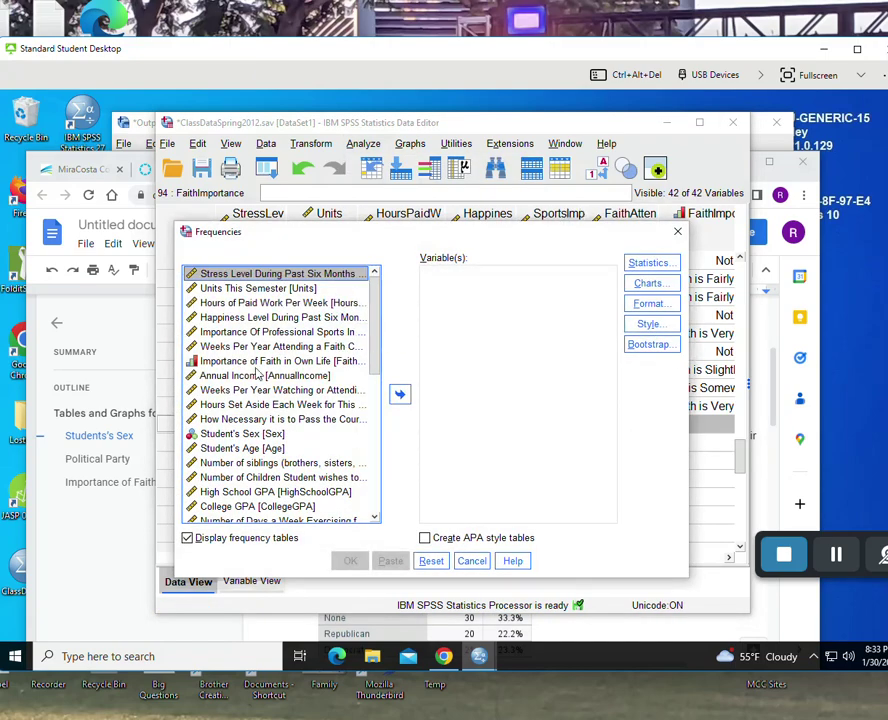
# - Add Importance of Faith in Own Life, Student's Sex and Political Party to Variable(s)
pyautogui.click(226, 362)
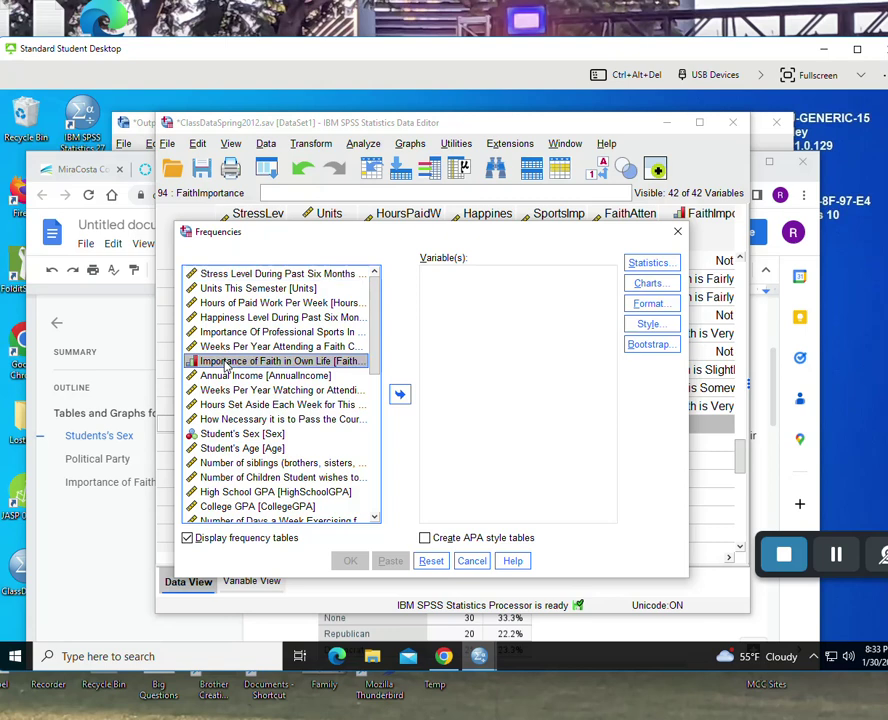
pyautogui.click(400, 394)
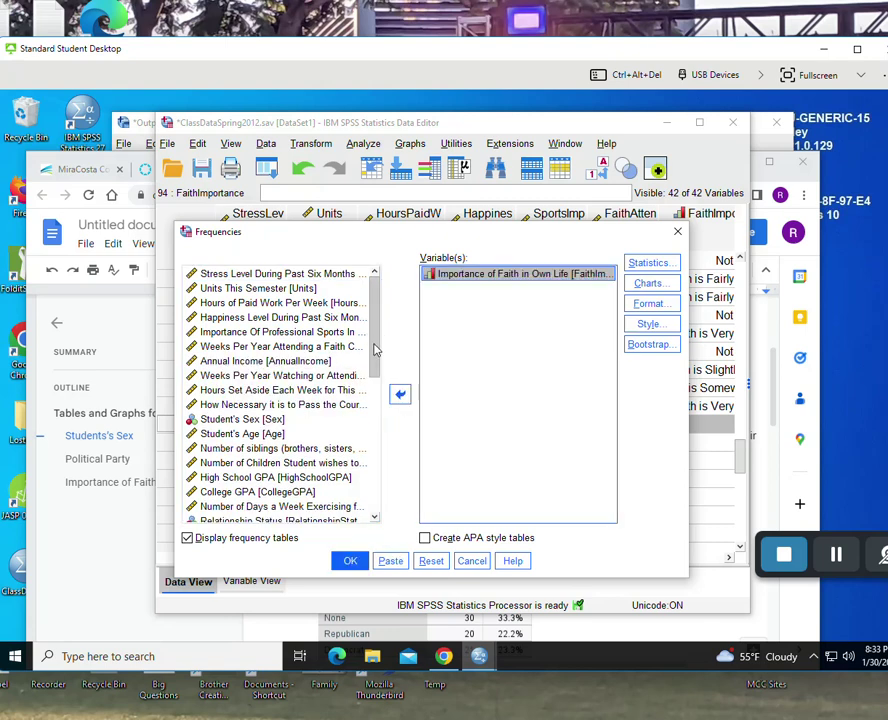
pyautogui.click(229, 426)
pyautogui.click(230, 421)
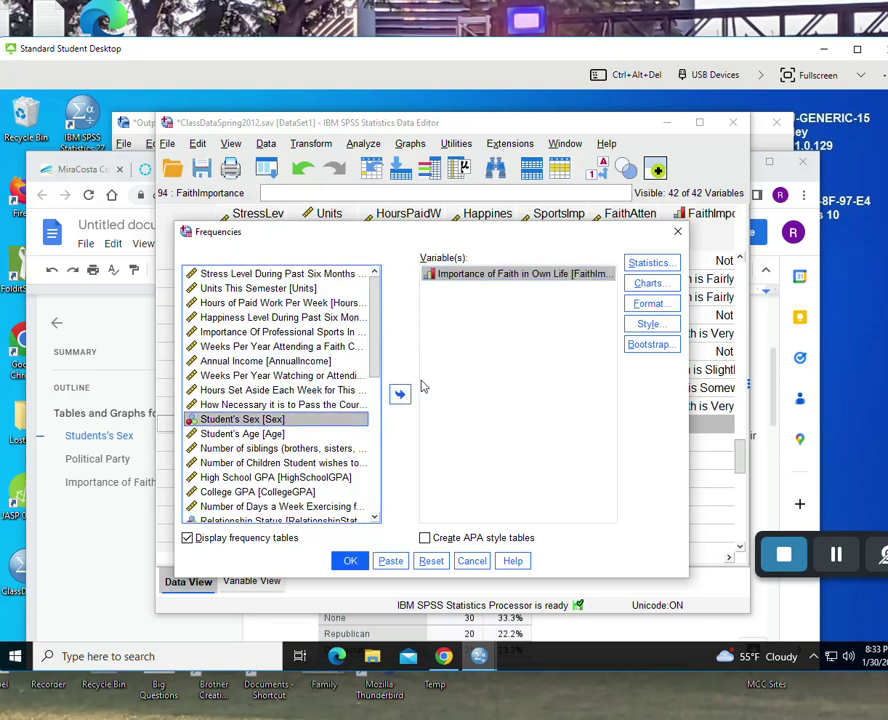
pyautogui.click(400, 393)
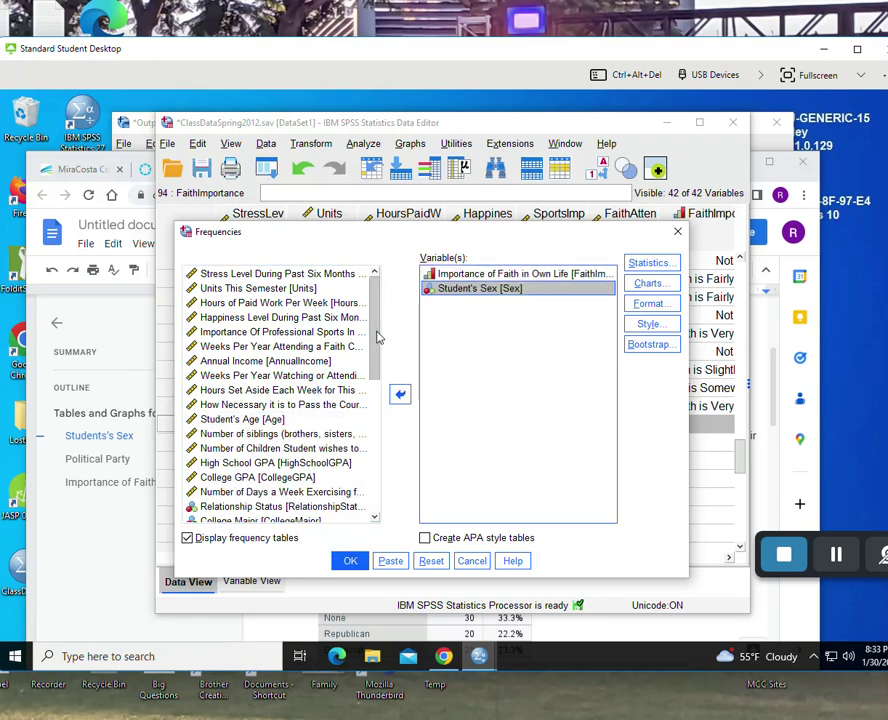
pyautogui.moveTo(378, 345); pyautogui.dragTo(408, 468)
pyautogui.click(292, 458)
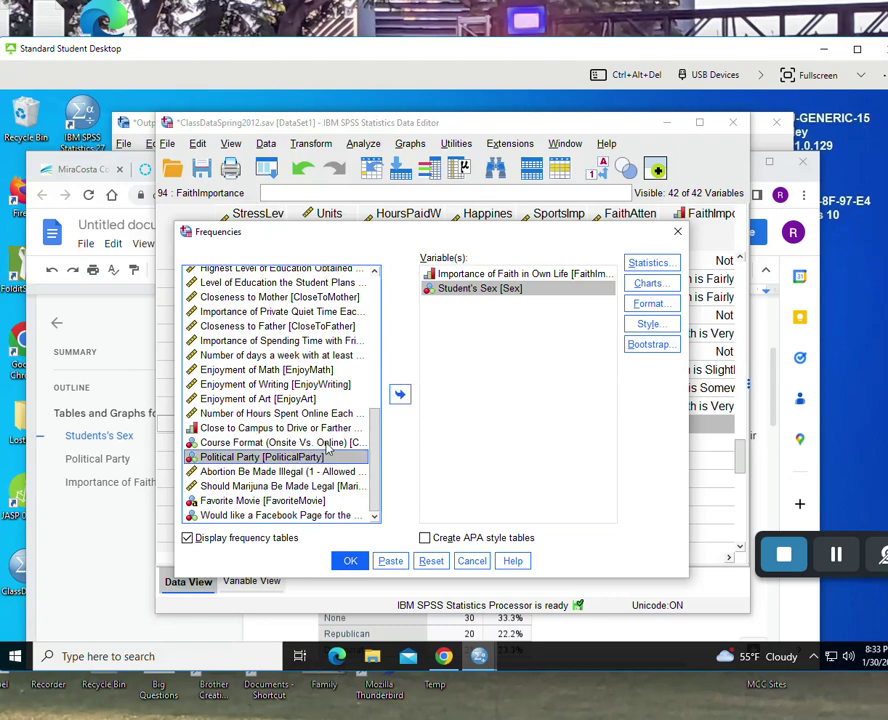
pyautogui.click(400, 393)
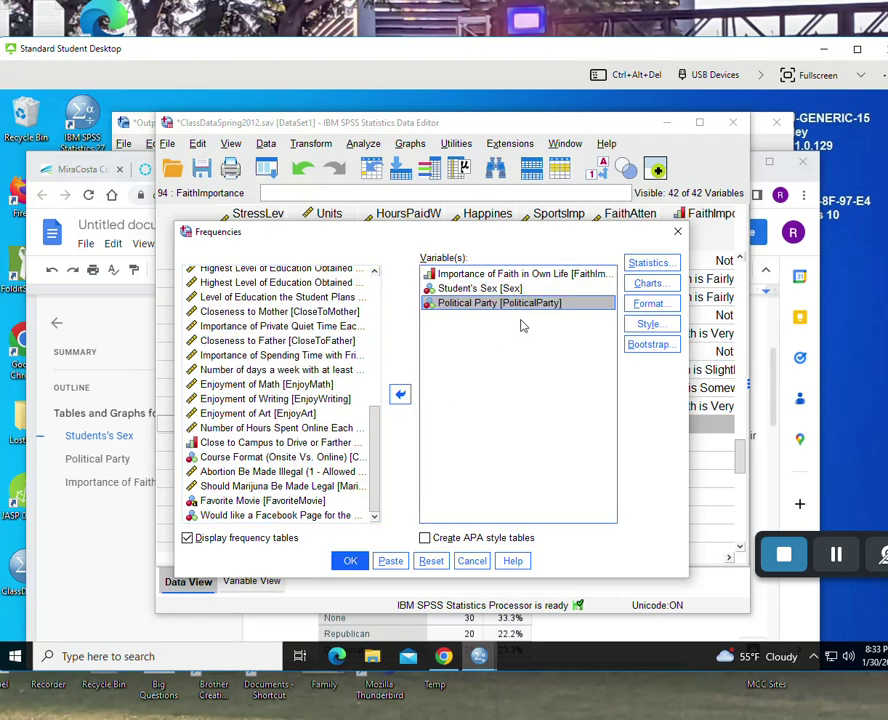
# - Request Quartiles, Median, Mode, Minimum and Maximum in the Frequencies Statistics options
pyautogui.click(648, 264)
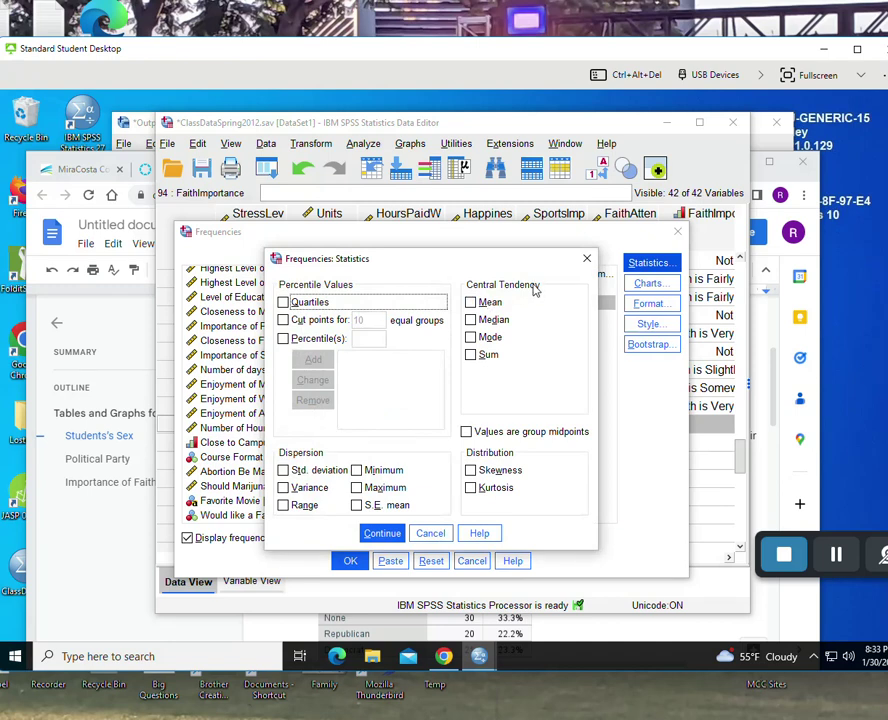
pyautogui.click(471, 338)
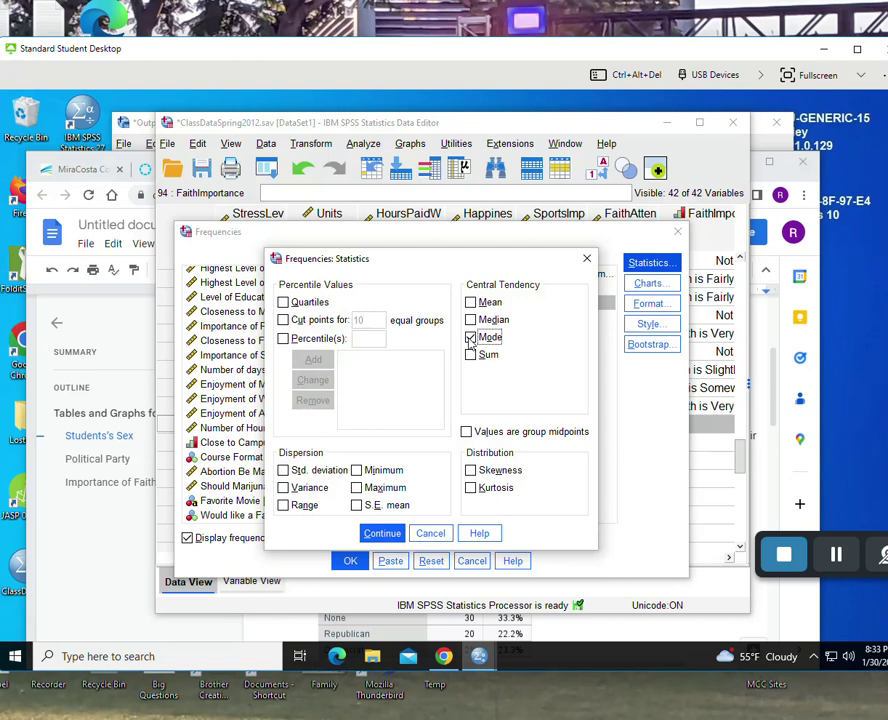
pyautogui.click(471, 321)
pyautogui.click(357, 471)
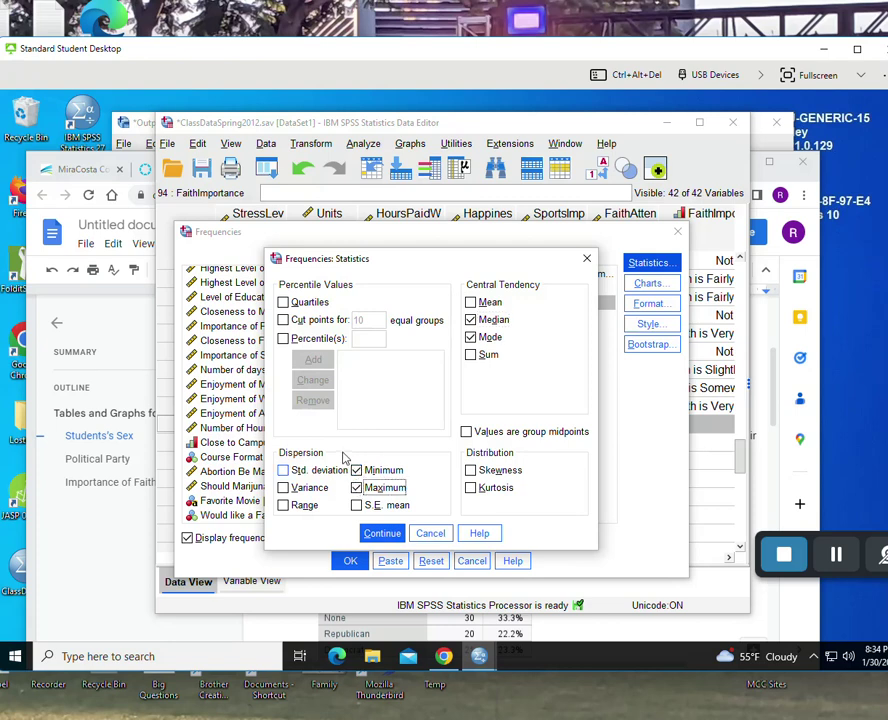
pyautogui.click(284, 303)
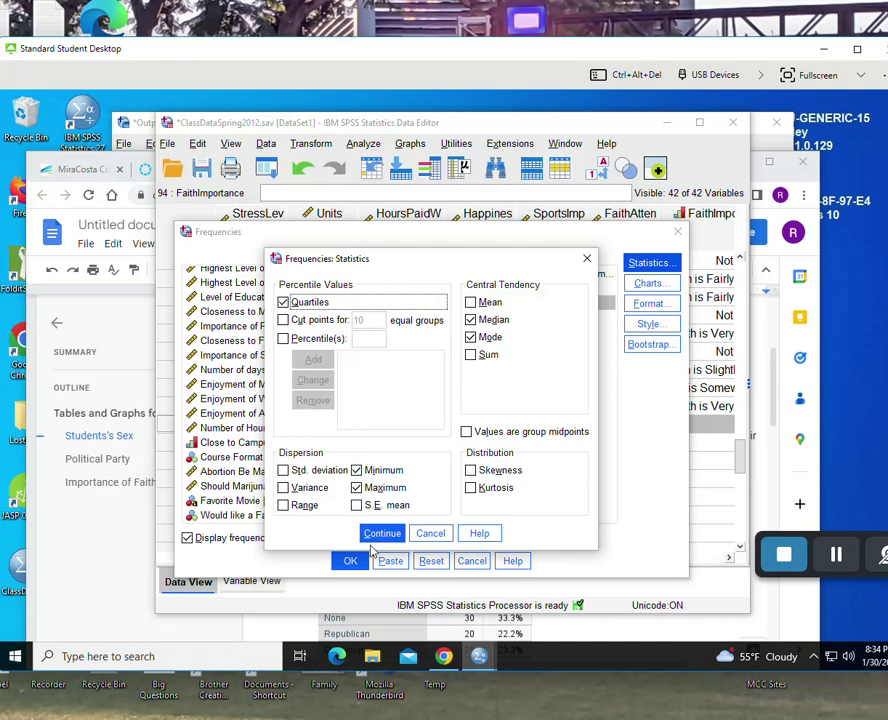
pyautogui.click(381, 534)
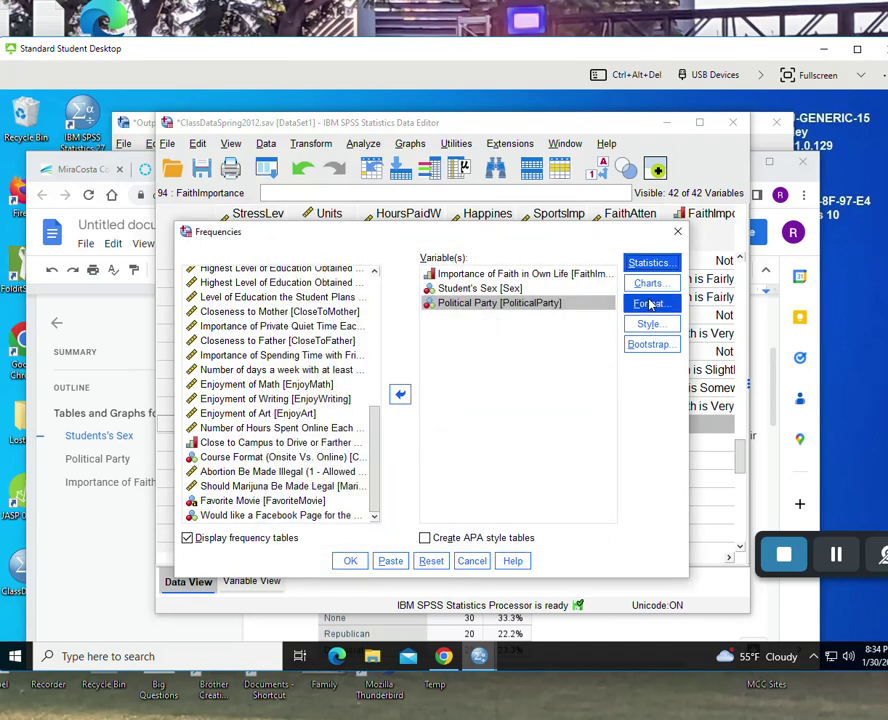
# - Add percentage bar charts and APA style tables to the Frequencies analysis and run it
pyautogui.click(650, 284)
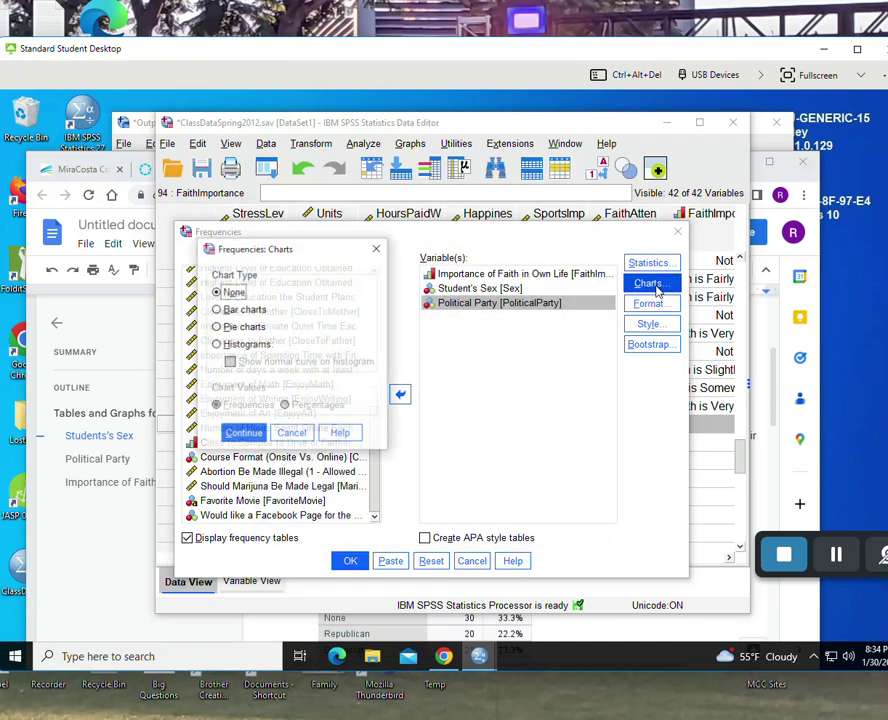
pyautogui.click(216, 311)
pyautogui.click(286, 407)
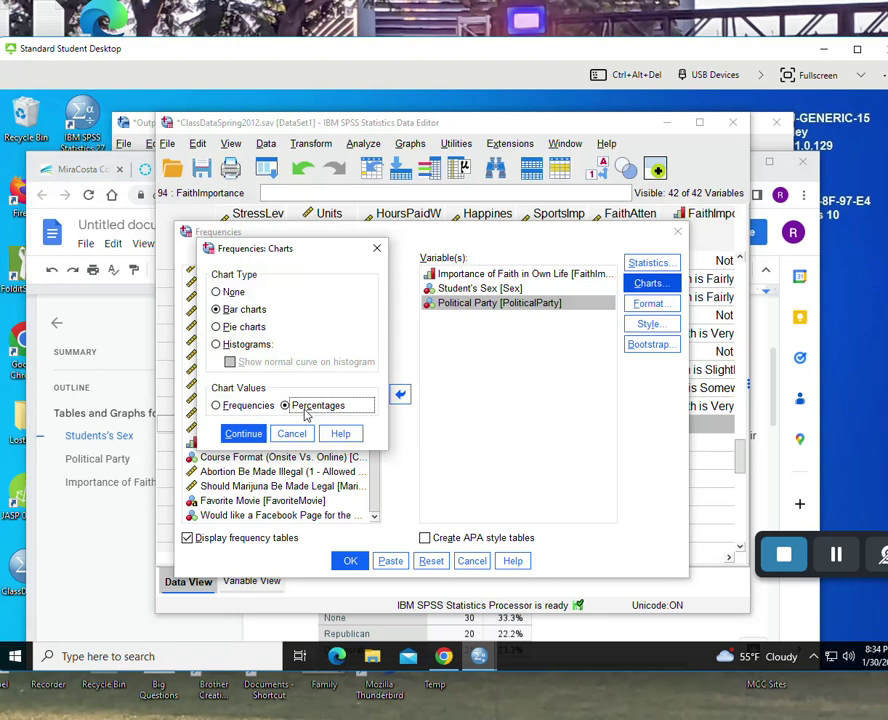
pyautogui.click(242, 433)
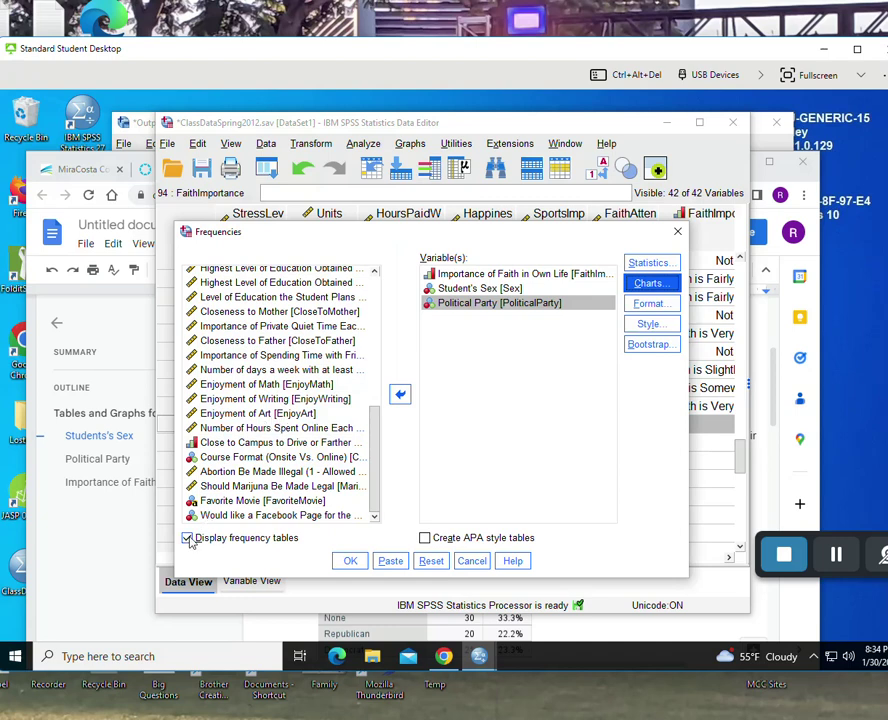
pyautogui.click(427, 539)
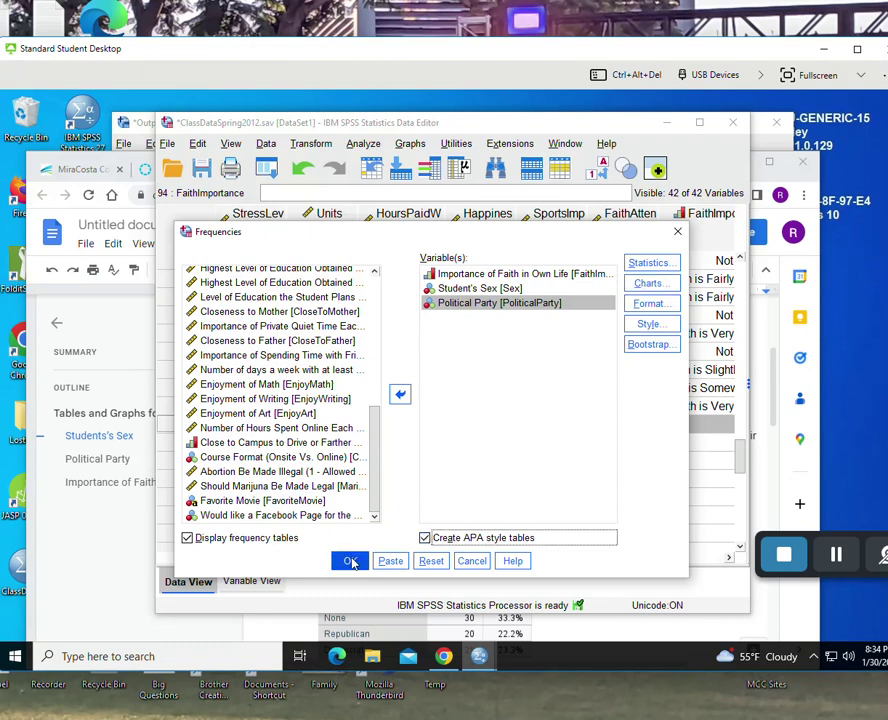
pyautogui.click(350, 562)
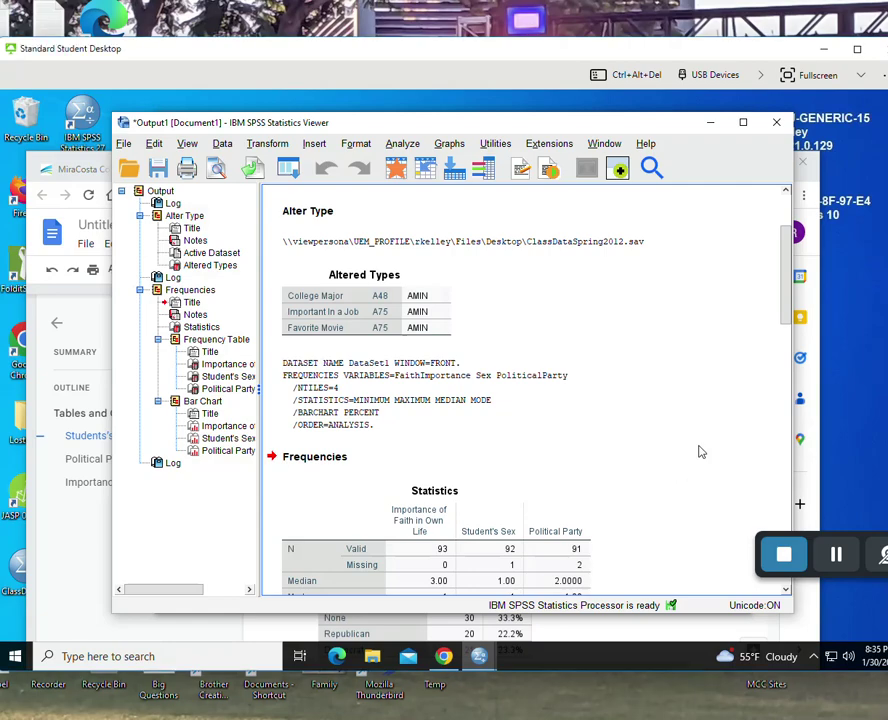
pyautogui.scroll(-5, 698, 451)
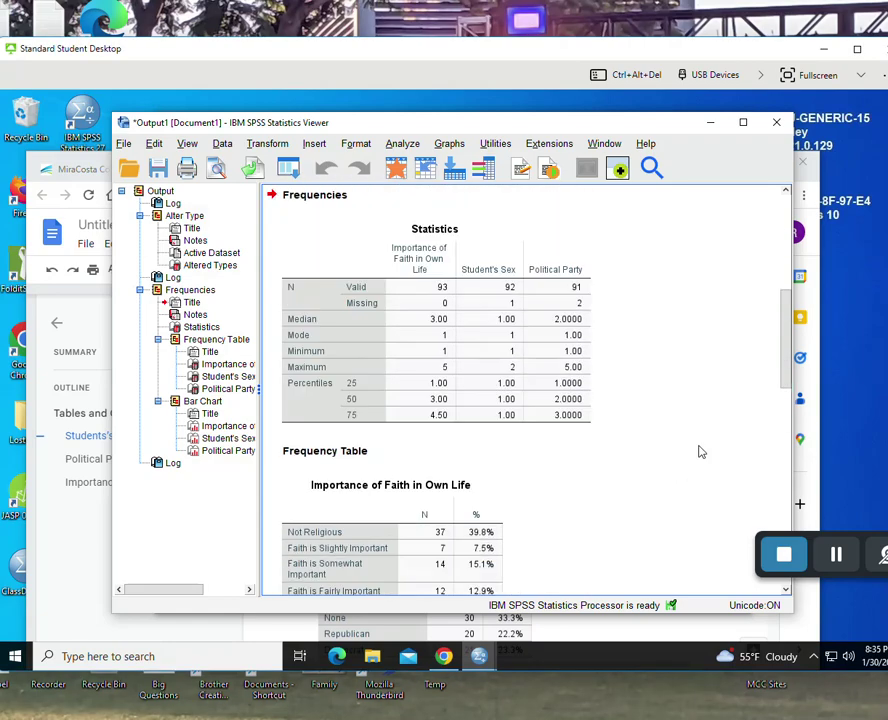
pyautogui.scroll(-3, 658, 464)
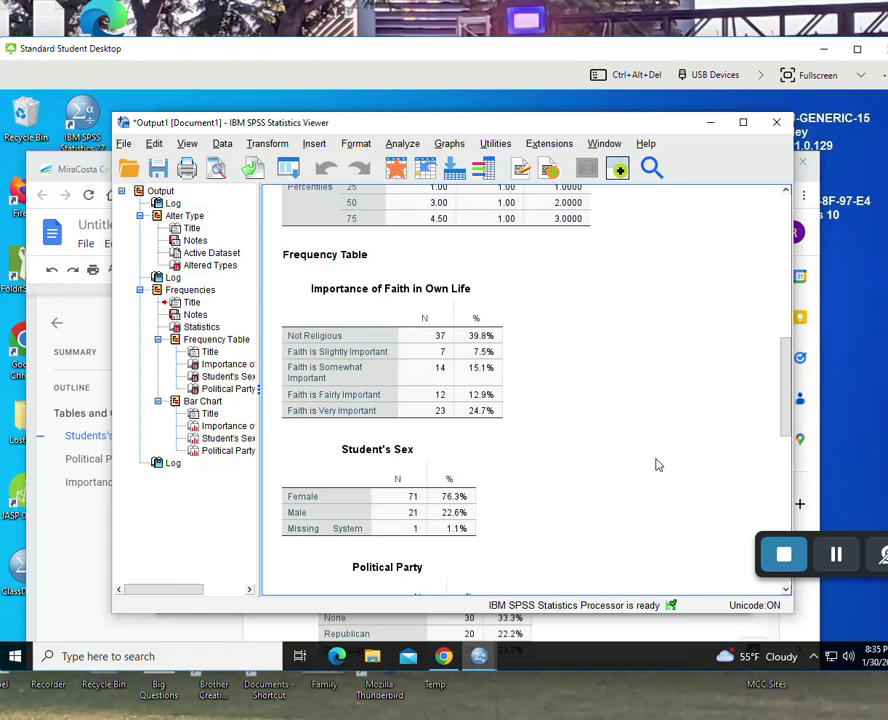
pyautogui.scroll(-3, 658, 464)
pyautogui.click(335, 310)
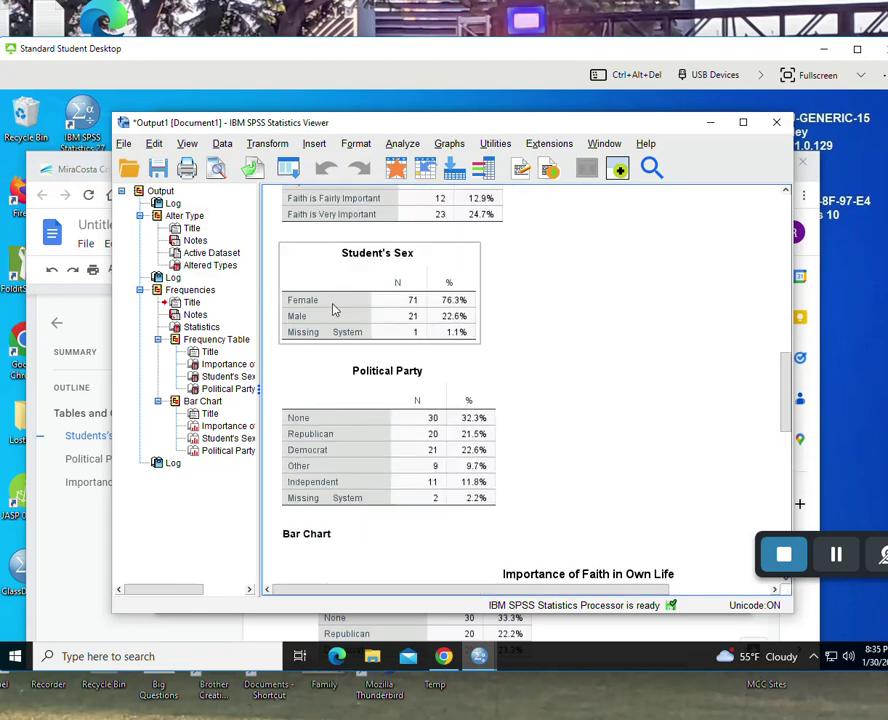
pyautogui.click(590, 387)
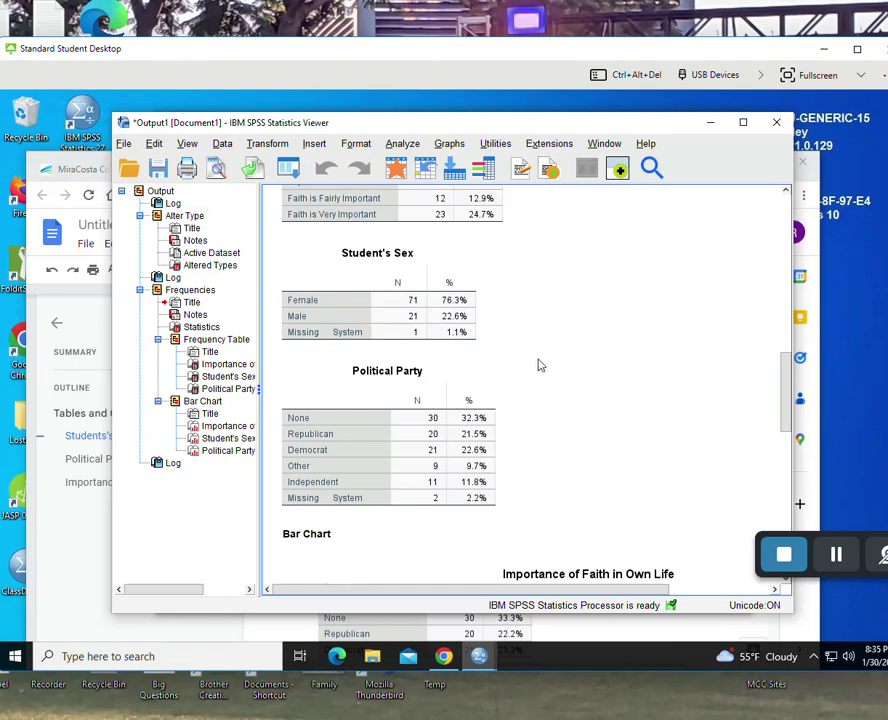
pyautogui.click(466, 338)
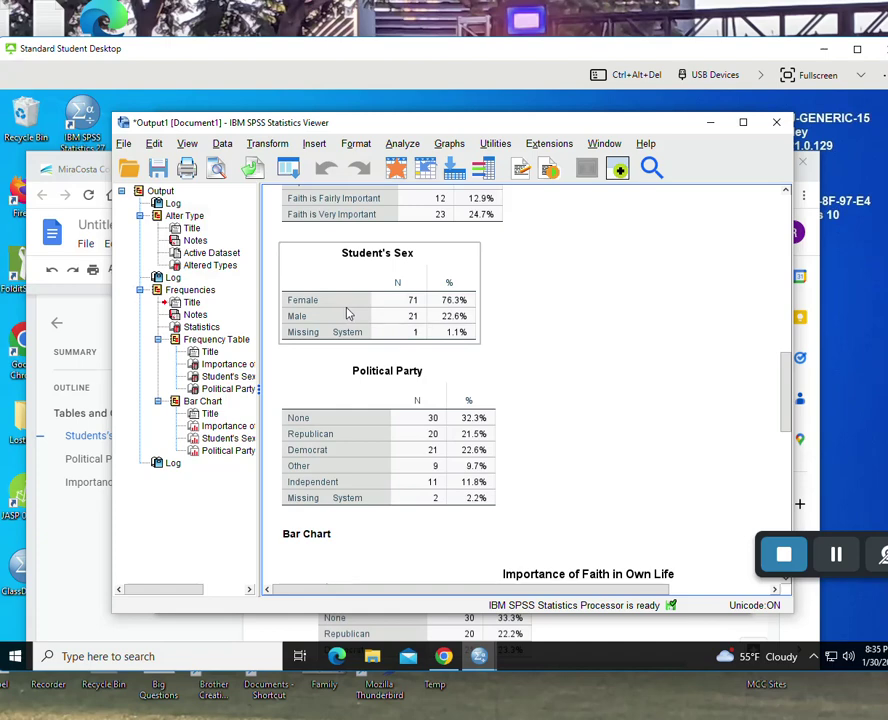
# - Copy the Student's Sex table from the SPSS output
pyautogui.rightClick(347, 314)
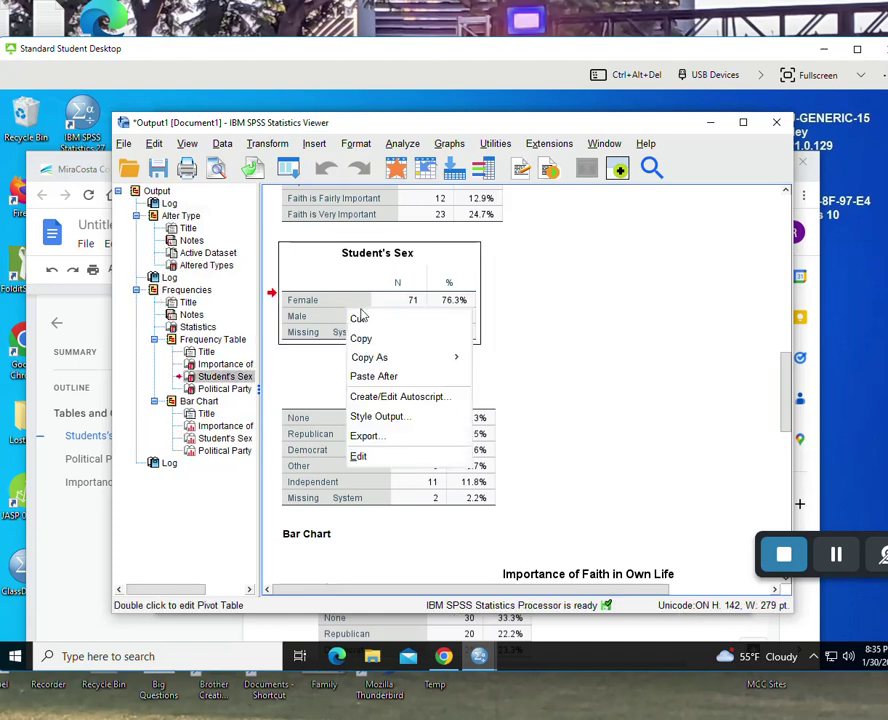
pyautogui.click(374, 340)
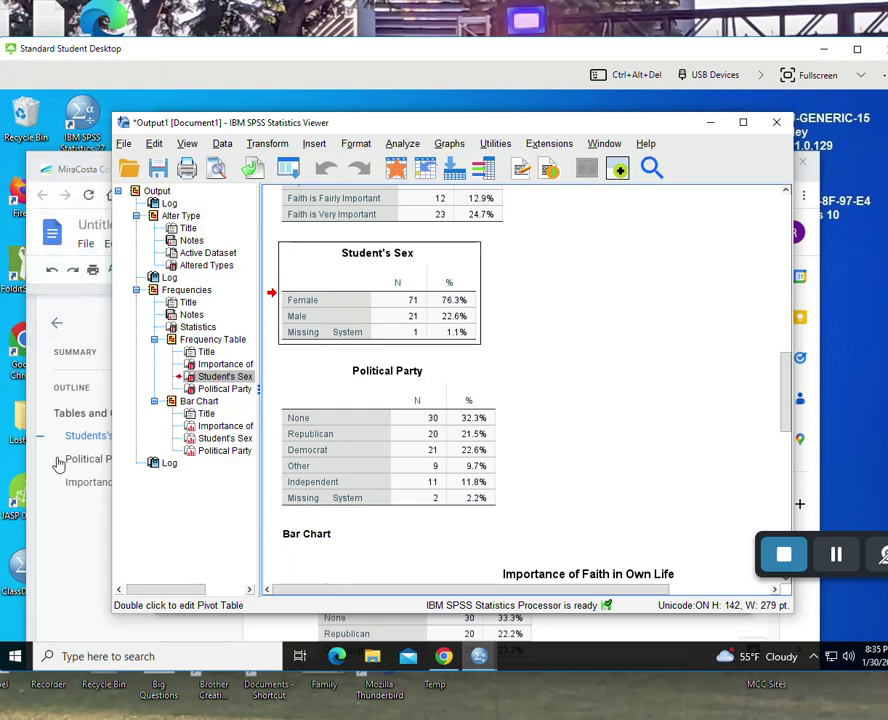
pyautogui.click(38, 502)
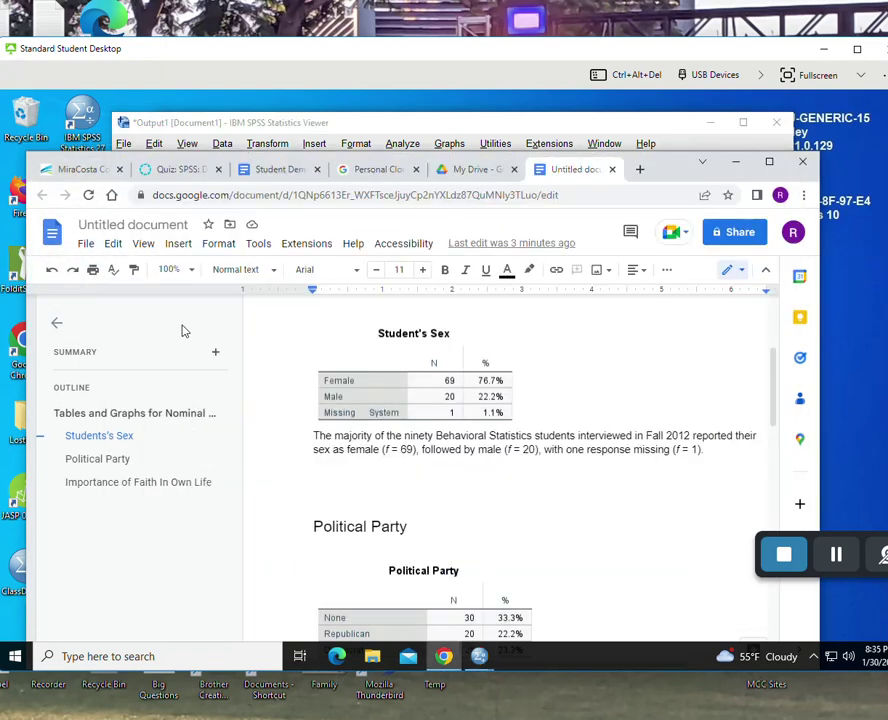
# - Rename the Google Doc to 'APA Style Write Up - Nominal and Ordinal'
pyautogui.click(158, 225)
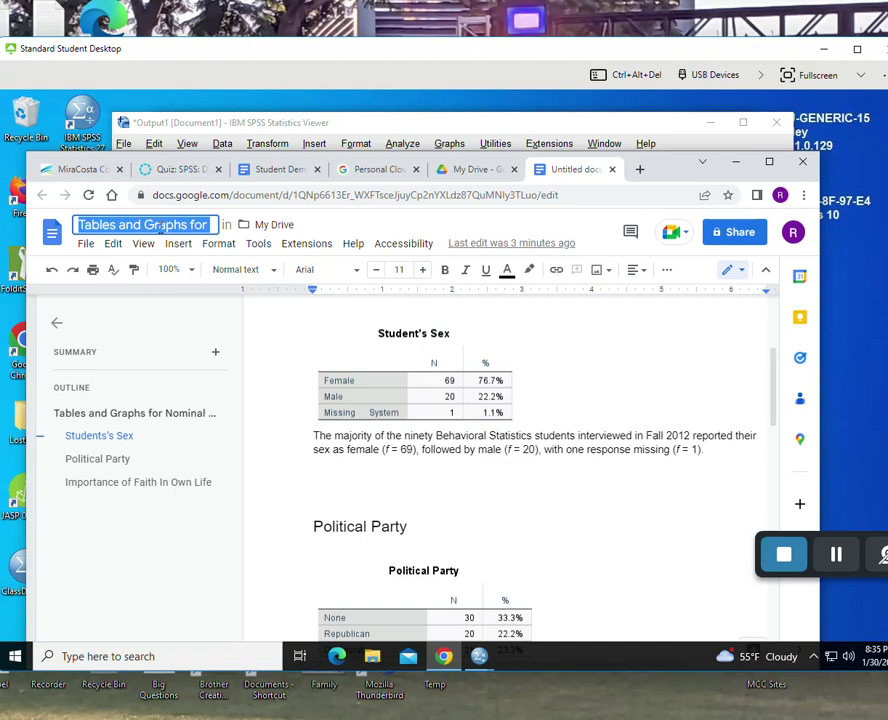
pyautogui.write('APA Styl')
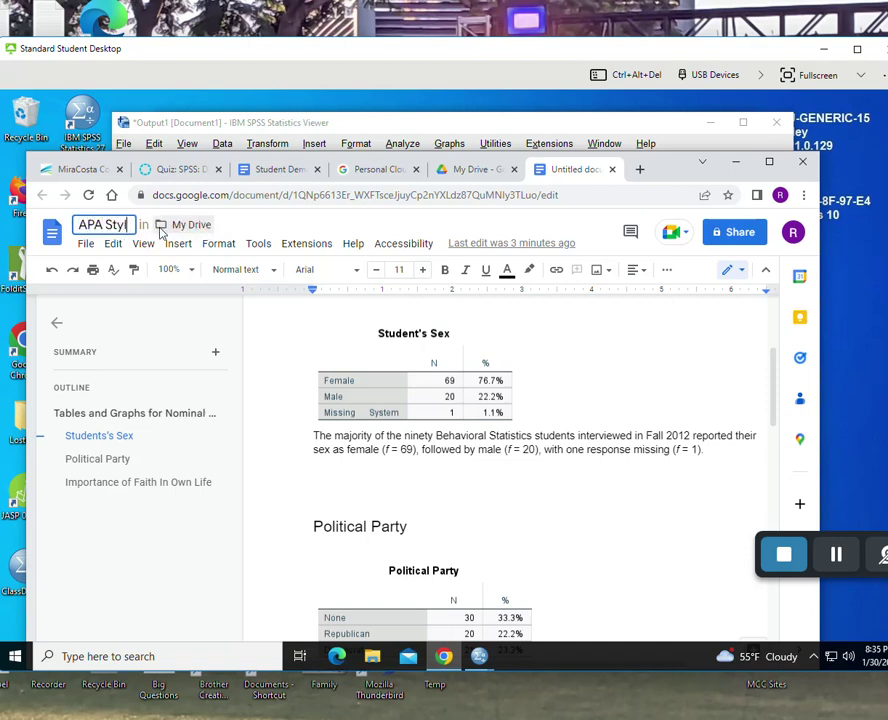
pyautogui.write('e Write Up')
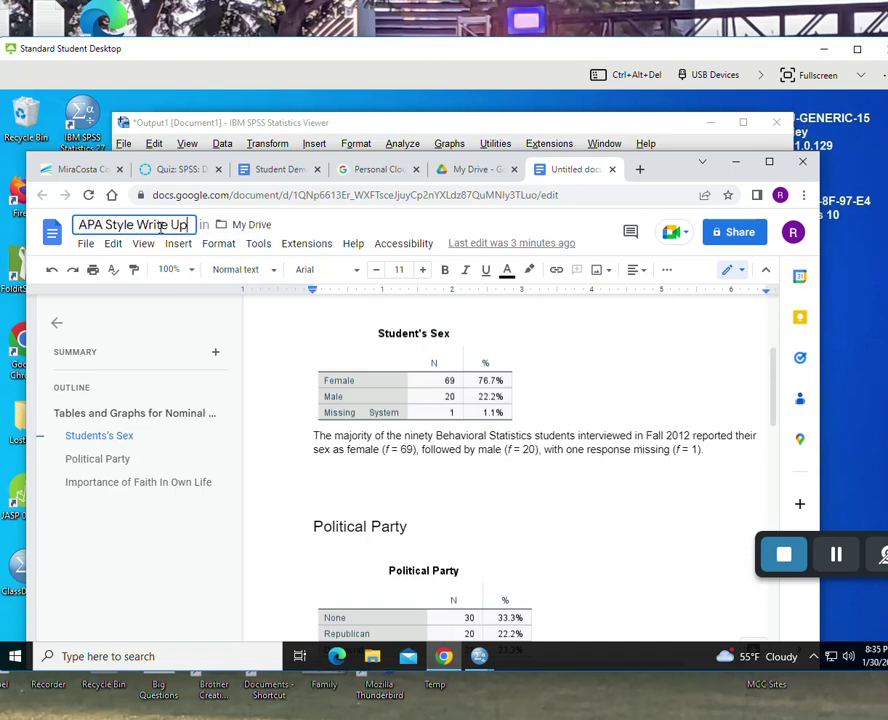
pyautogui.write(' - Nominal a')
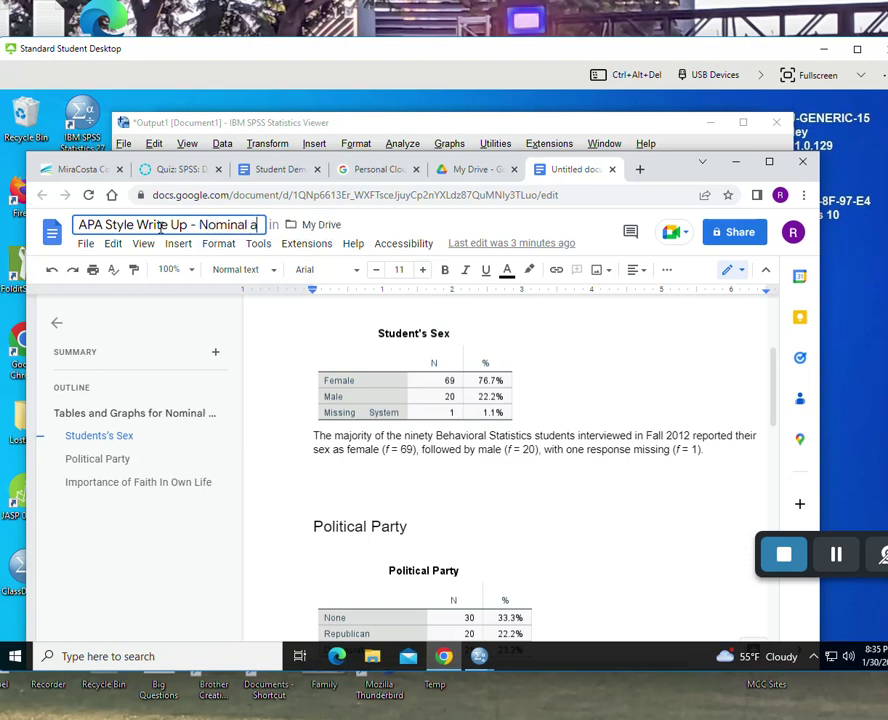
pyautogui.write('nd Ordinal')
pyautogui.press('Return')
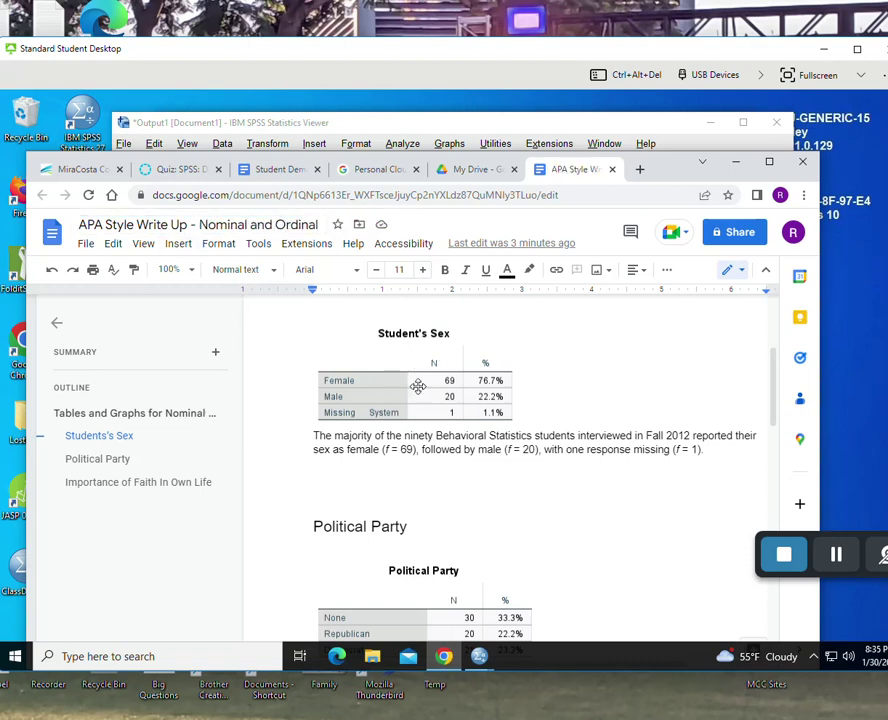
# - Replace the old Student's Sex table image with the updated pasted table
pyautogui.click(418, 384)
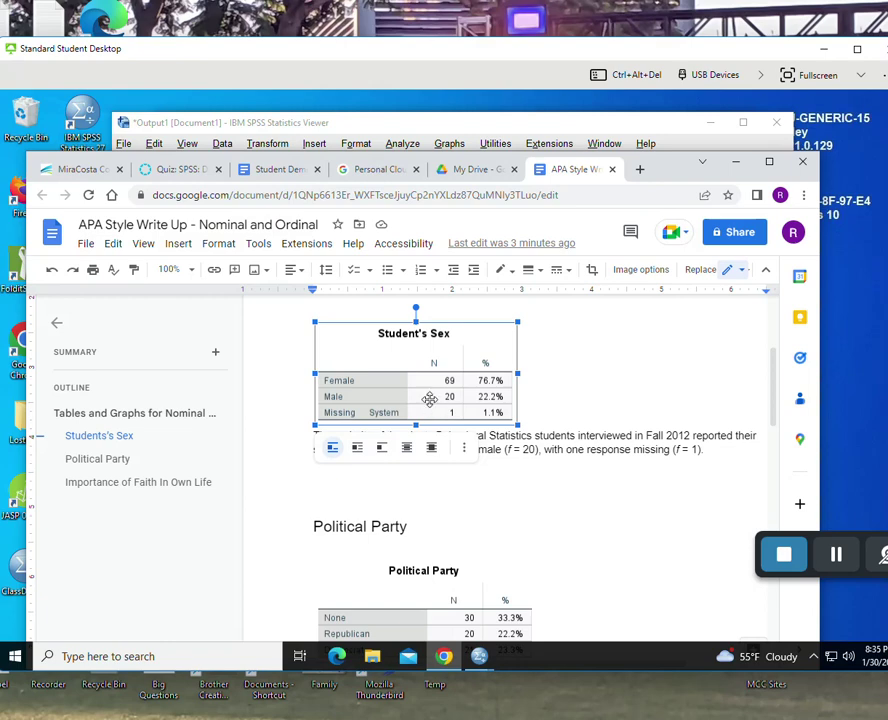
pyautogui.press('Delete')
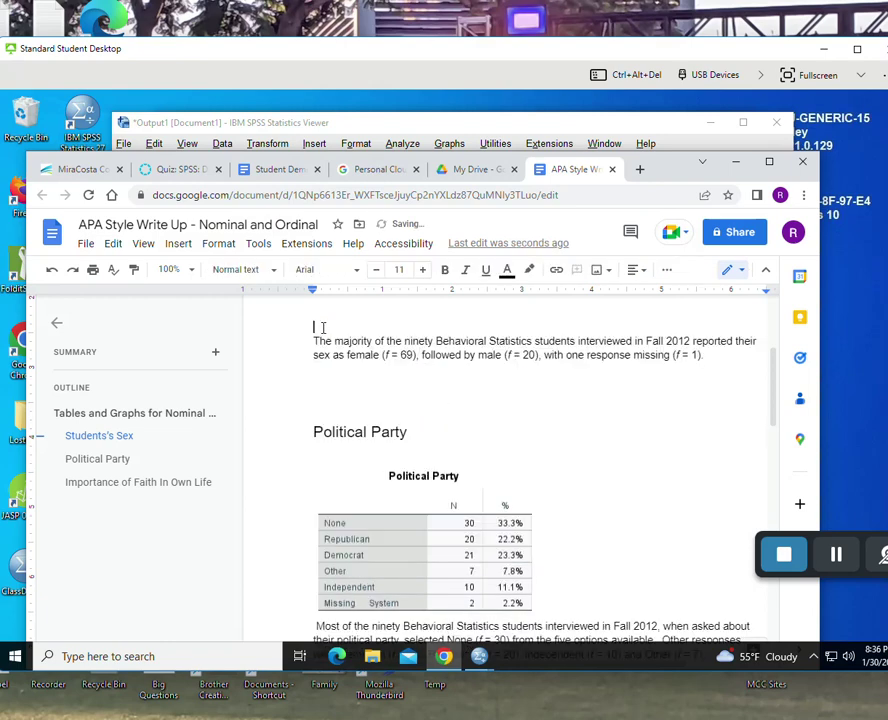
pyautogui.rightClick(322, 327)
pyautogui.click(368, 390)
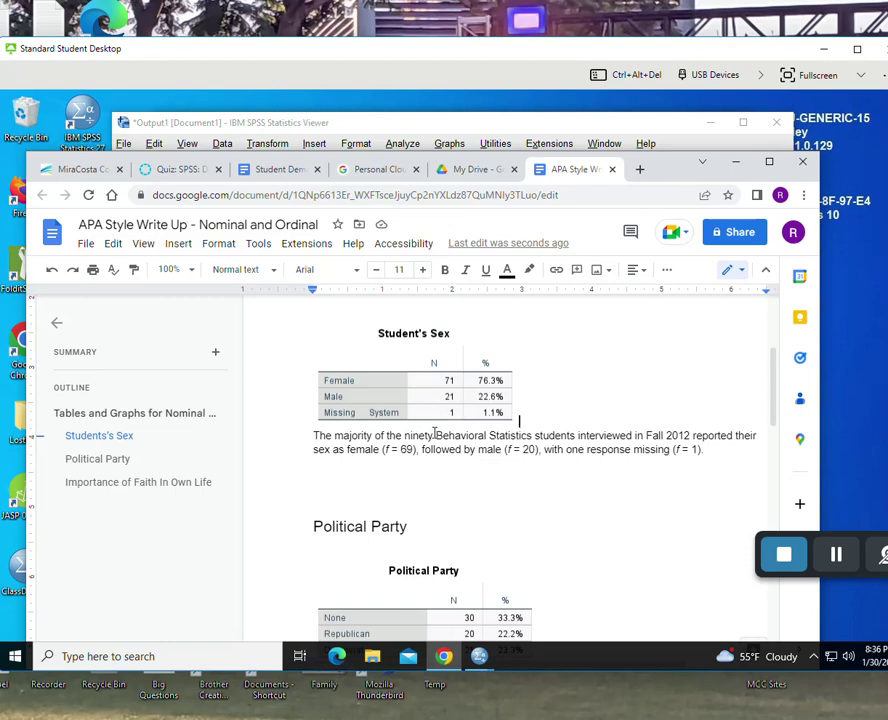
pyautogui.click(848, 569)
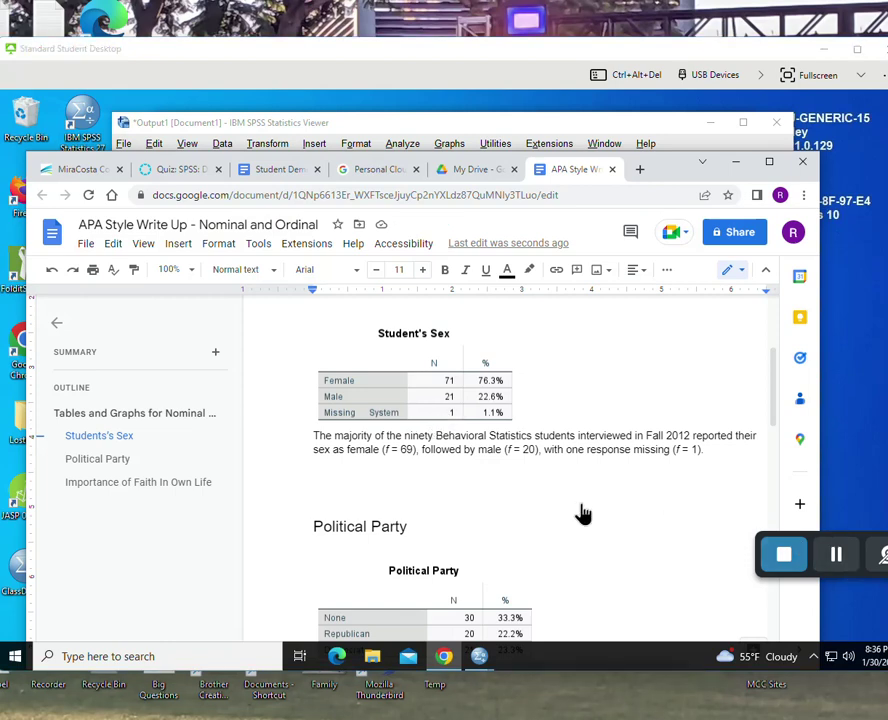
pyautogui.click(519, 421)
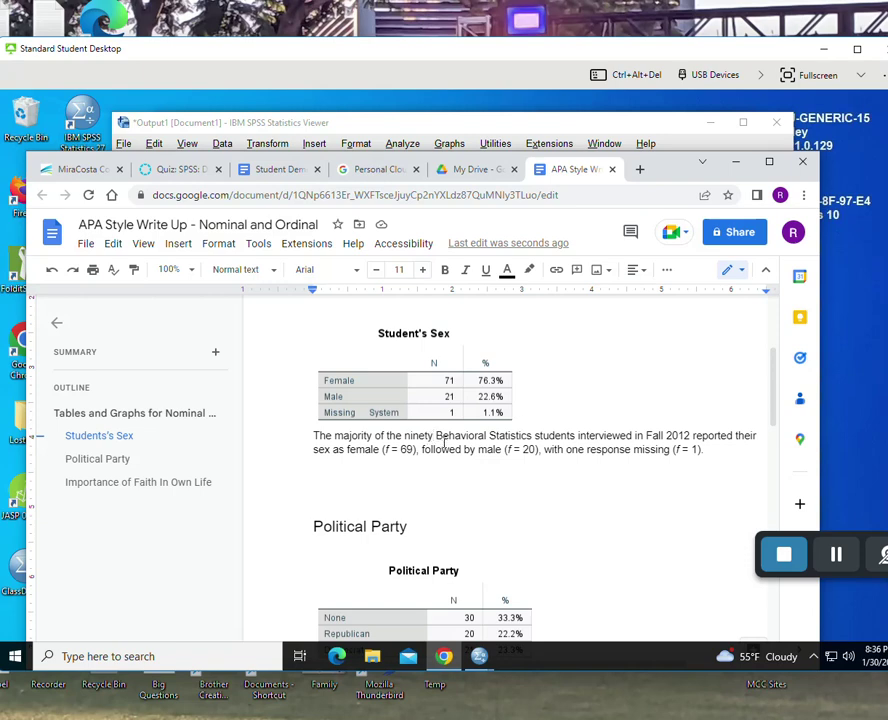
# - Revise the paragraph to 'ninety three' students, female f = 71 and male f = 21
pyautogui.click(443, 441)
pyautogui.write('three')
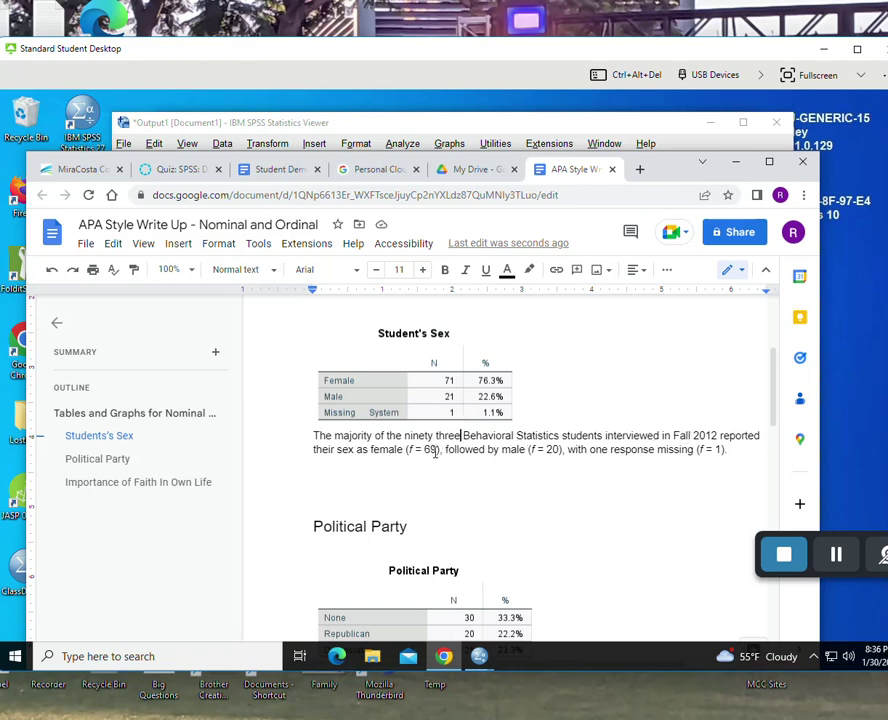
pyautogui.press('BackSpace')
pyautogui.press('BackSpace')
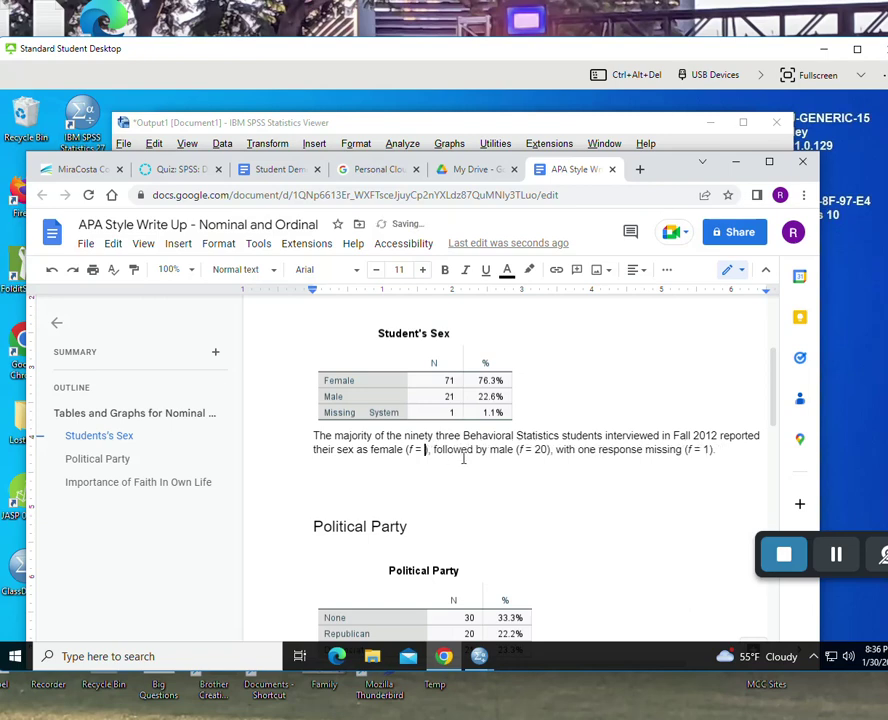
pyautogui.write('71')
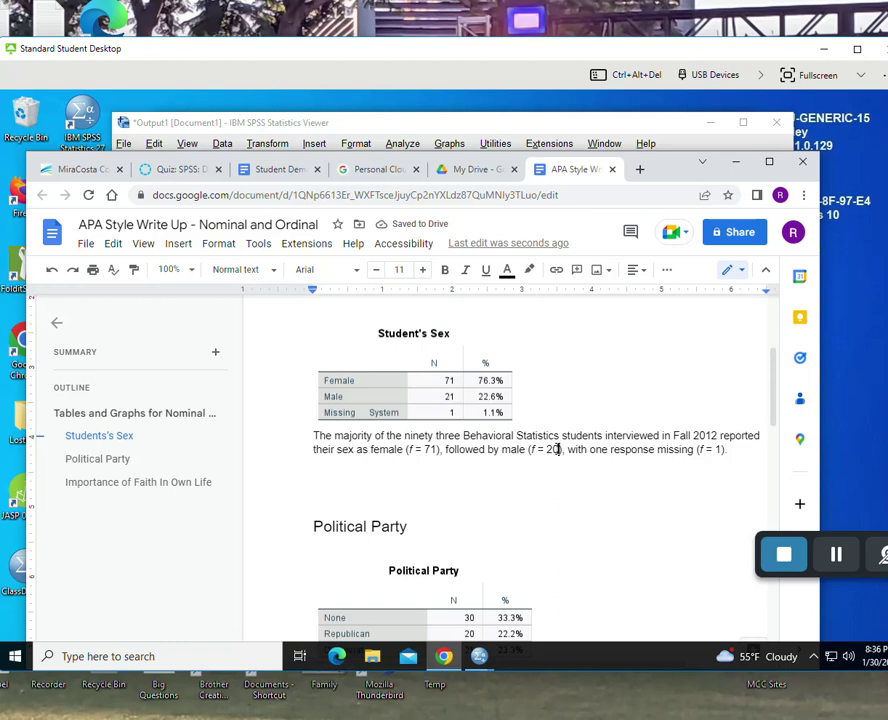
pyautogui.click(557, 449)
pyautogui.press('BackSpace')
pyautogui.write('1')
# - Copy the updated Political Party table from the SPSS Viewer with Edit > Copy
pyautogui.scroll(-1, 572, 426)
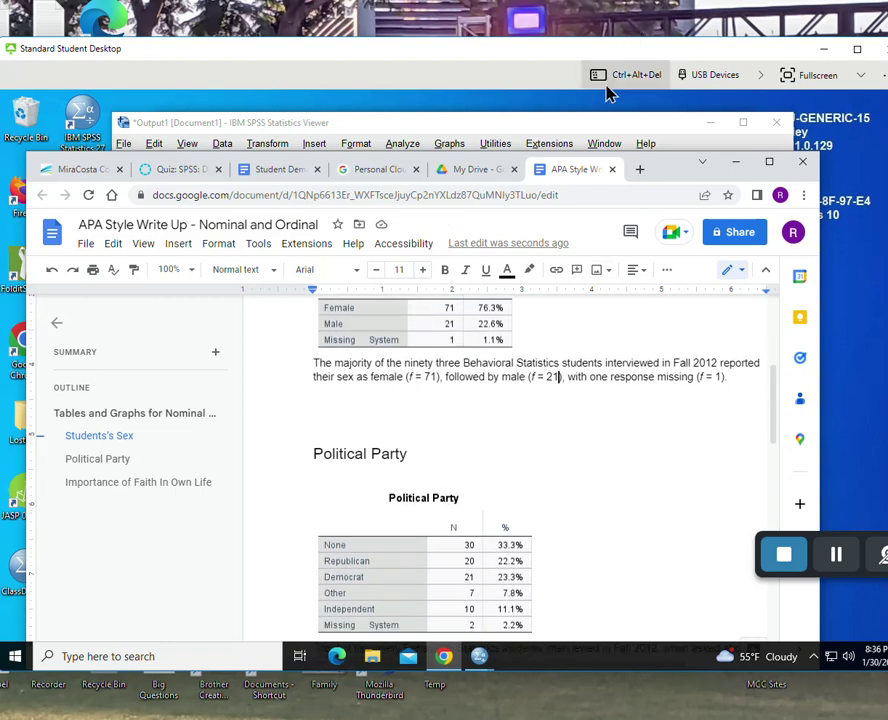
pyautogui.click(601, 125)
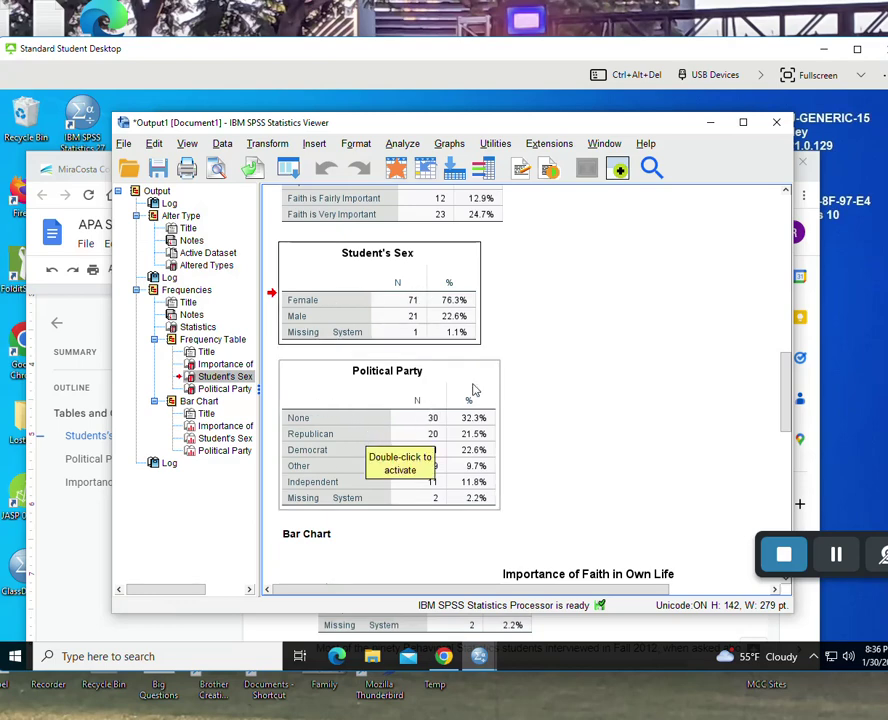
pyautogui.click(471, 390)
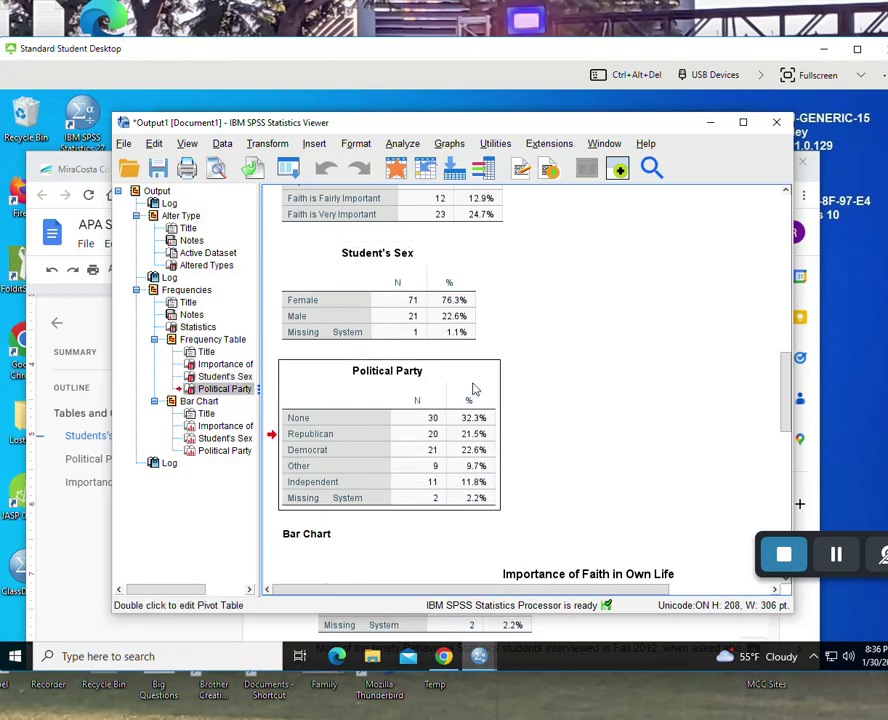
pyautogui.click(154, 143)
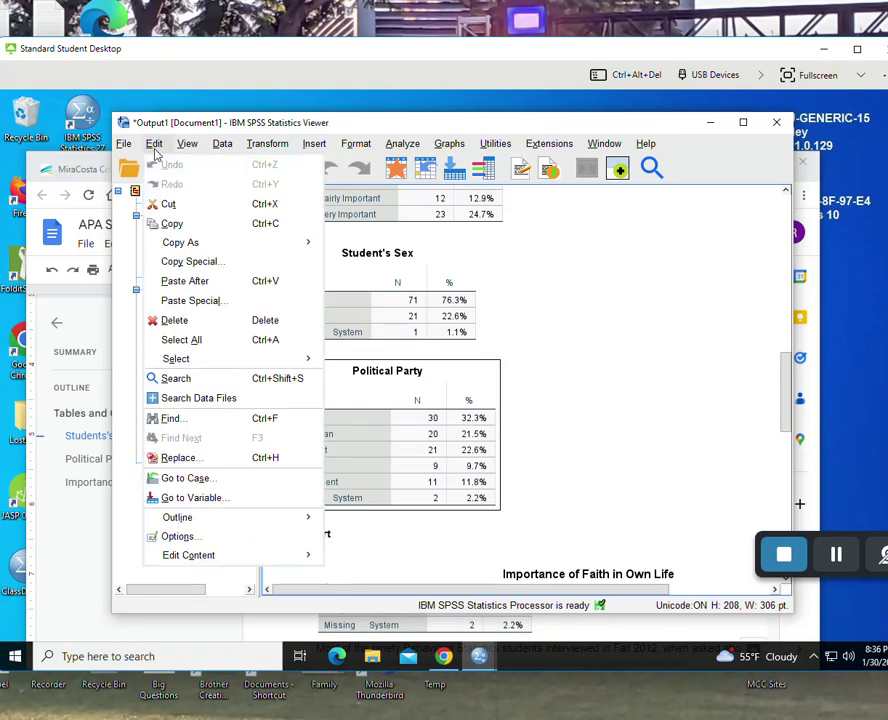
pyautogui.click(172, 223)
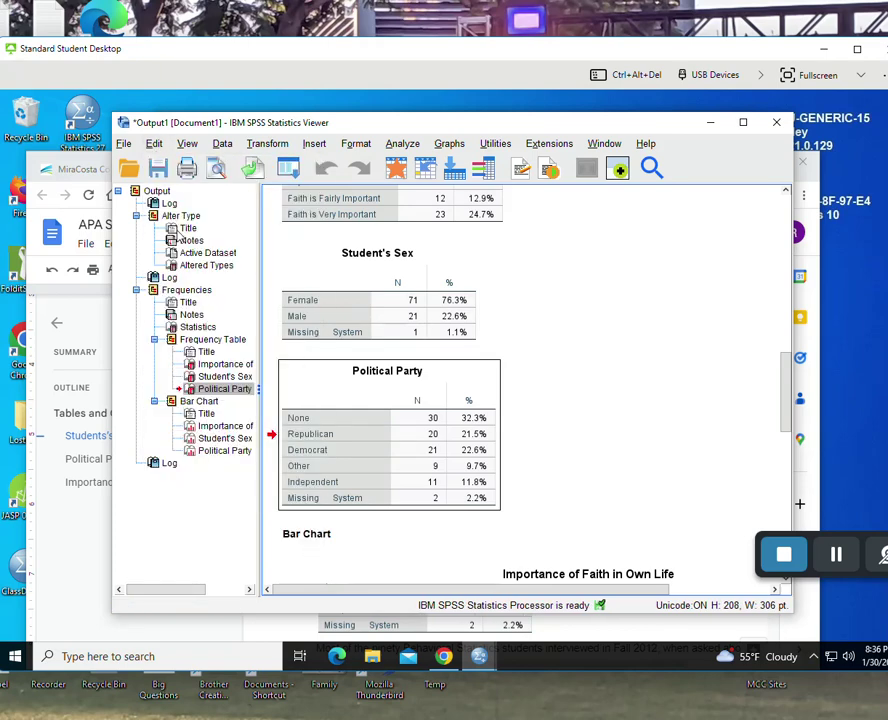
pyautogui.click(84, 568)
# - Replace the old Political Party table image with the updated one via Edit > Paste
pyautogui.scroll(-3, 460, 485)
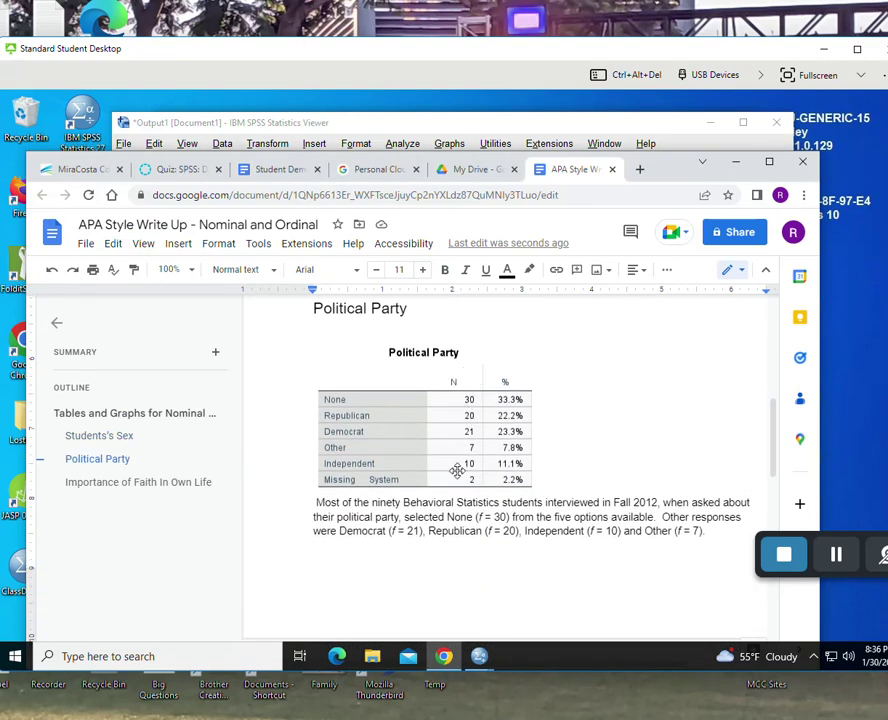
pyautogui.click(429, 427)
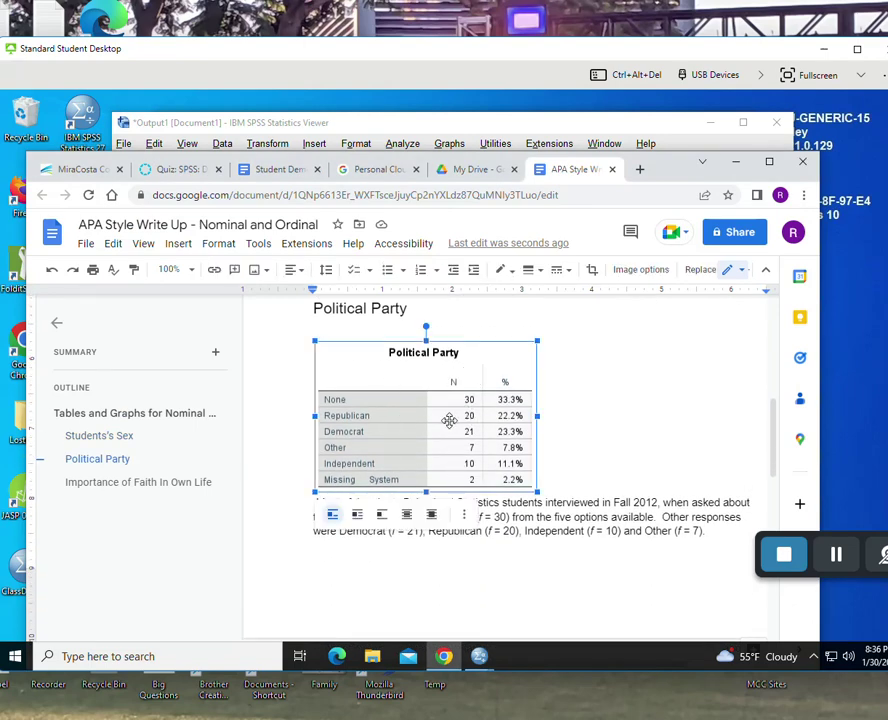
pyautogui.press('Delete')
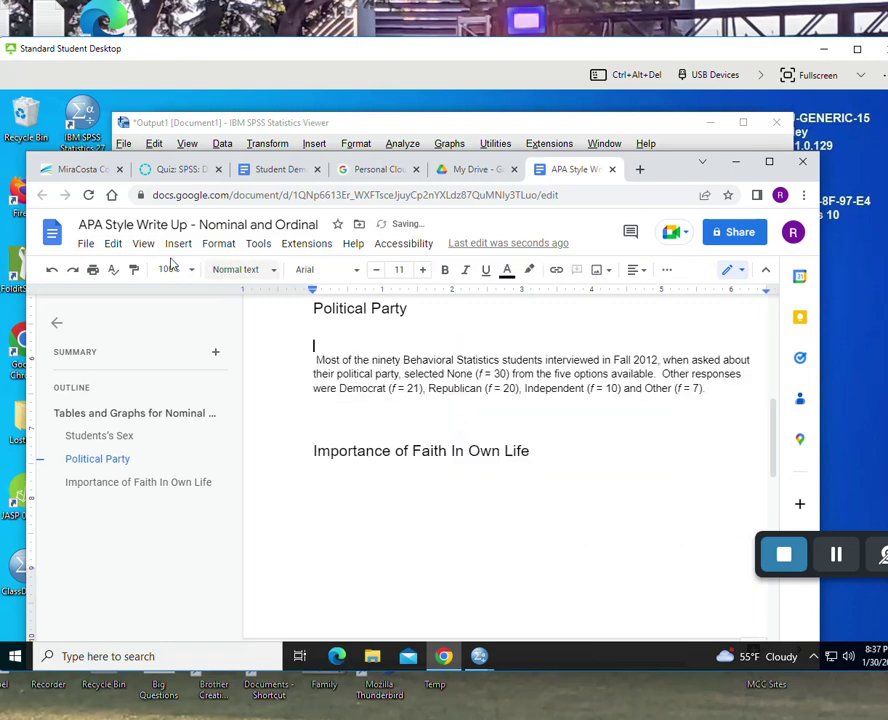
pyautogui.click(115, 248)
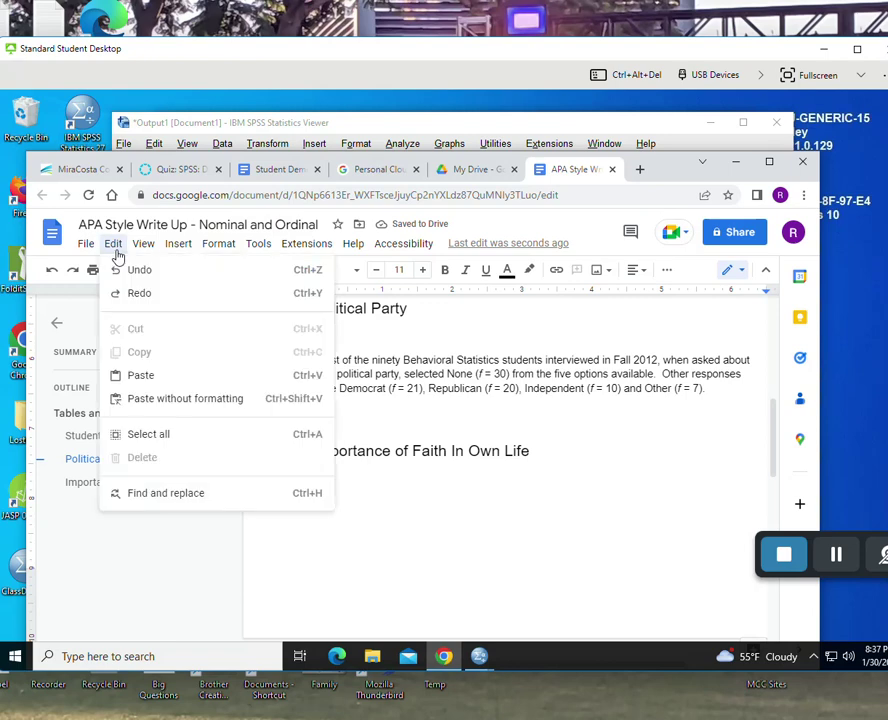
pyautogui.click(141, 376)
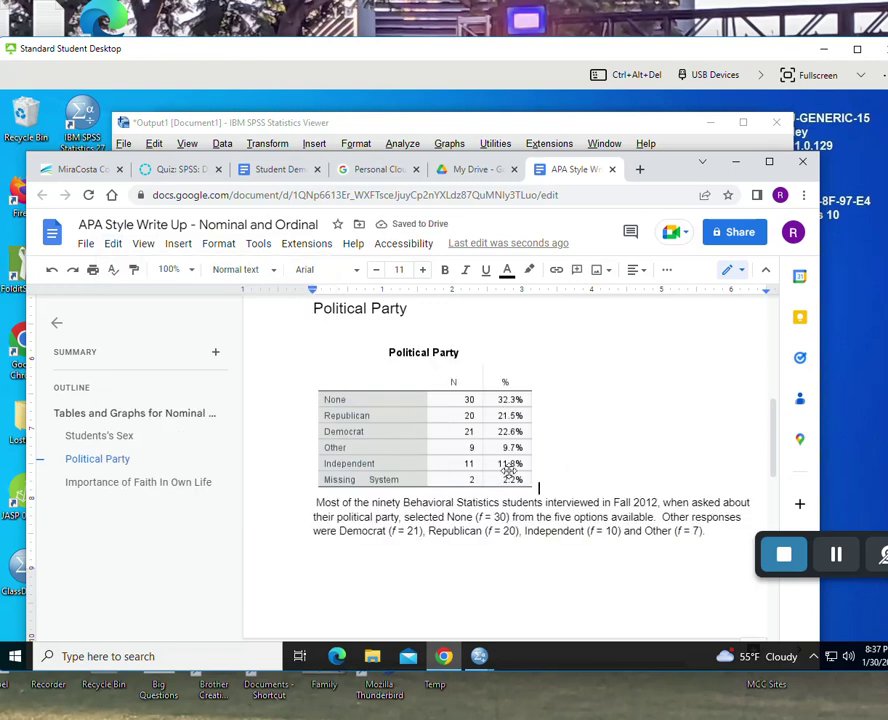
# - Revise the paragraph to ninety three students, Independent f = 11, and a new Other count
pyautogui.scroll(-2, 509, 470)
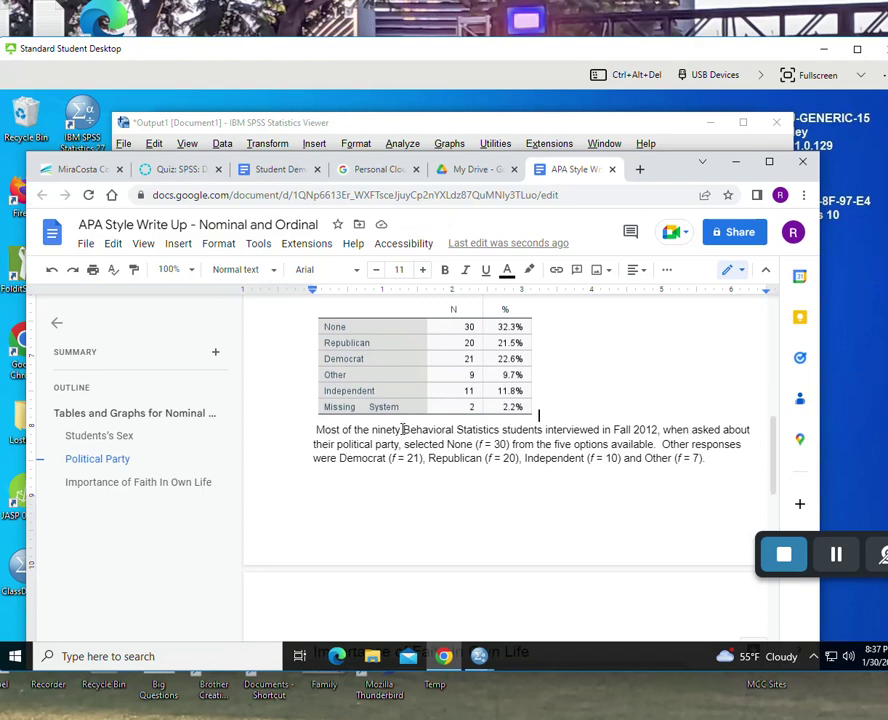
pyautogui.write('three')
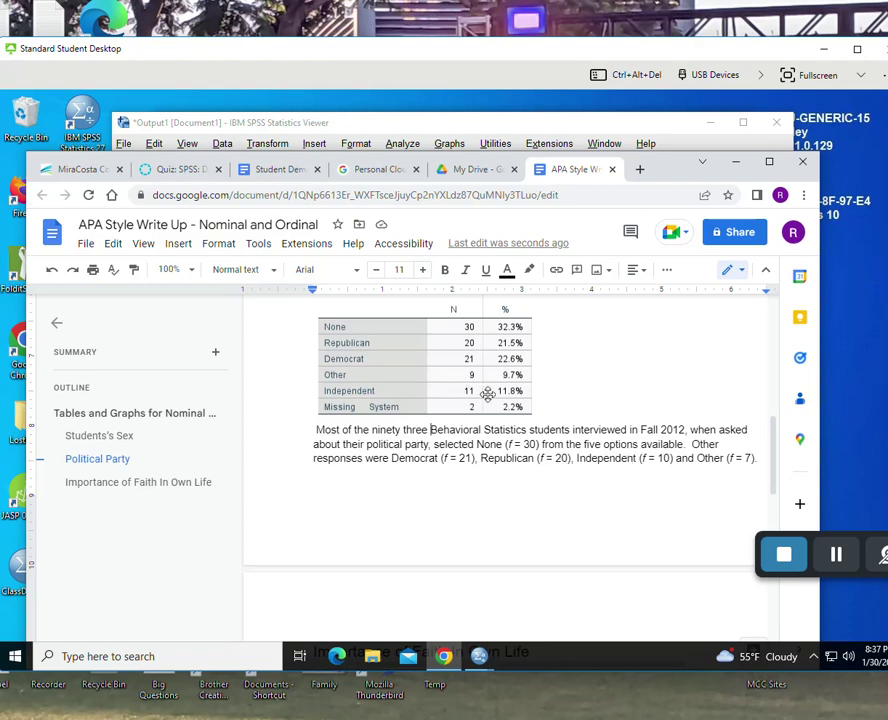
pyautogui.click(664, 458)
pyautogui.press('Delete')
pyautogui.write('1')
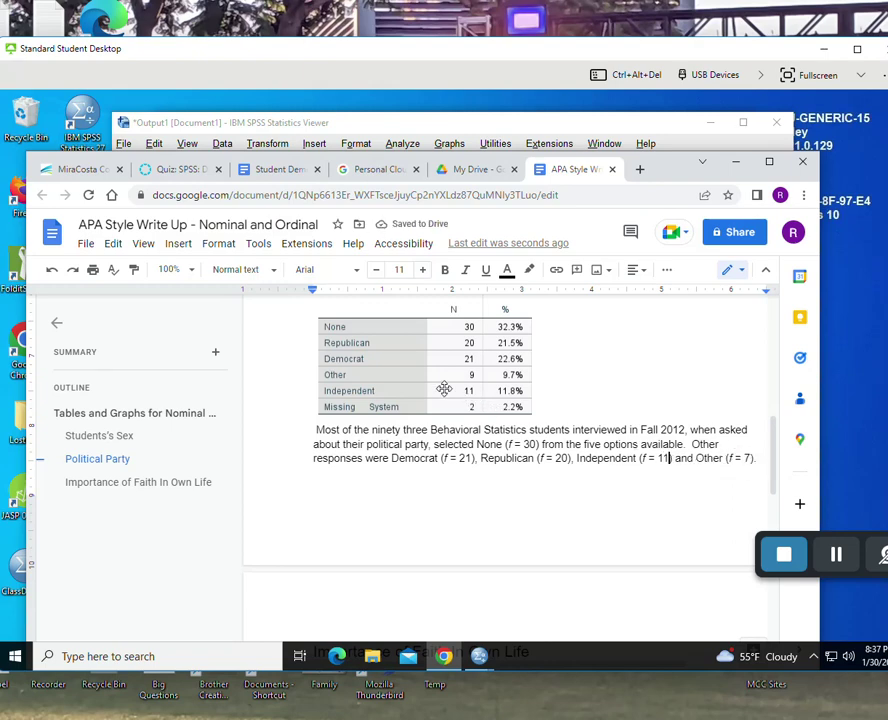
pyautogui.click(741, 458)
pyautogui.press('Delete')
pyautogui.press('Delete')
pyautogui.press('Delete')
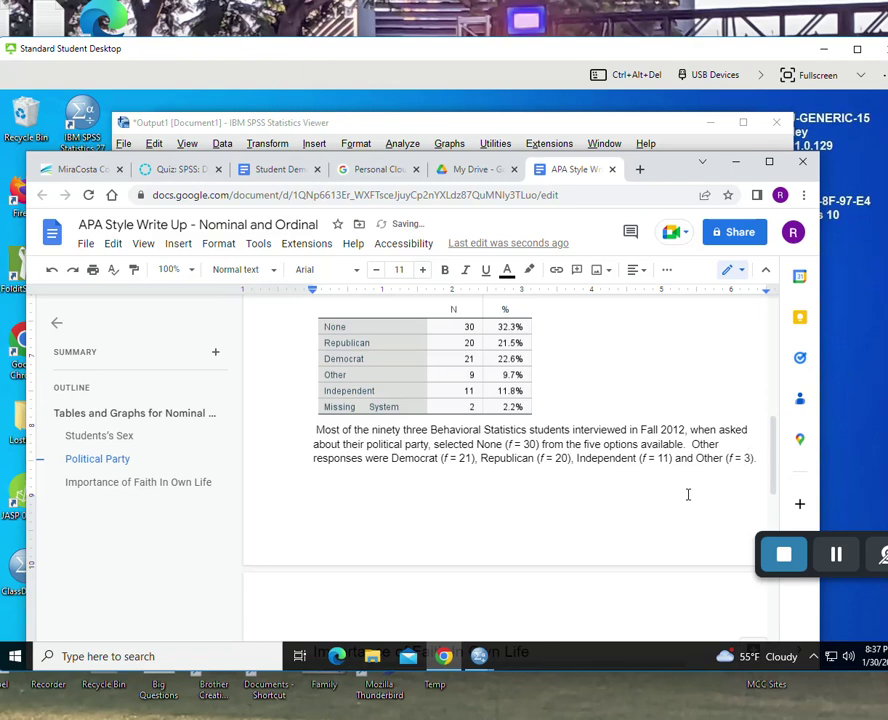
pyautogui.write('3).')
pyautogui.scroll(-5, 606, 500)
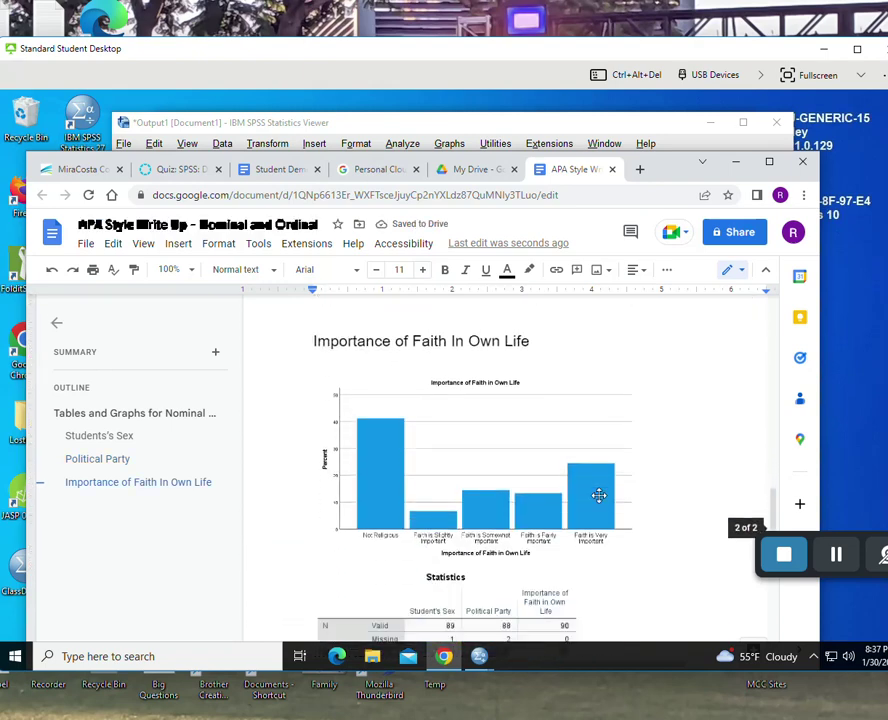
pyautogui.scroll(1, 598, 495)
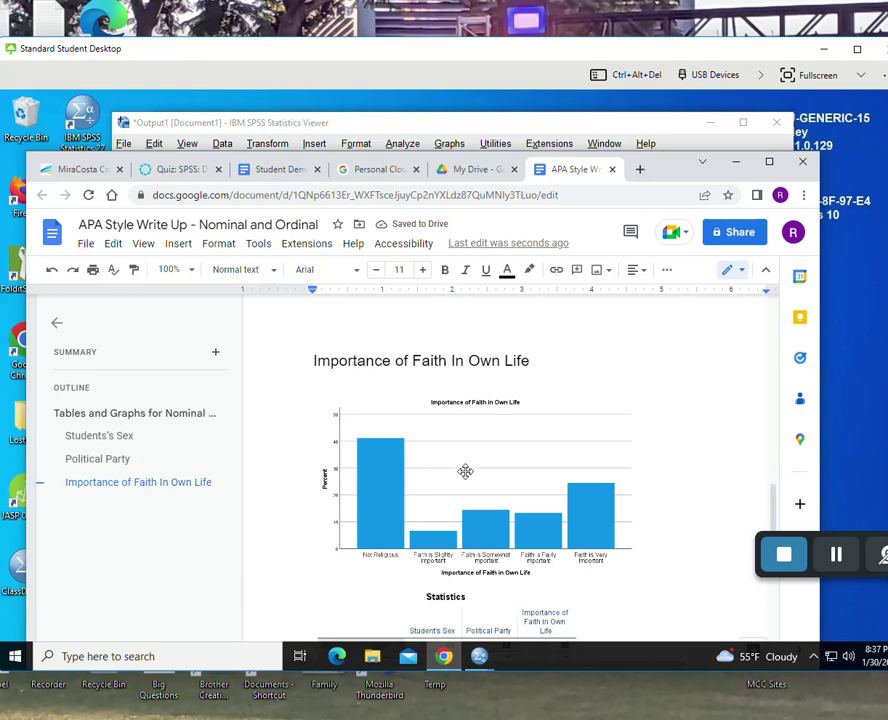
pyautogui.click(575, 127)
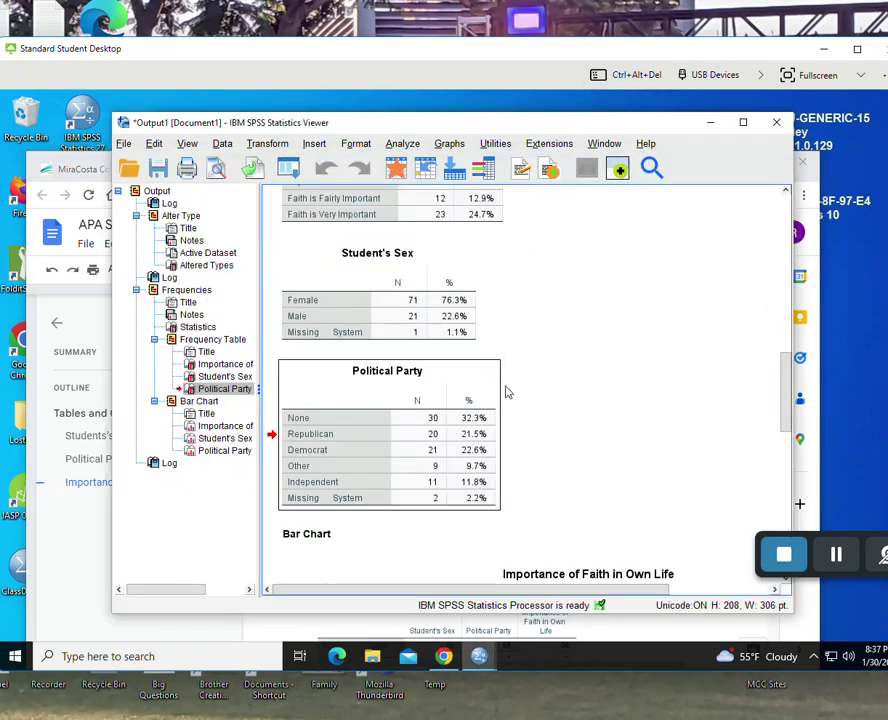
pyautogui.scroll(-5, 505, 390)
pyautogui.scroll(-3, 506, 392)
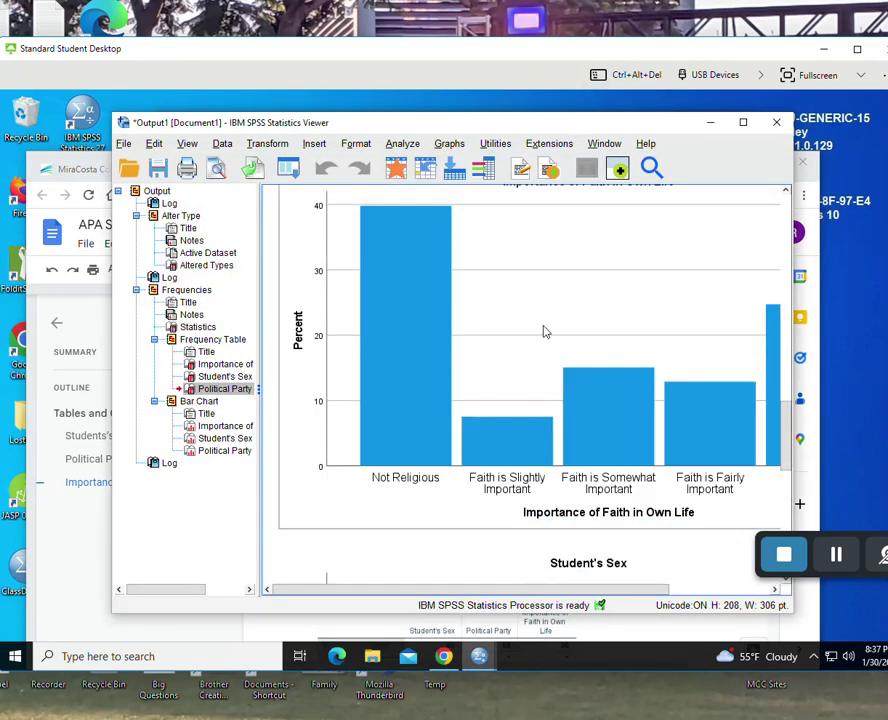
pyautogui.click(508, 323)
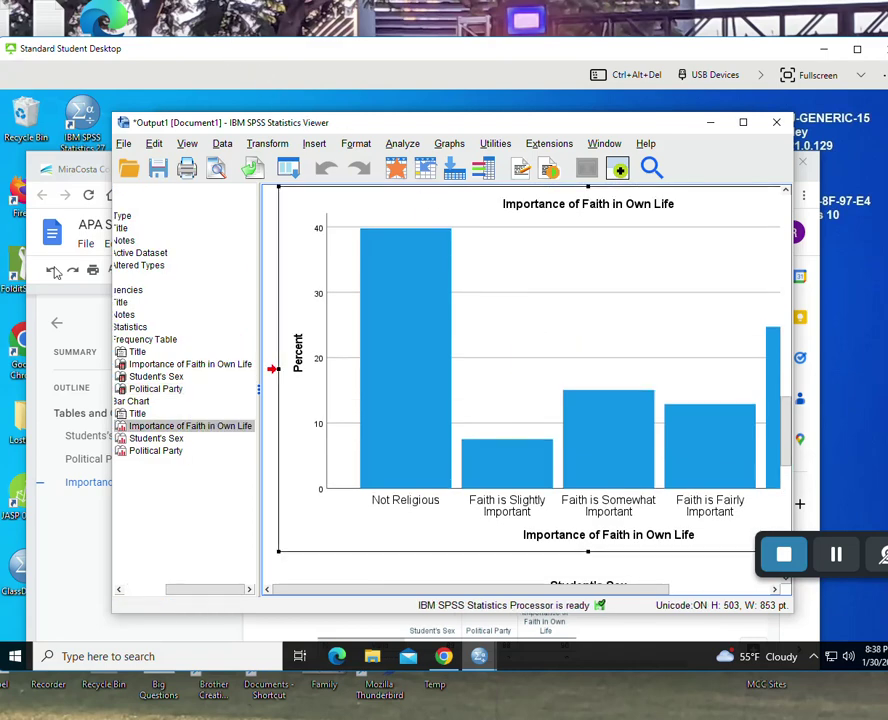
pyautogui.click(56, 573)
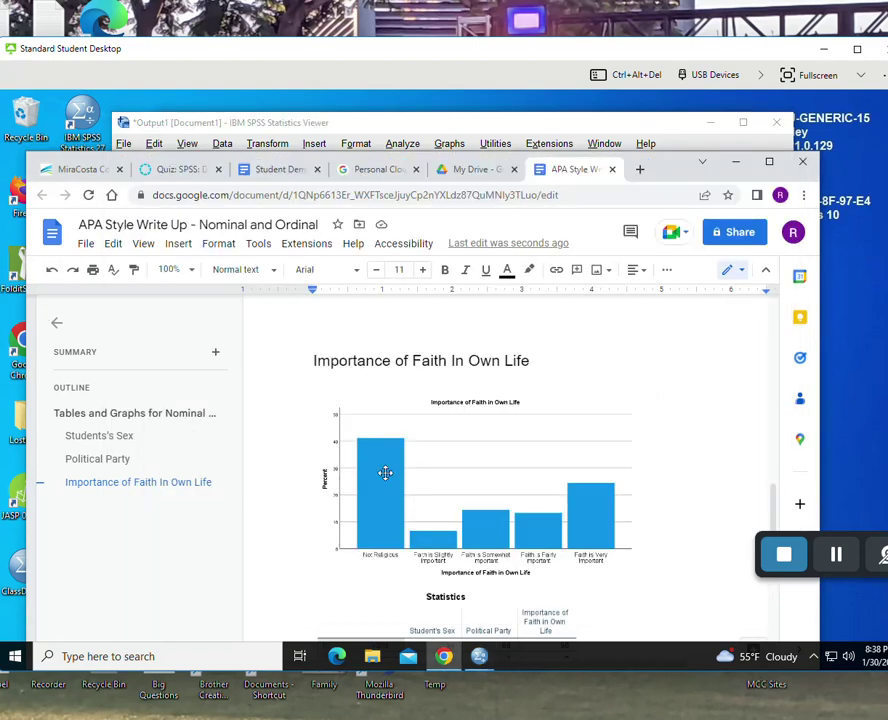
pyautogui.click(477, 466)
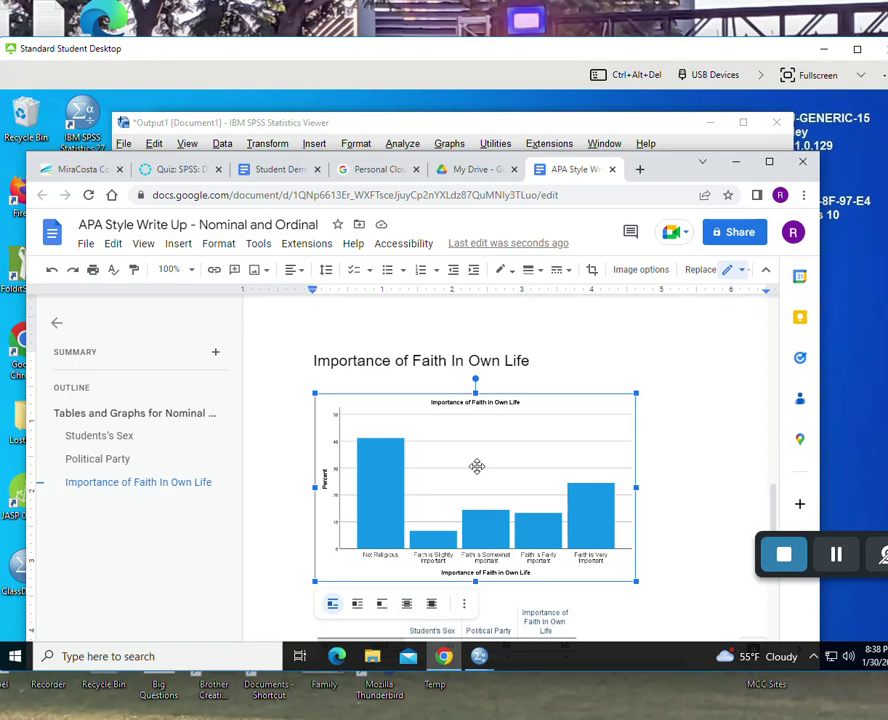
pyautogui.press('Delete')
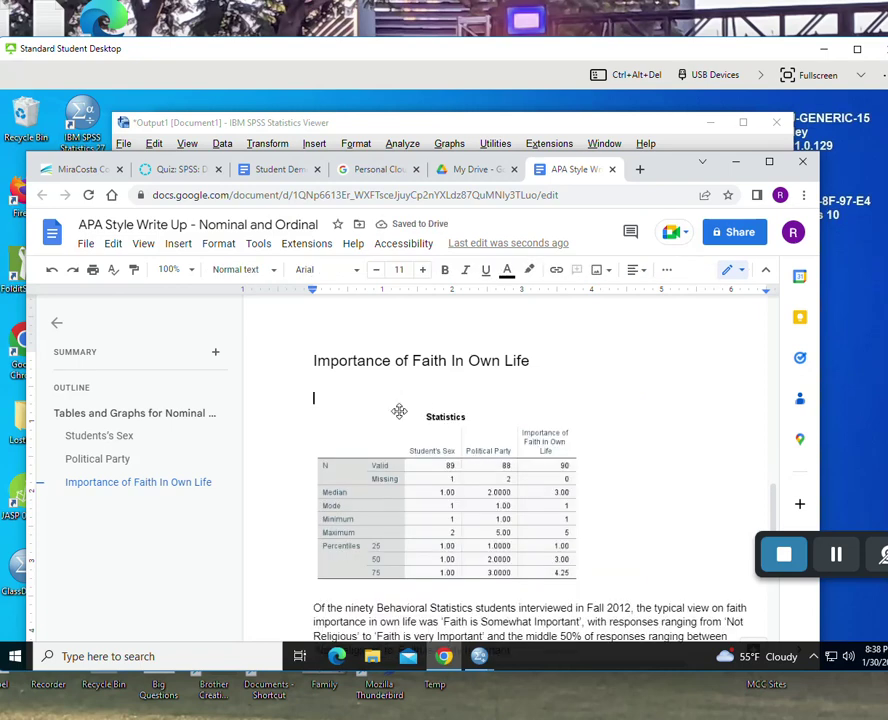
pyautogui.hotkey('ctrl', 'z')
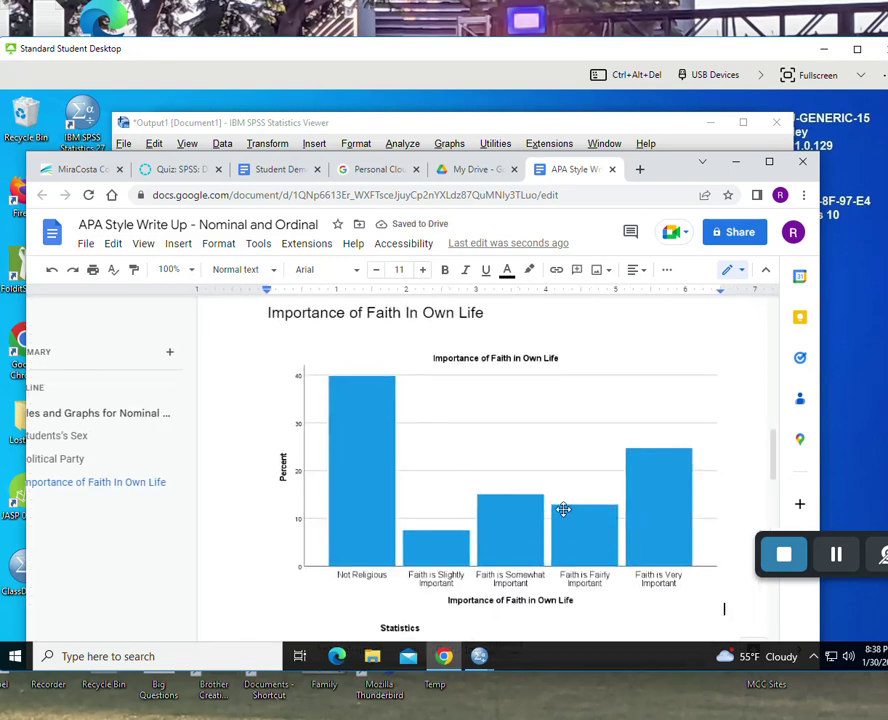
pyautogui.scroll(-2, 563, 510)
pyautogui.scroll(2, 525, 378)
pyautogui.scroll(1, 380, 486)
pyautogui.scroll(-4, 446, 498)
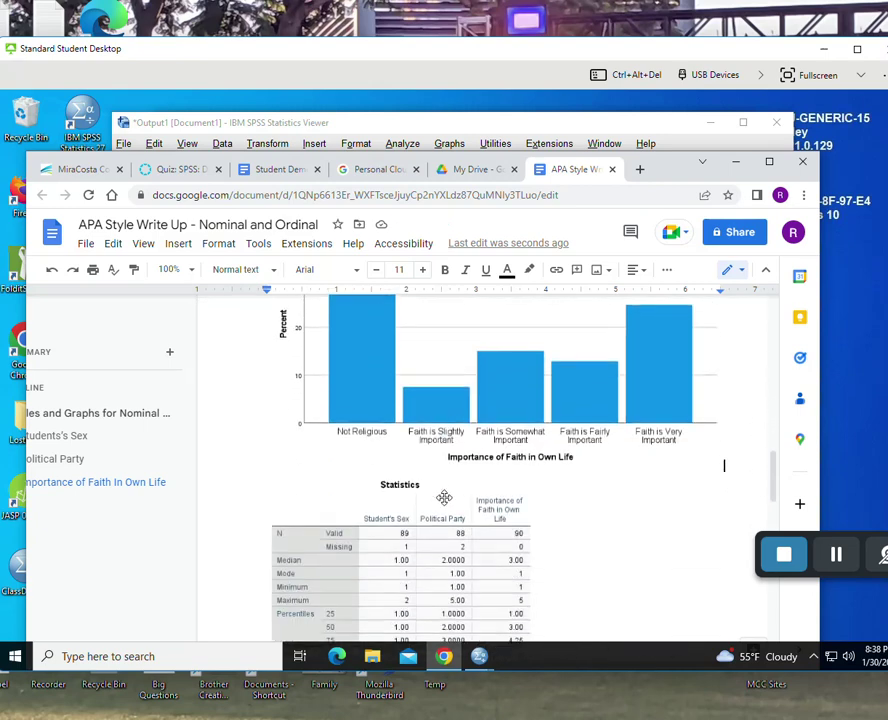
pyautogui.scroll(-2, 444, 497)
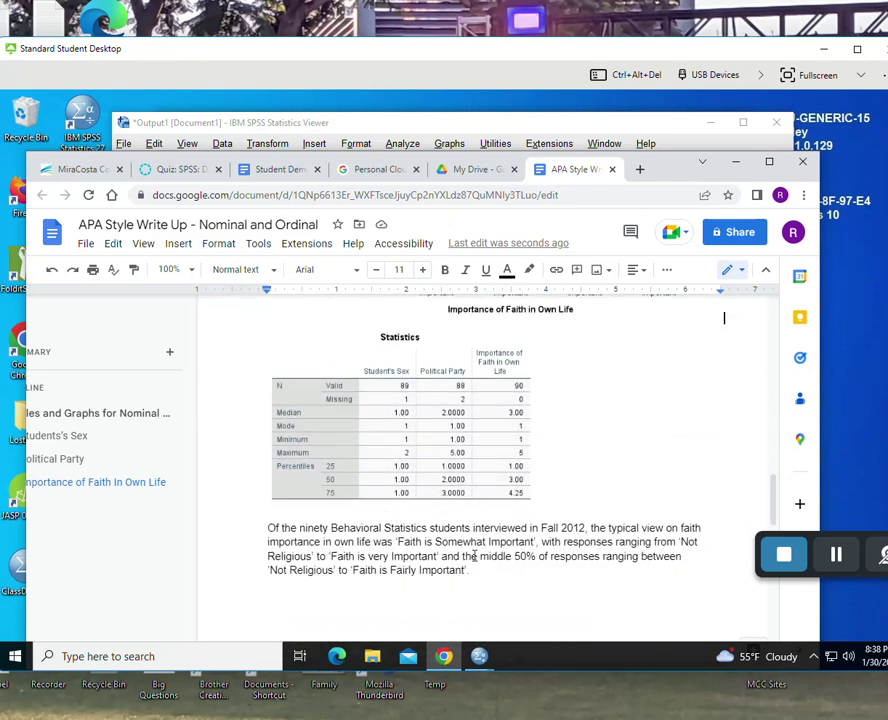
pyautogui.scroll(5, 474, 555)
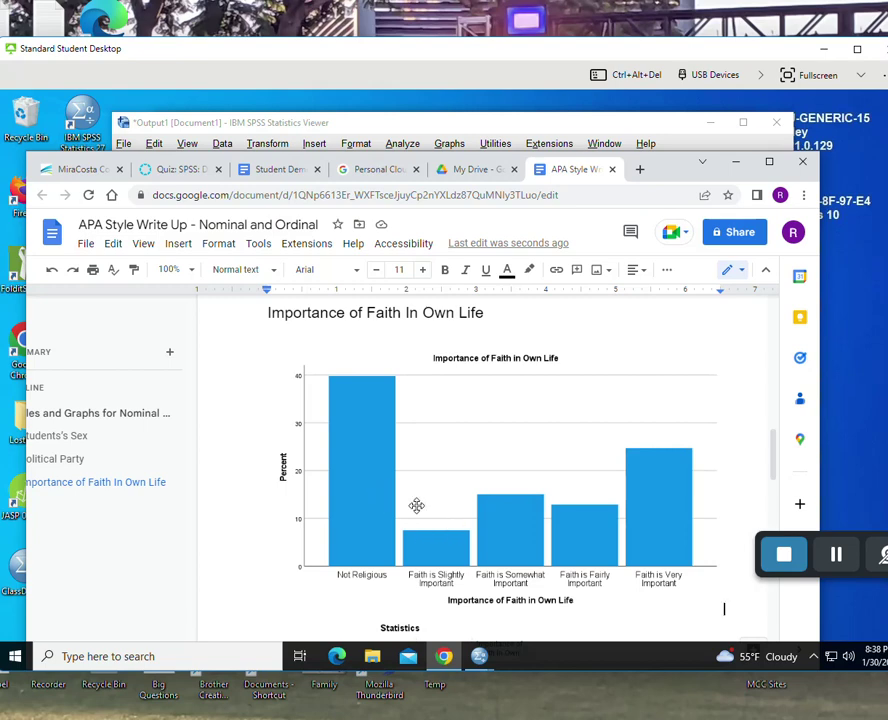
pyautogui.scroll(-5, 519, 508)
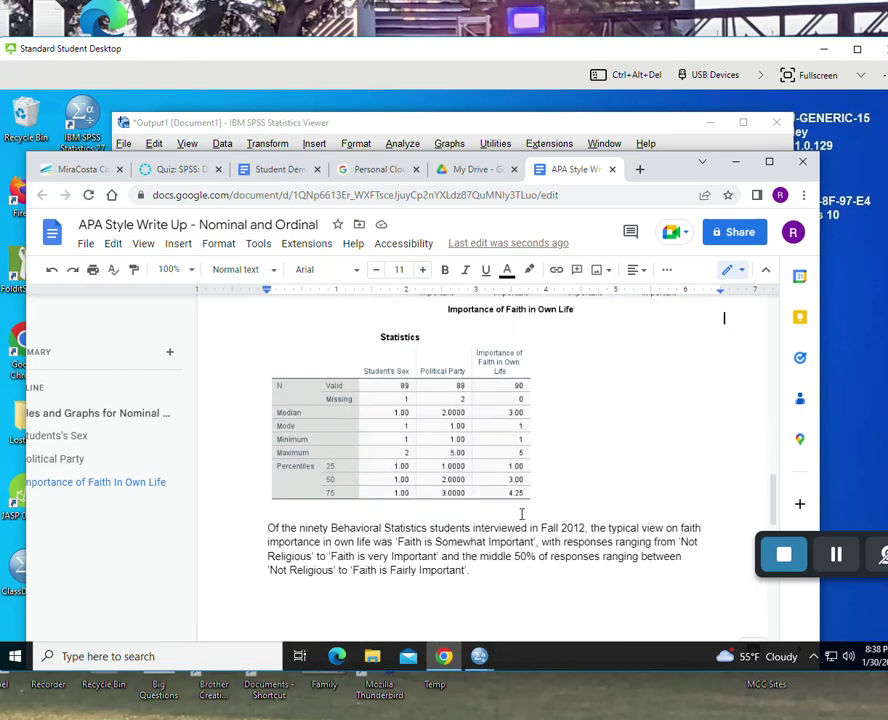
pyautogui.scroll(2, 476, 497)
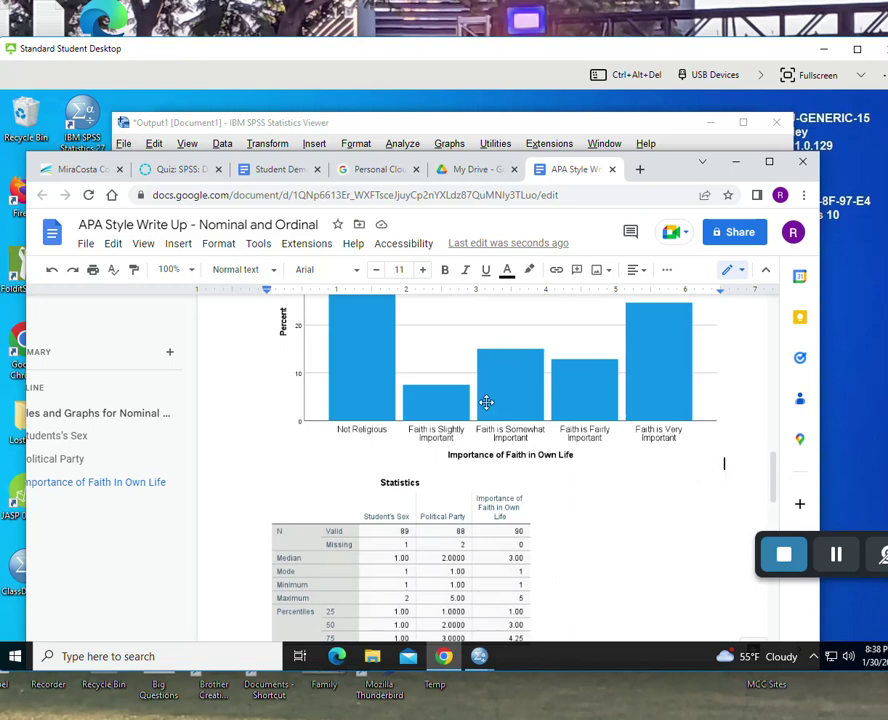
pyautogui.scroll(-1, 579, 457)
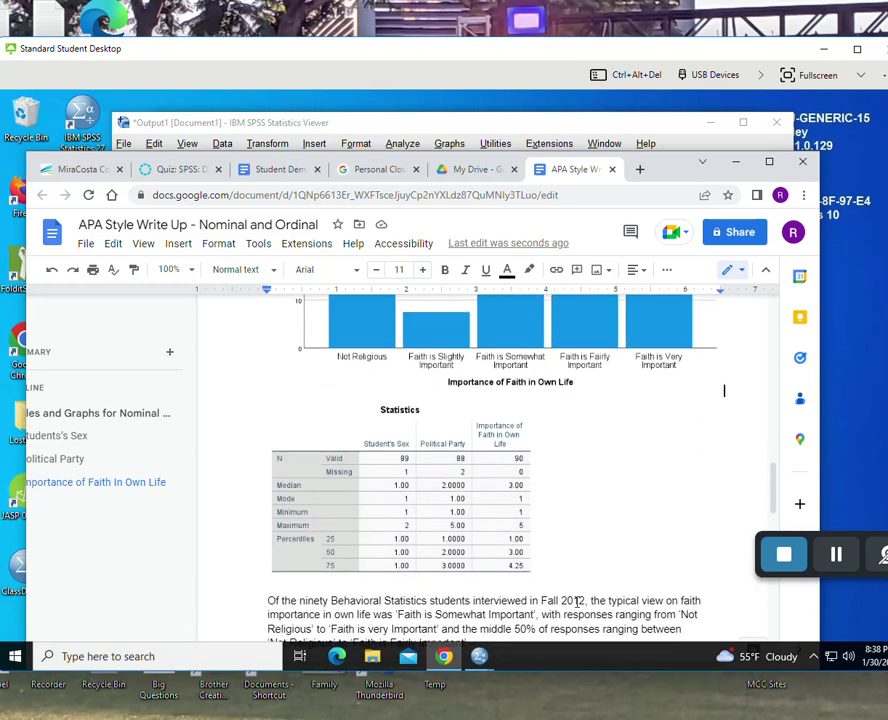
pyautogui.scroll(-1, 577, 601)
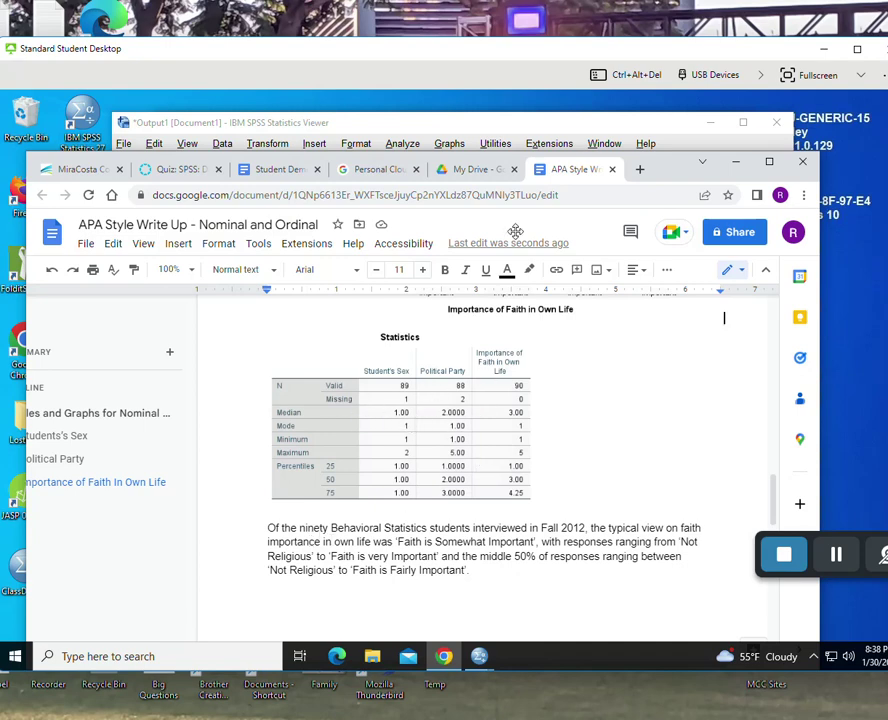
# - Select the updated Statistics table showing 93 valid faith responses in the SPSS output
pyautogui.click(505, 131)
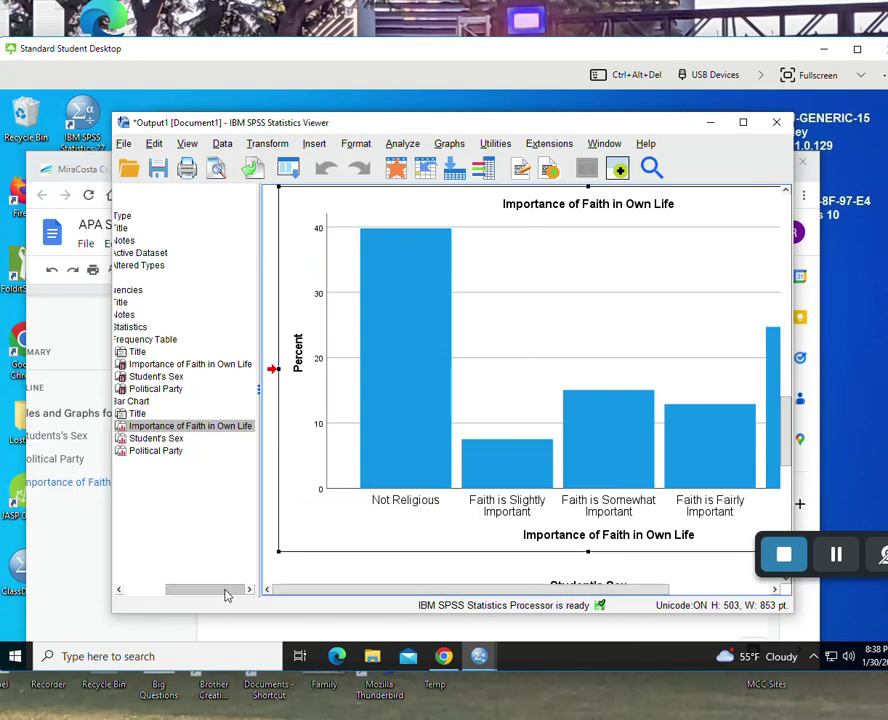
pyautogui.moveTo(226, 589); pyautogui.dragTo(190, 589)
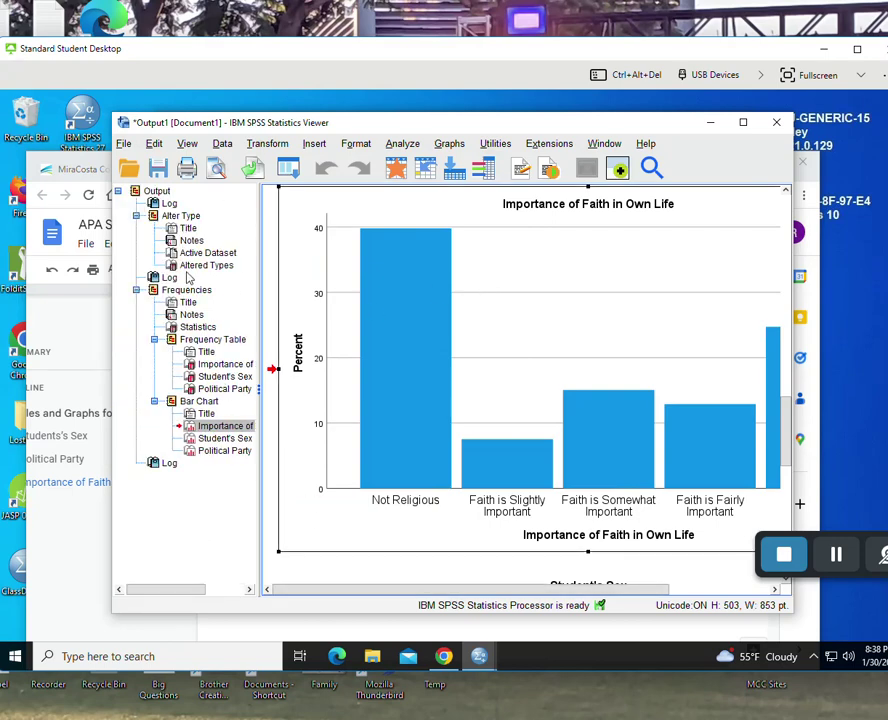
pyautogui.click(197, 327)
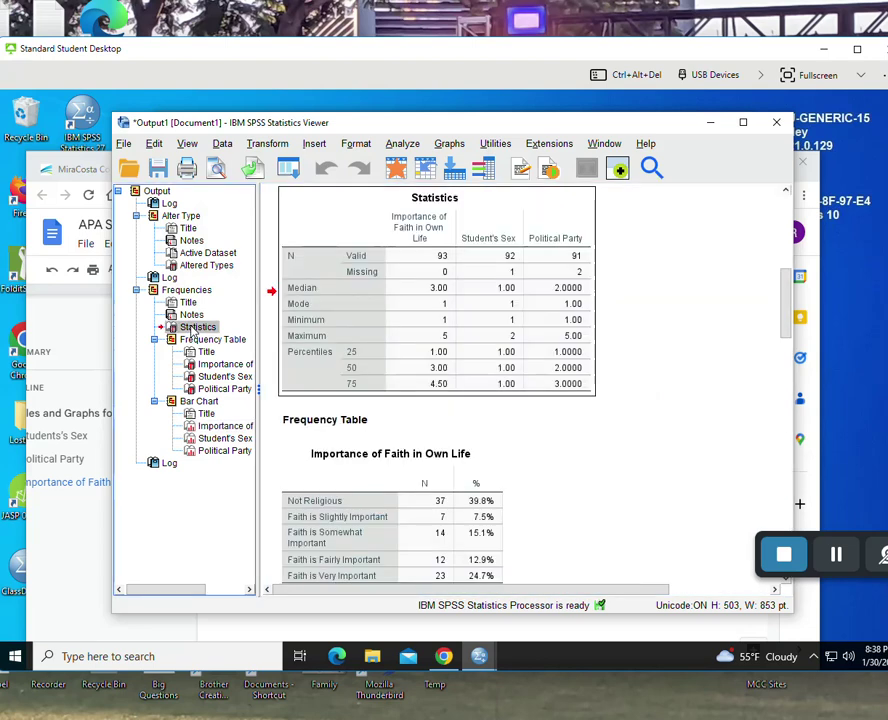
pyautogui.click(466, 281)
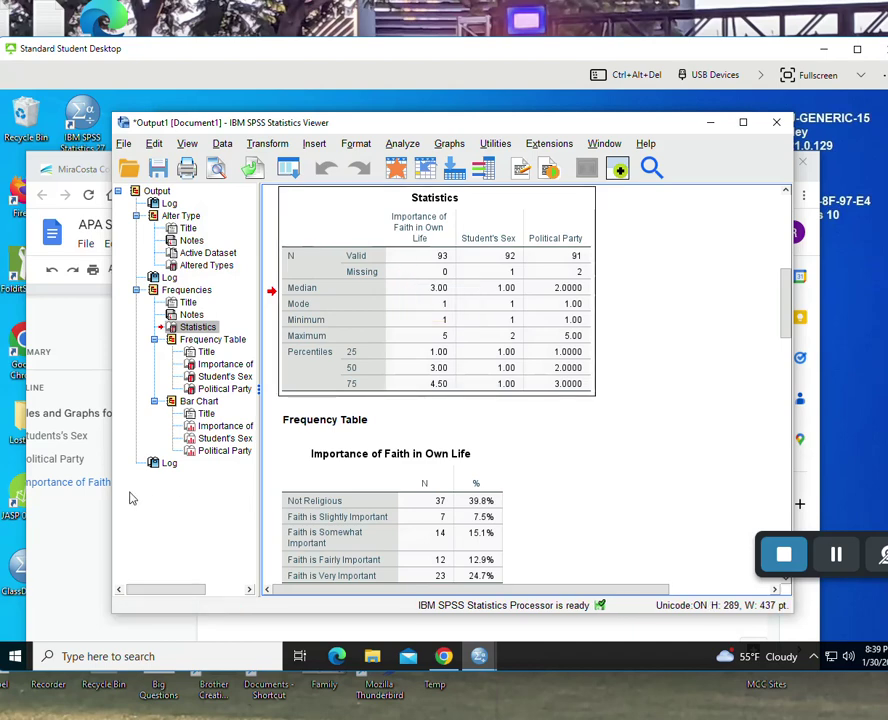
# - Replace the outdated Statistics table image in the Google Doc with the updated one
pyautogui.click(57, 591)
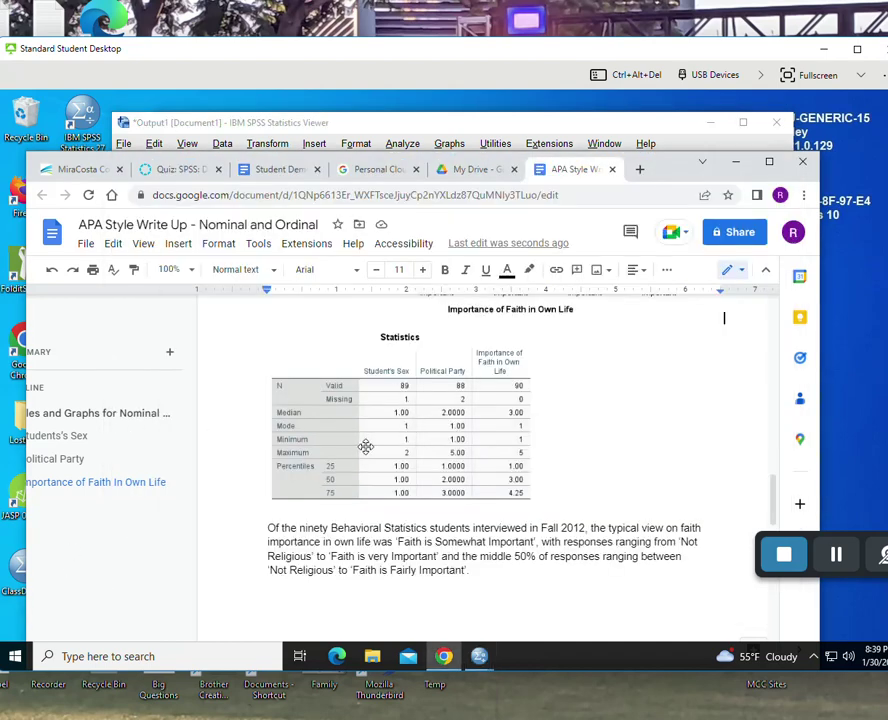
pyautogui.click(399, 431)
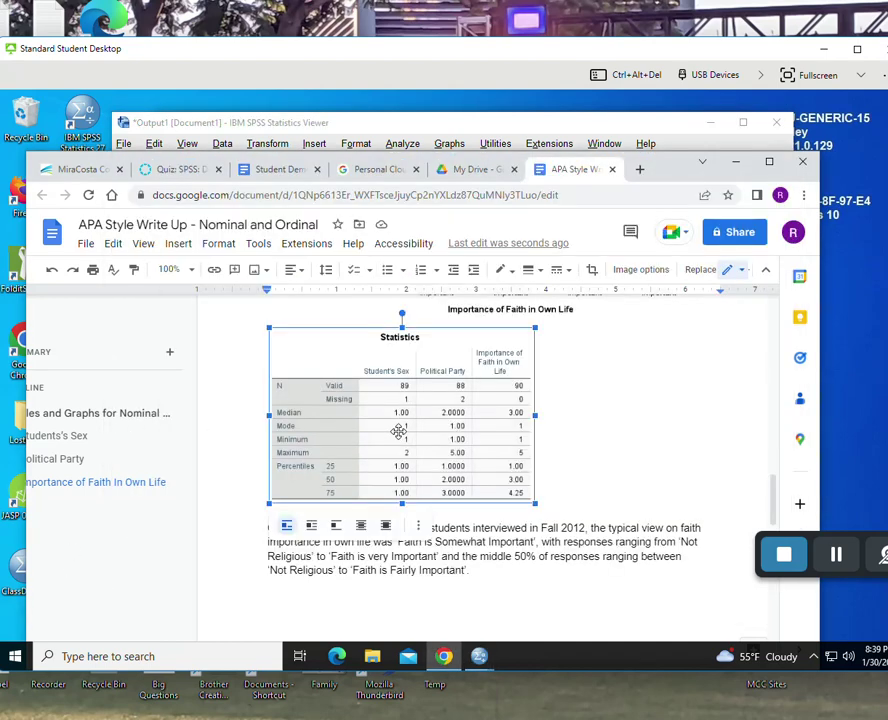
pyautogui.press('Delete')
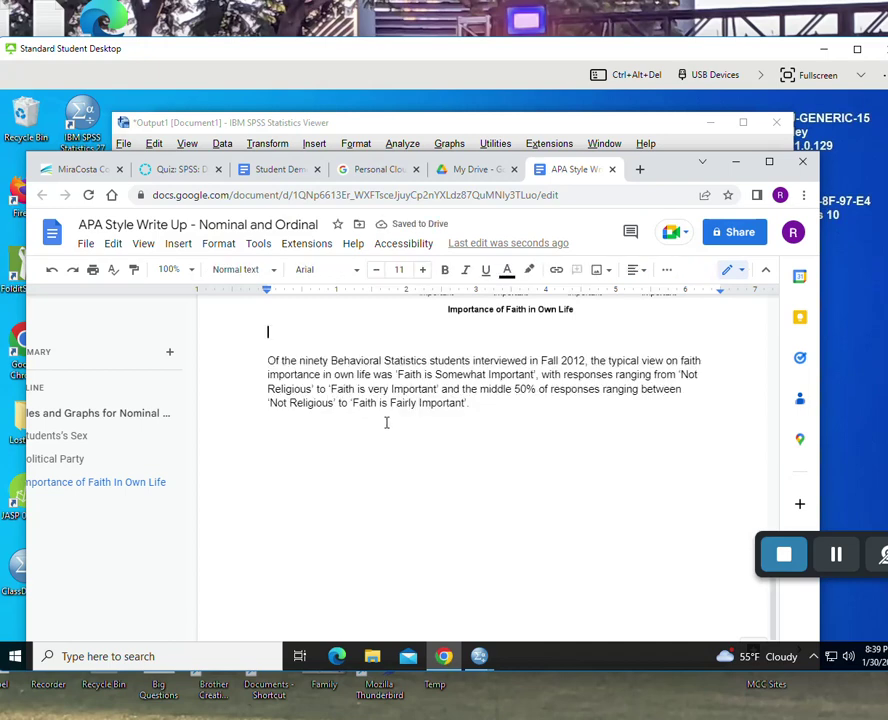
pyautogui.hotkey('ctrl', 'v')
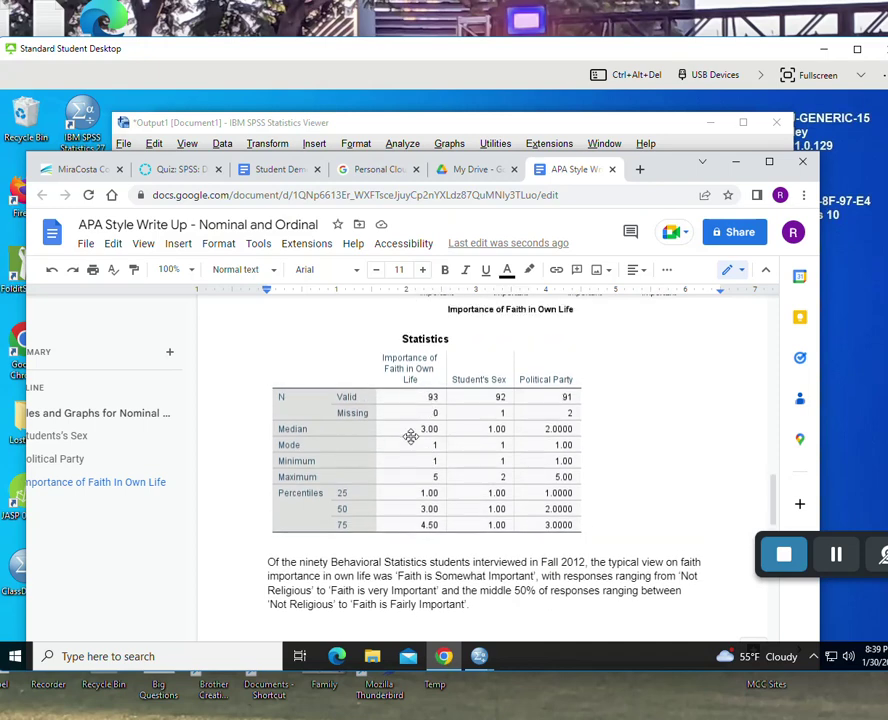
# - Insert 'three' so the paragraph reads 'Of the ninety three Behavioral Statistics students'
pyautogui.scroll(-3, 430, 412)
pyautogui.scroll(3, 411, 420)
pyautogui.click(331, 562)
pyautogui.write('three')
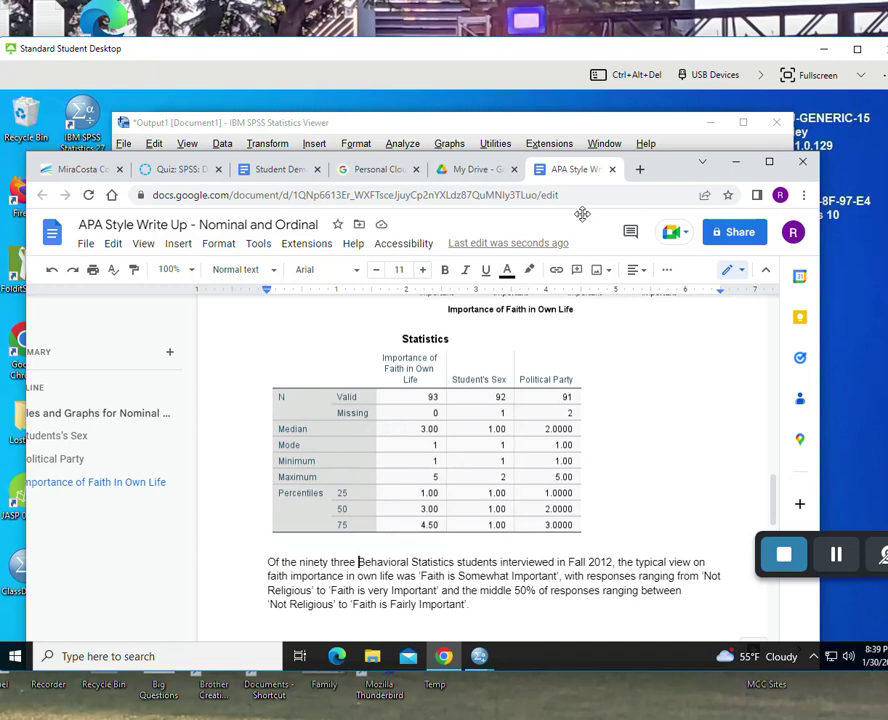
# - Check the FaithImportance value labels in Variable View and close them without changes
pyautogui.click(558, 129)
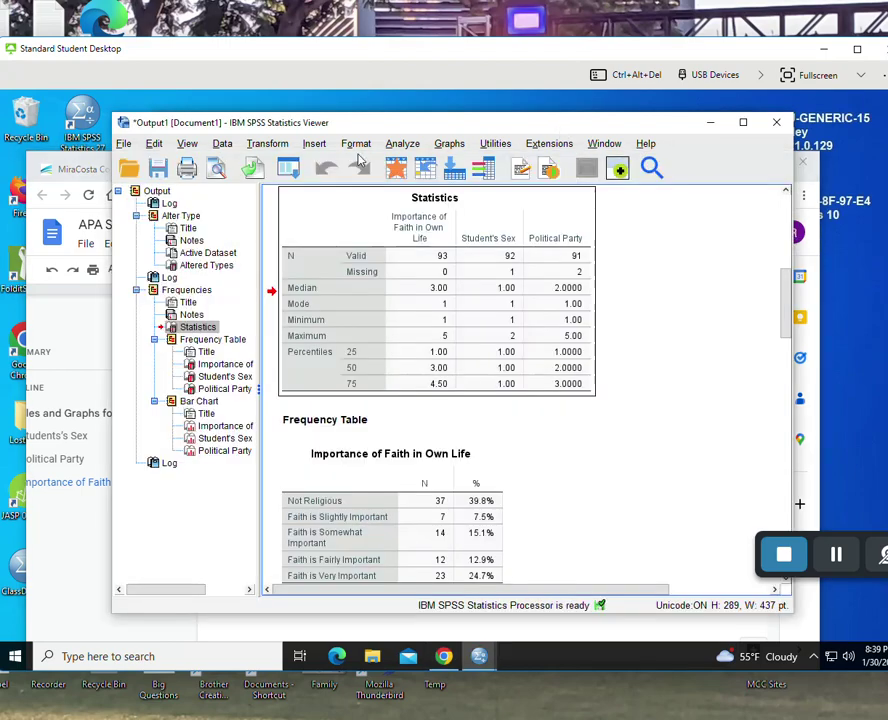
pyautogui.moveTo(634, 127); pyautogui.dragTo(640, 219)
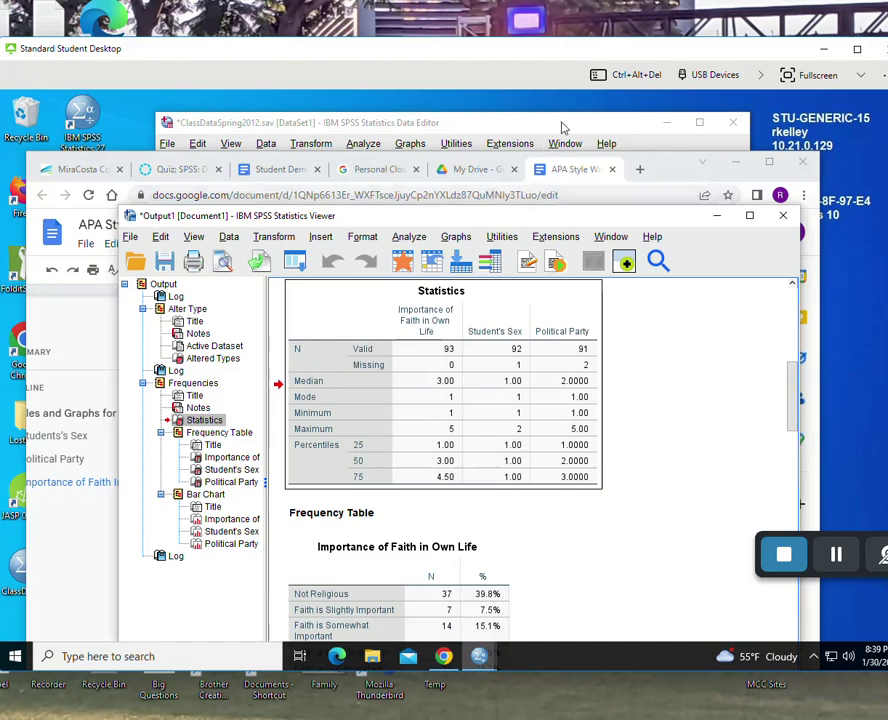
pyautogui.moveTo(562, 128); pyautogui.dragTo(605, 120)
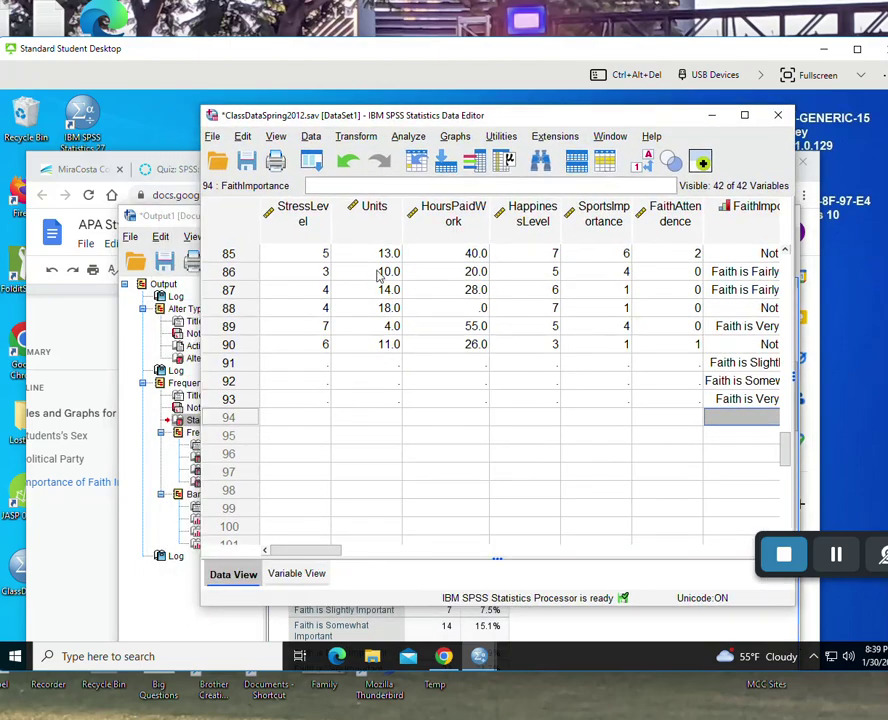
pyautogui.click(298, 575)
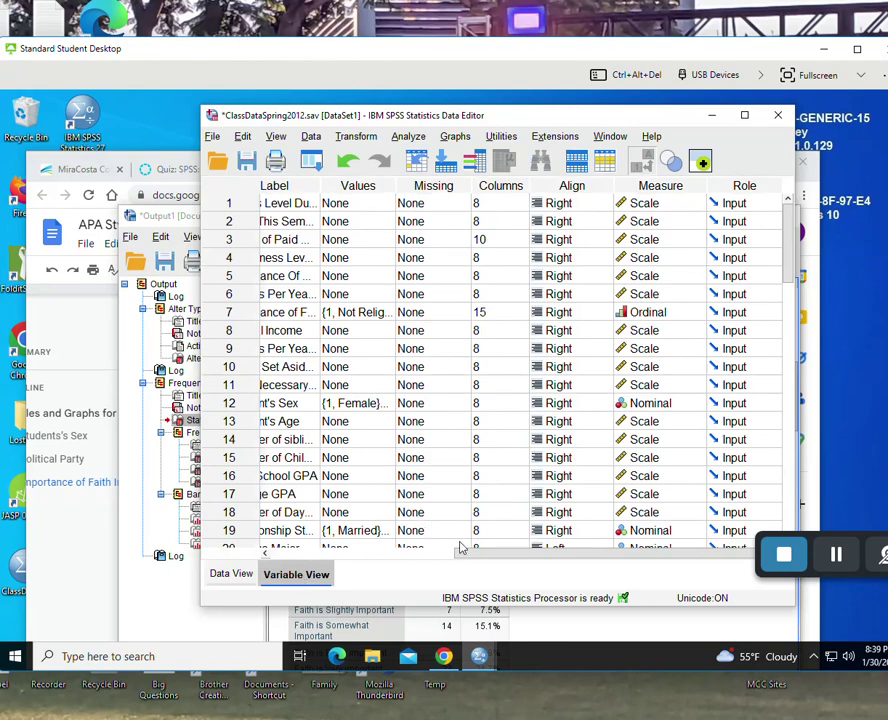
pyautogui.moveTo(482, 556); pyautogui.dragTo(248, 560)
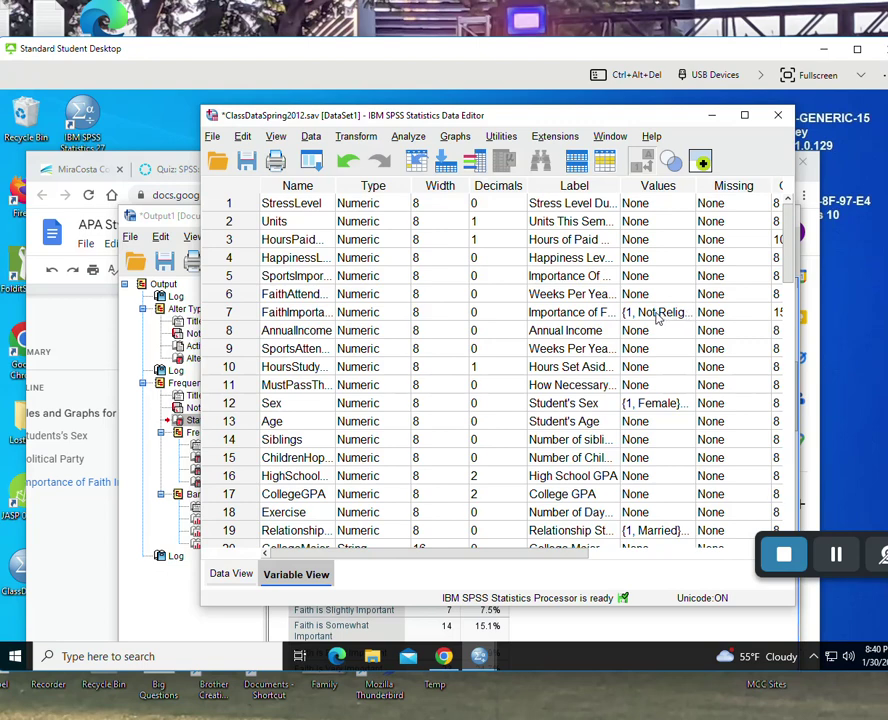
pyautogui.click(657, 318)
pyautogui.click(684, 311)
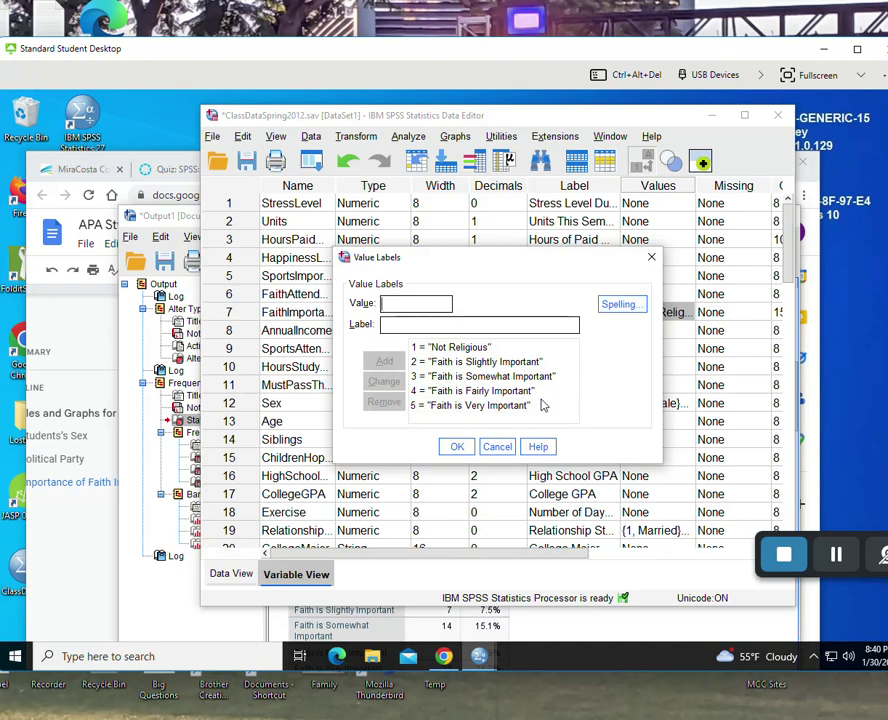
pyautogui.click(505, 447)
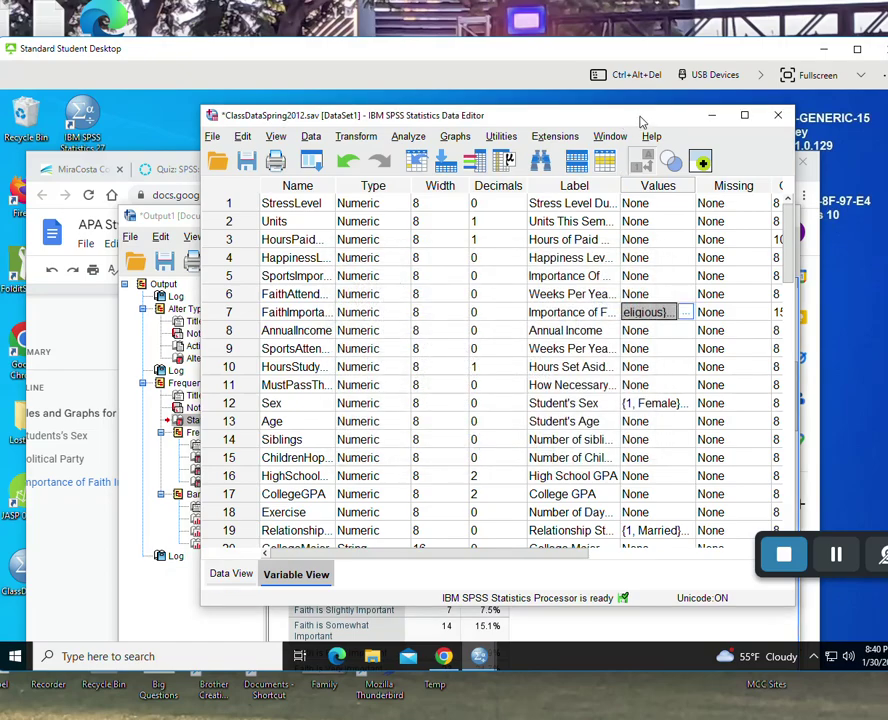
pyautogui.moveTo(645, 120); pyautogui.dragTo(647, 226)
# - Return to the Google Doc and scroll to the updated Statistics table
pyautogui.click(675, 172)
pyautogui.moveTo(675, 172); pyautogui.dragTo(675, 134)
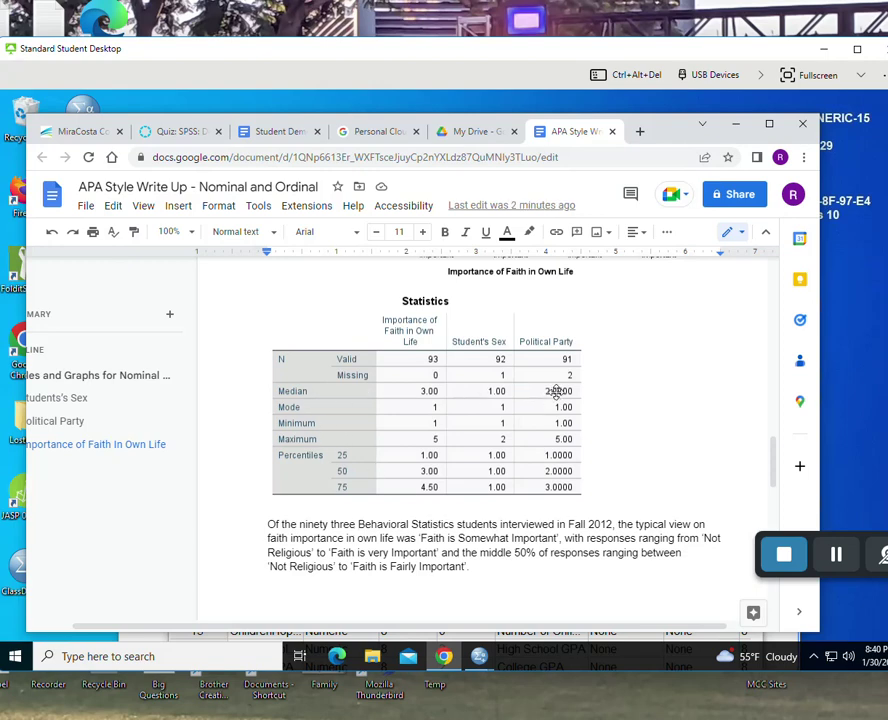
pyautogui.scroll(1, 584, 401)
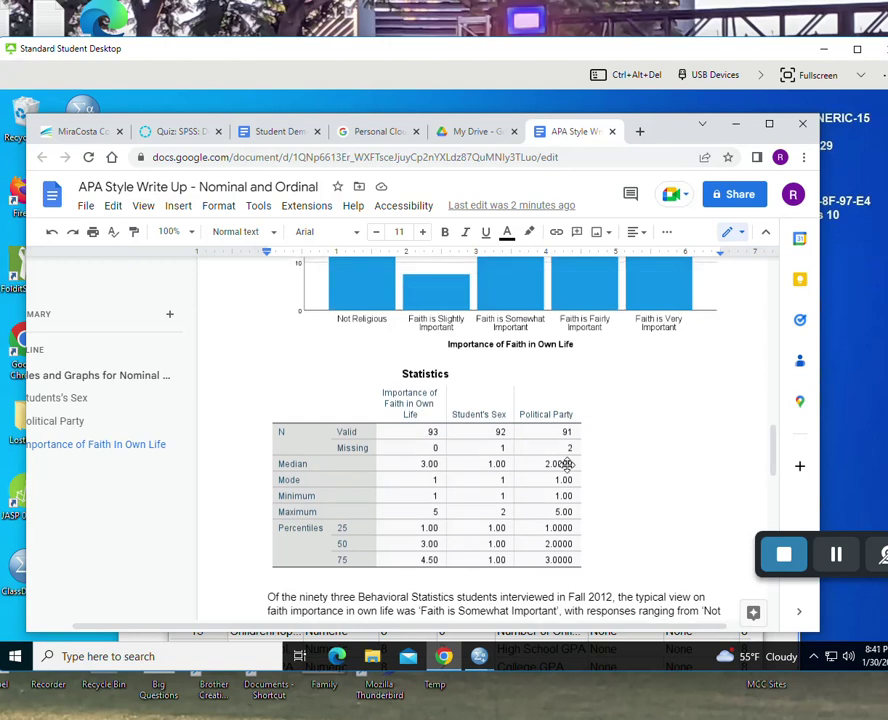
# - Display the FaithImportance value labels, 1 = Not Religious to 5 = Faith is Very Important
pyautogui.click(842, 562)
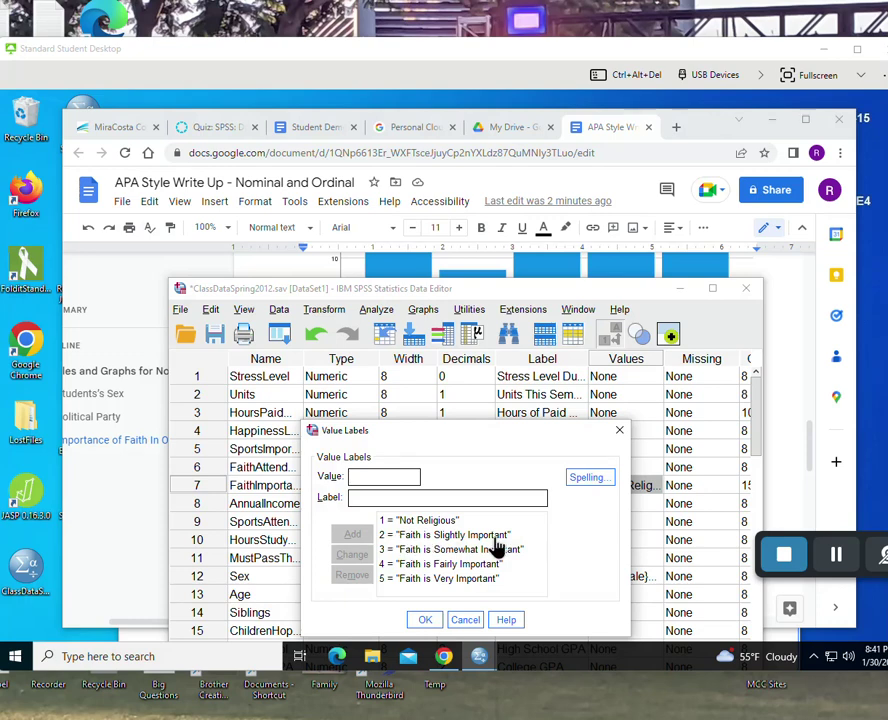
pyautogui.click(842, 564)
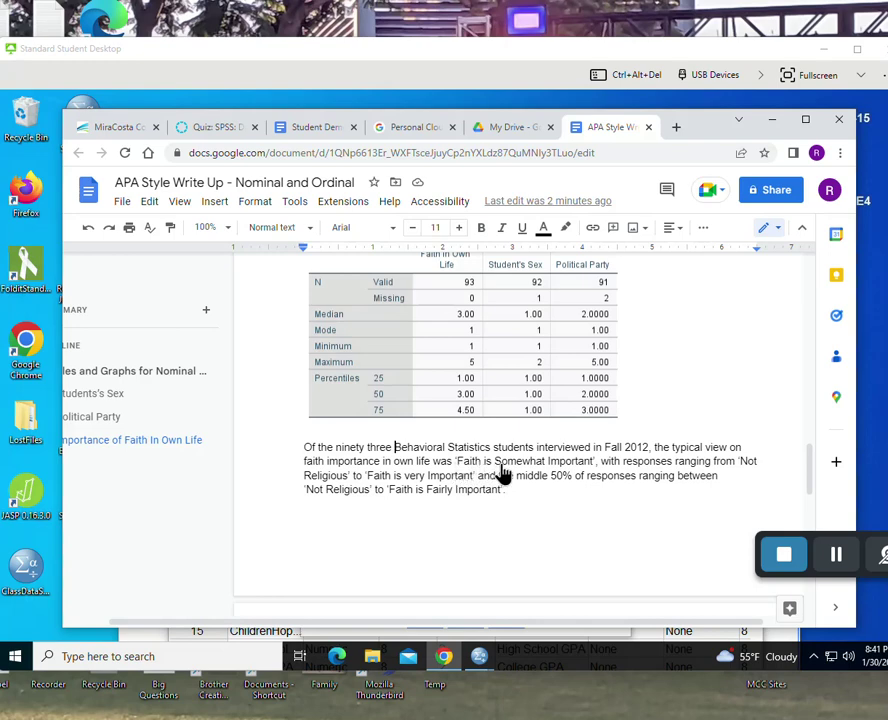
pyautogui.moveTo(494, 461); pyautogui.dragTo(546, 466)
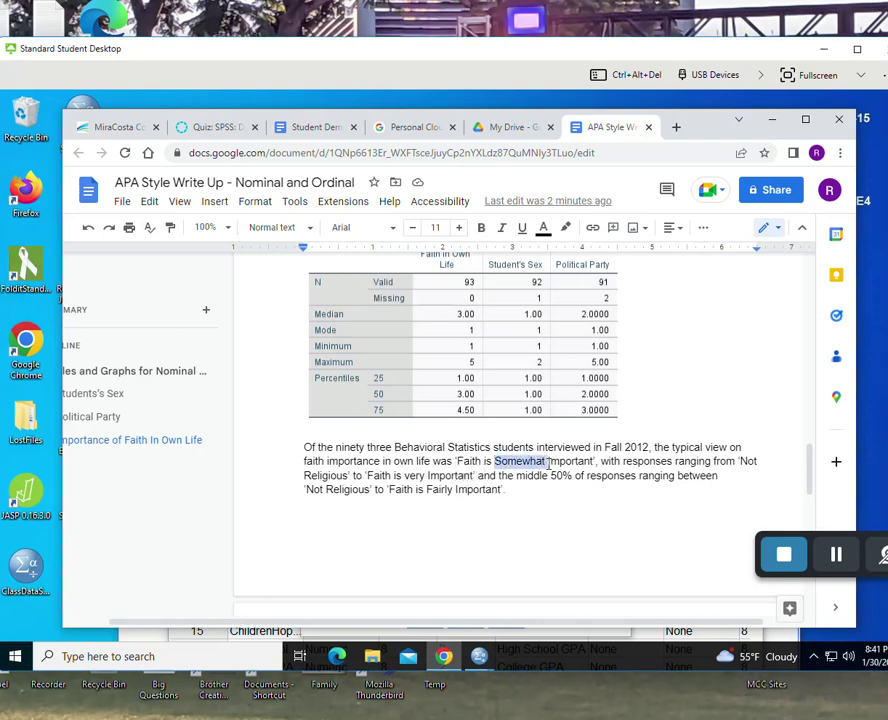
pyautogui.write('Slightly')
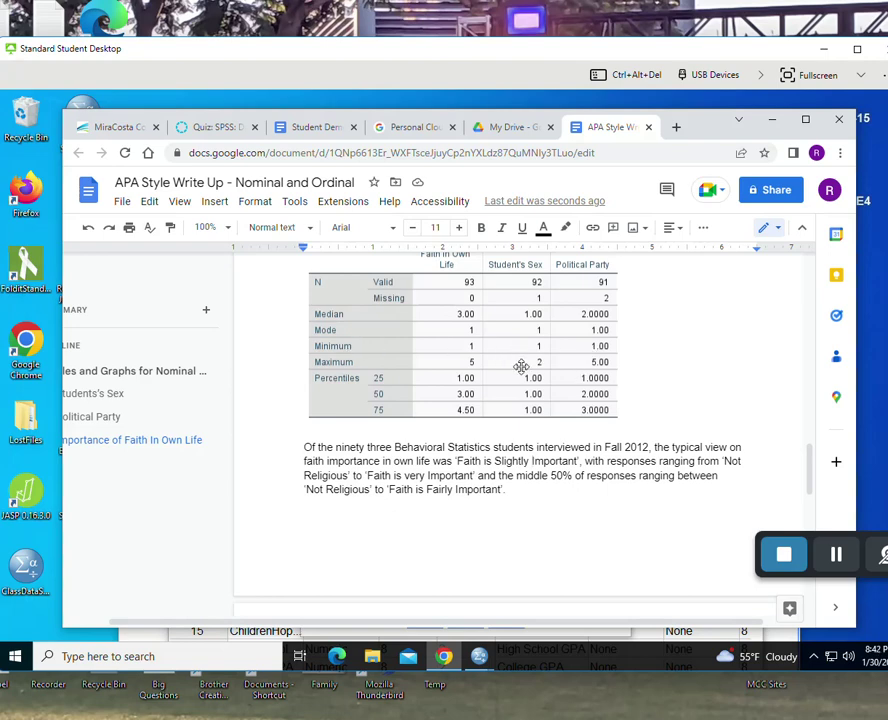
pyautogui.scroll(2, 521, 366)
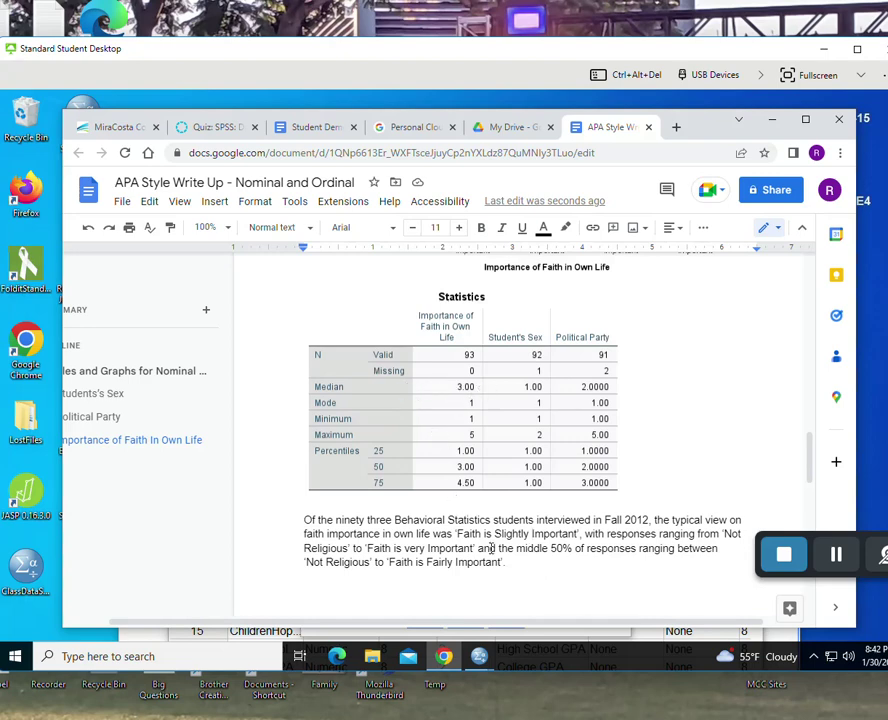
pyautogui.hotkey('ctrl', 'z')
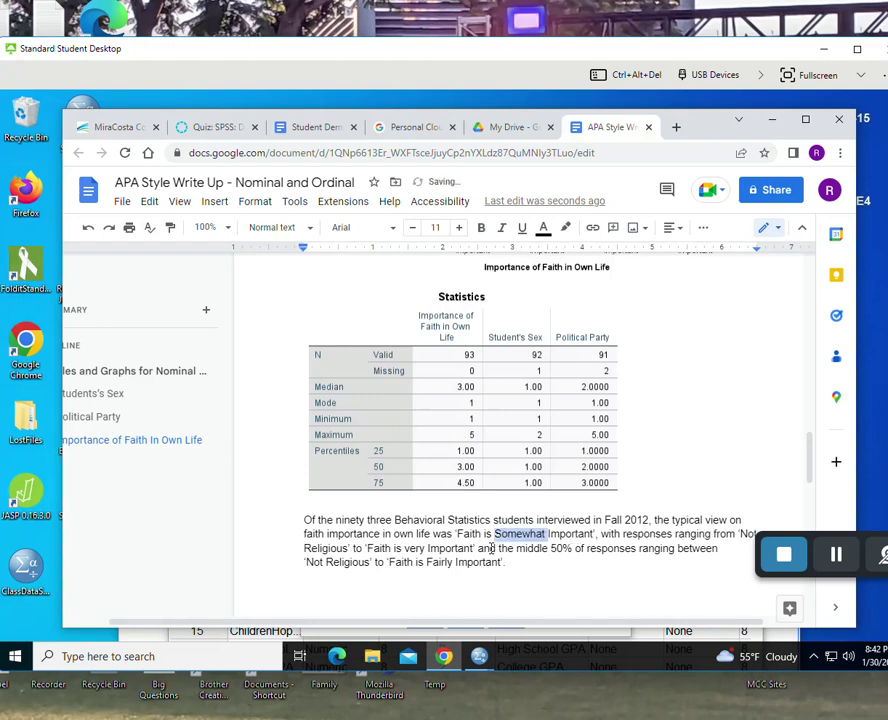
pyautogui.hotkey('ctrl', 'z')
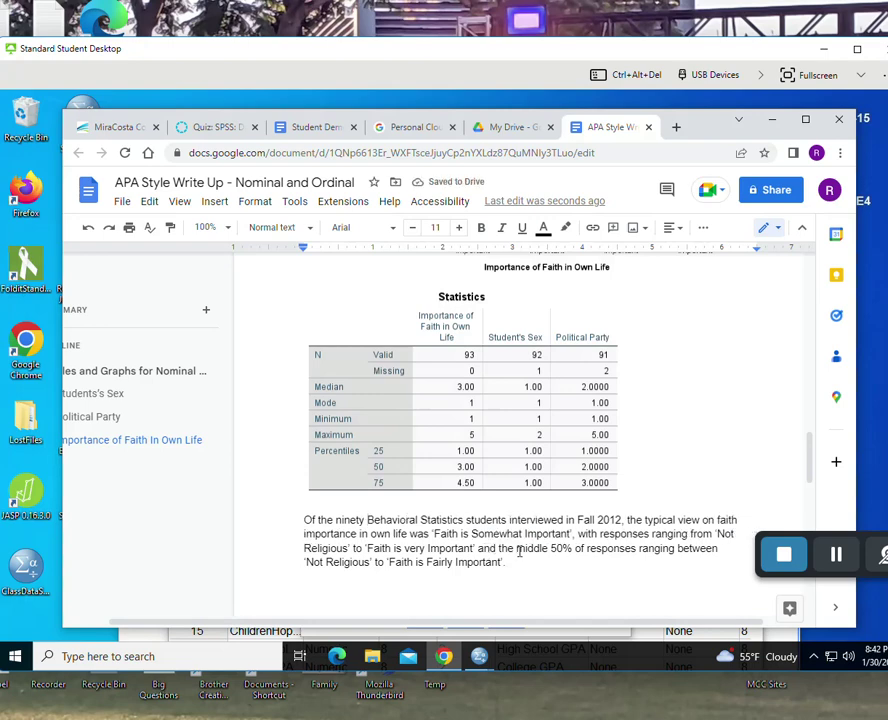
pyautogui.hotkey('ctrl', 'y')
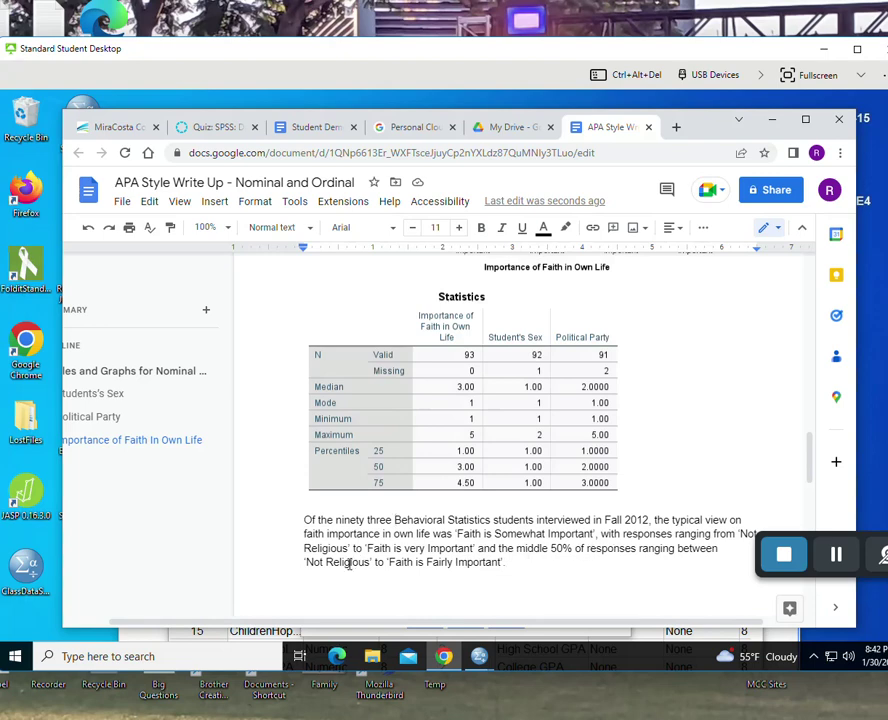
# - Replace 'Faith is Fairly Important' with the copied phrase 'Faith is very Important' in the faith paragraph
pyautogui.click(395, 520)
pyautogui.moveTo(367, 548); pyautogui.dragTo(471, 550)
pyautogui.hotkey('ctrl', 'c')
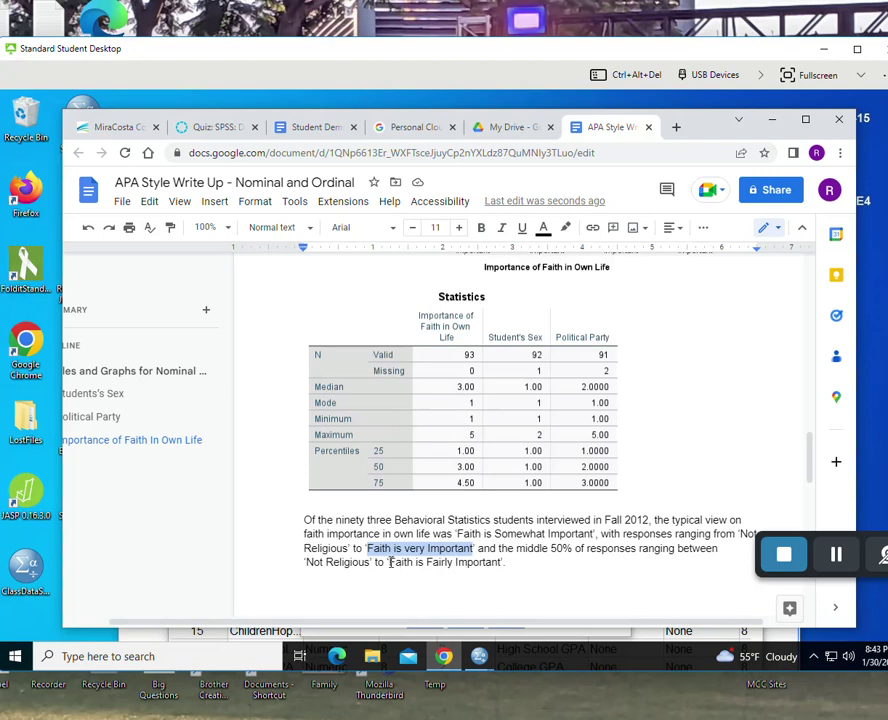
pyautogui.moveTo(389, 562); pyautogui.dragTo(501, 567)
pyautogui.hotkey('ctrl', 'v')
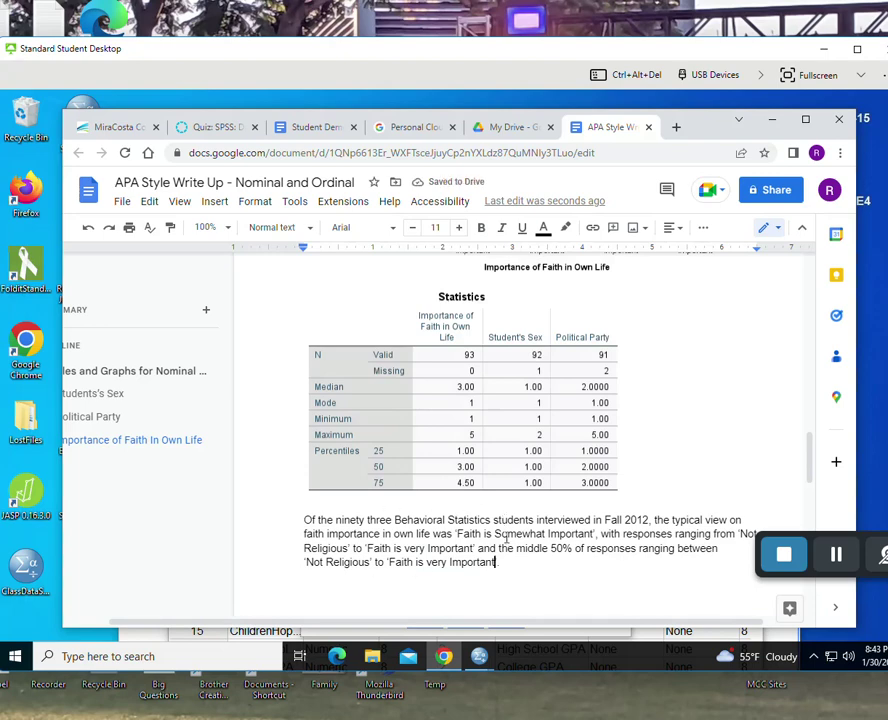
pyautogui.scroll(5, 505, 533)
pyautogui.scroll(1, 505, 533)
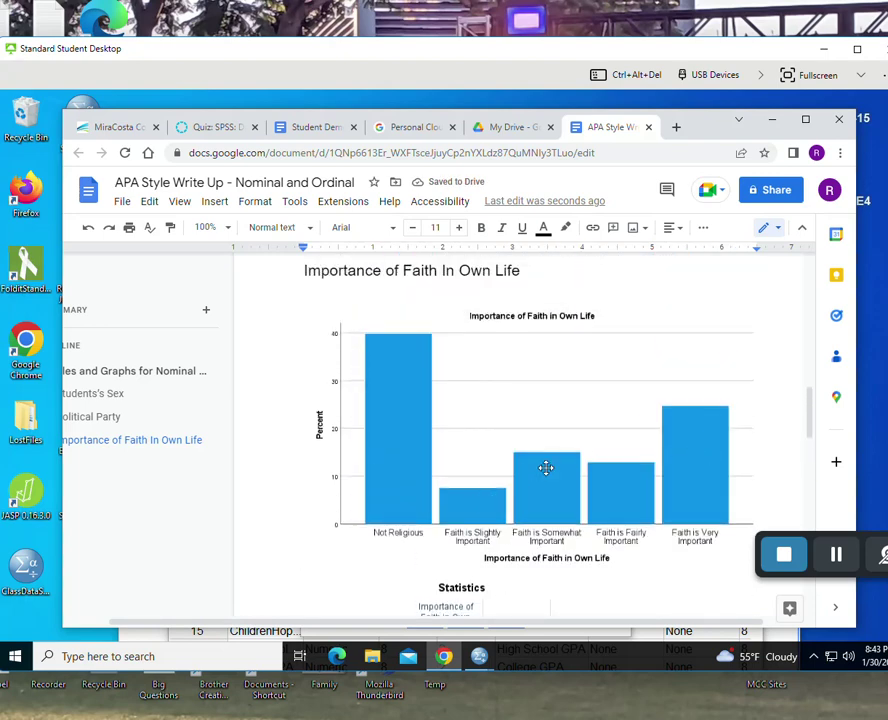
pyautogui.scroll(-7, 557, 472)
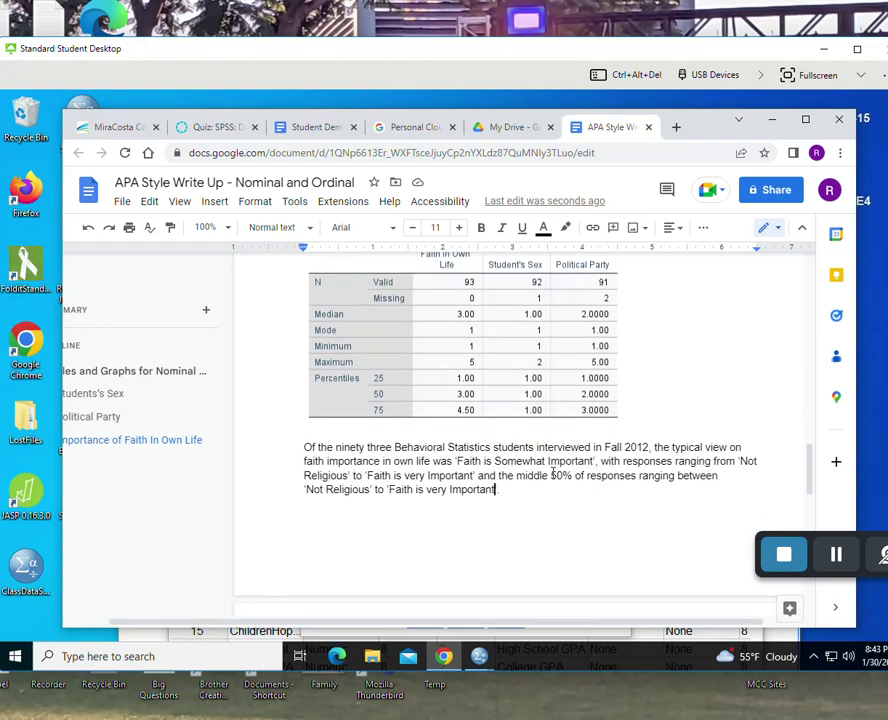
pyautogui.scroll(1, 551, 471)
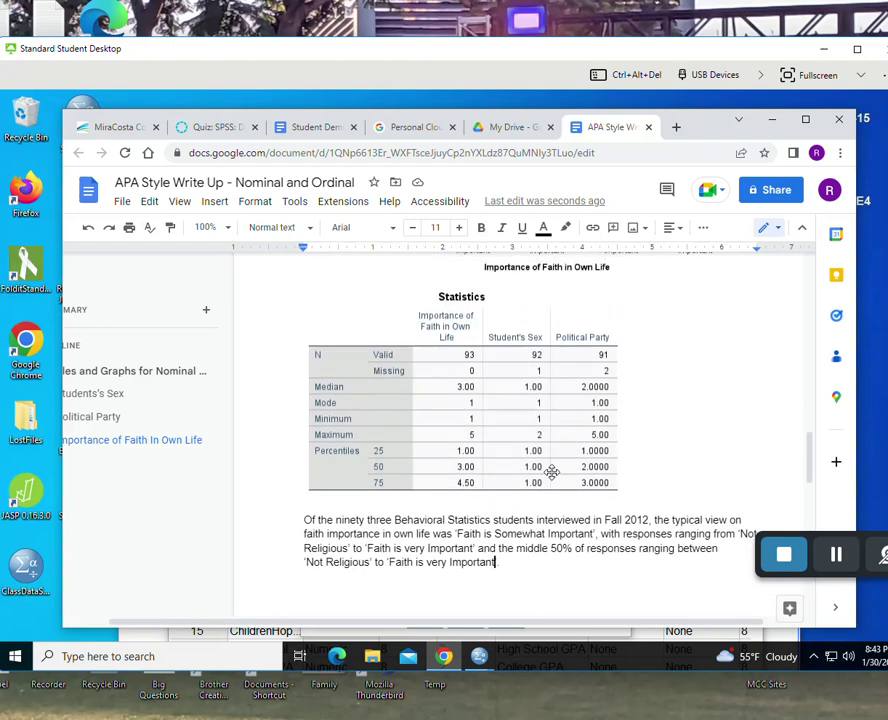
pyautogui.scroll(3, 551, 471)
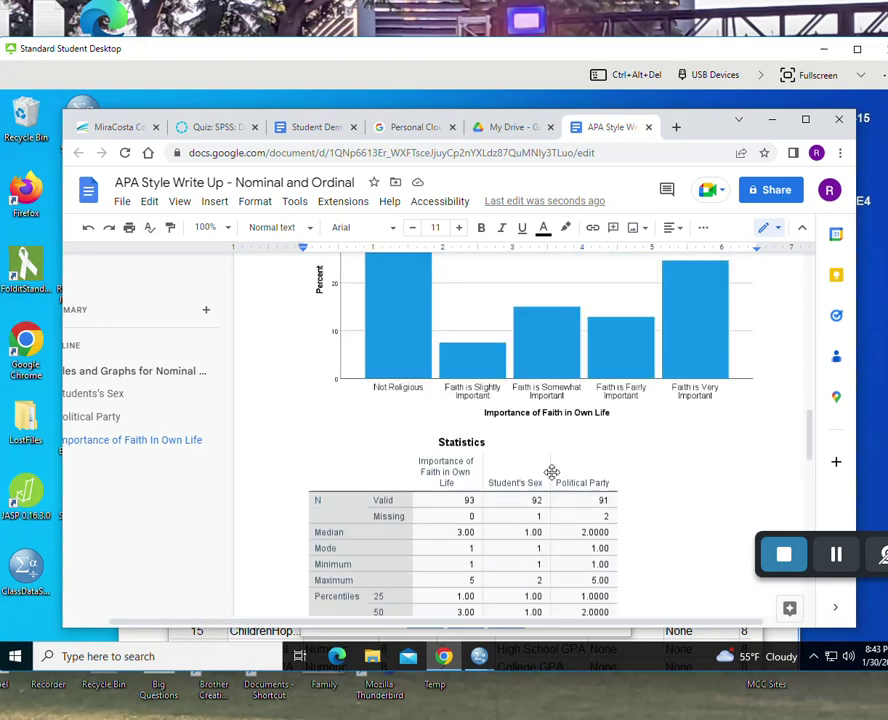
pyautogui.scroll(15, 551, 471)
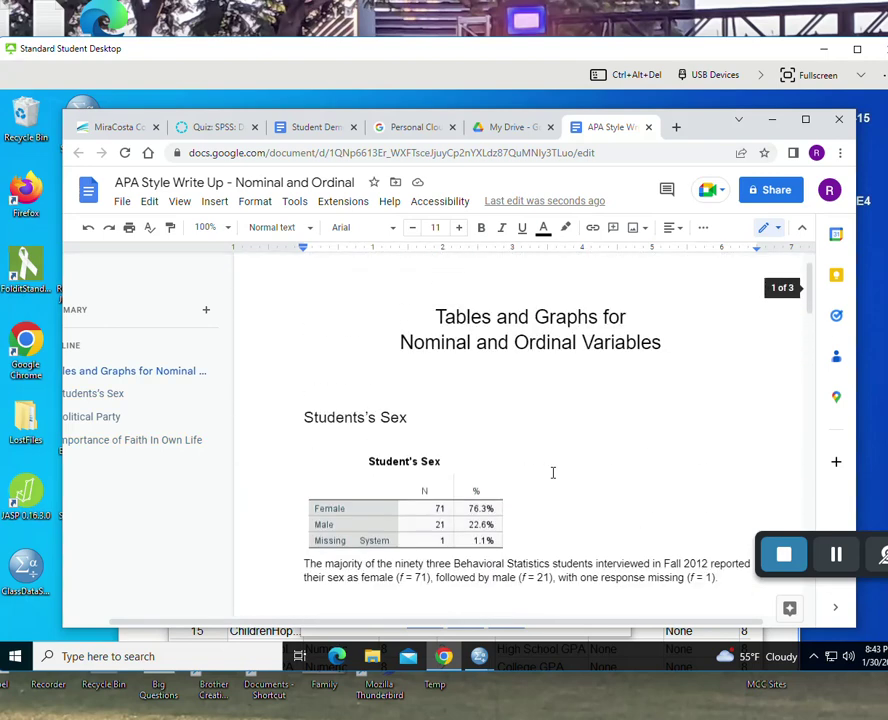
pyautogui.scroll(-3, 552, 472)
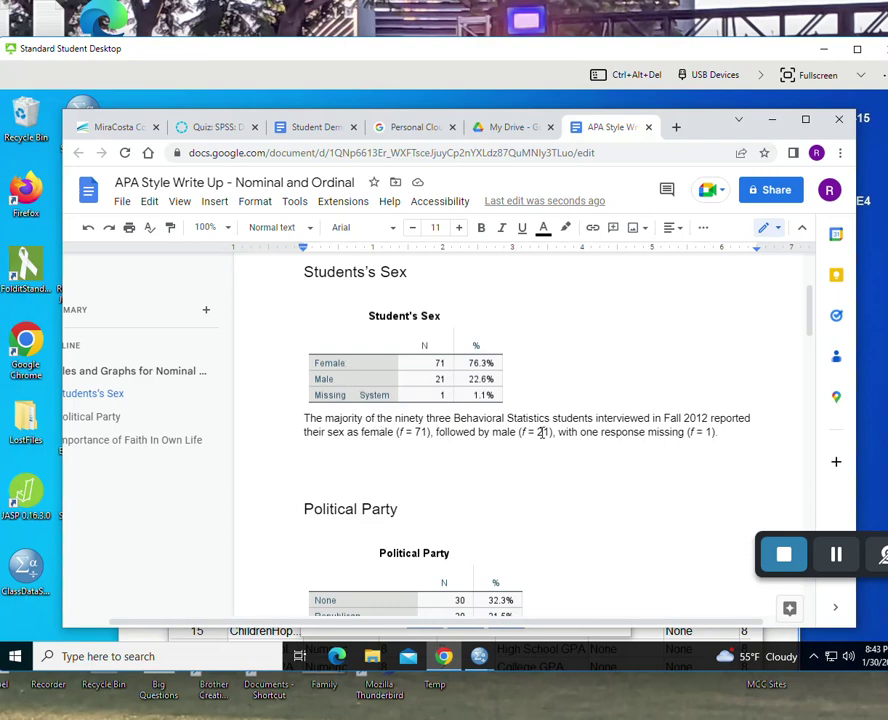
pyautogui.scroll(-6, 541, 432)
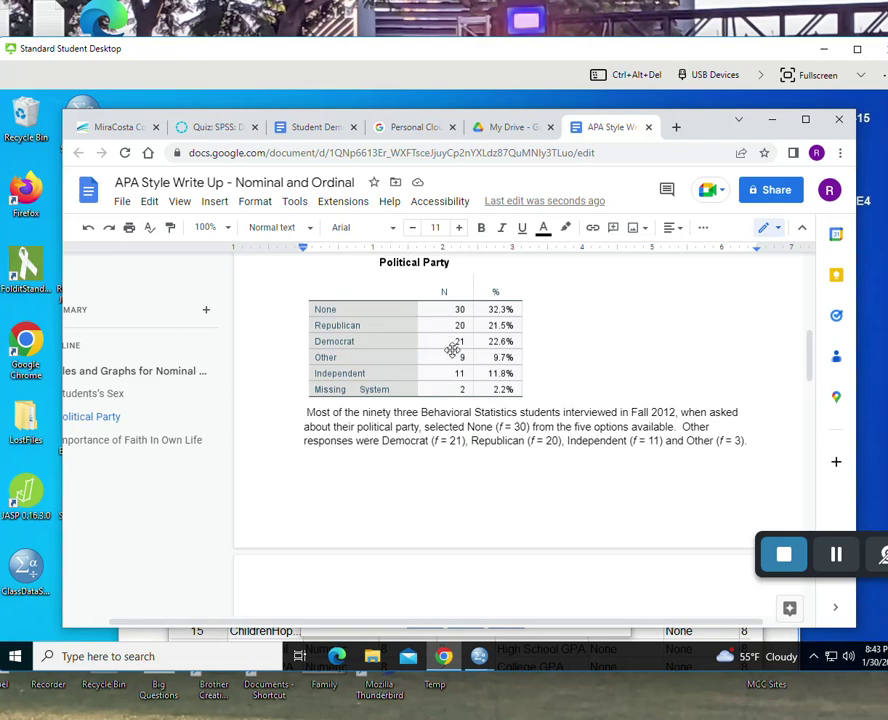
pyautogui.moveTo(683, 426); pyautogui.dragTo(747, 443)
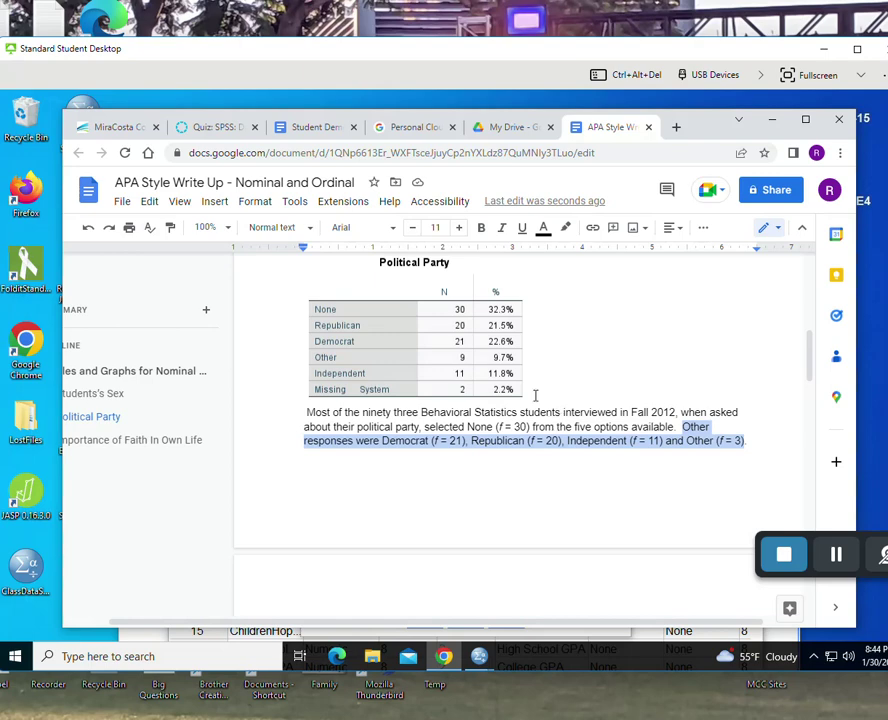
pyautogui.scroll(5, 670, 454)
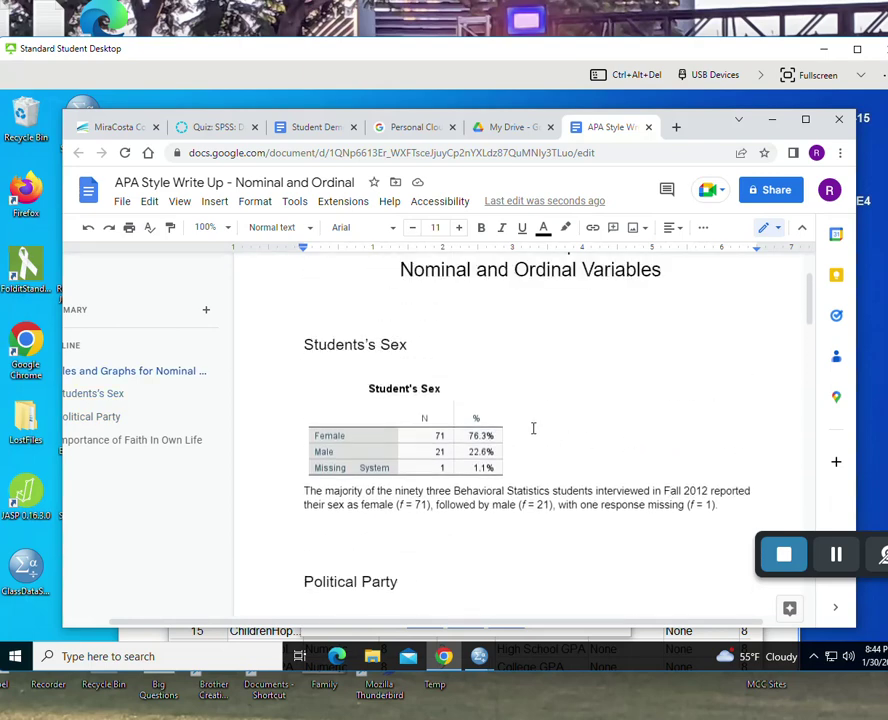
pyautogui.scroll(-2, 462, 450)
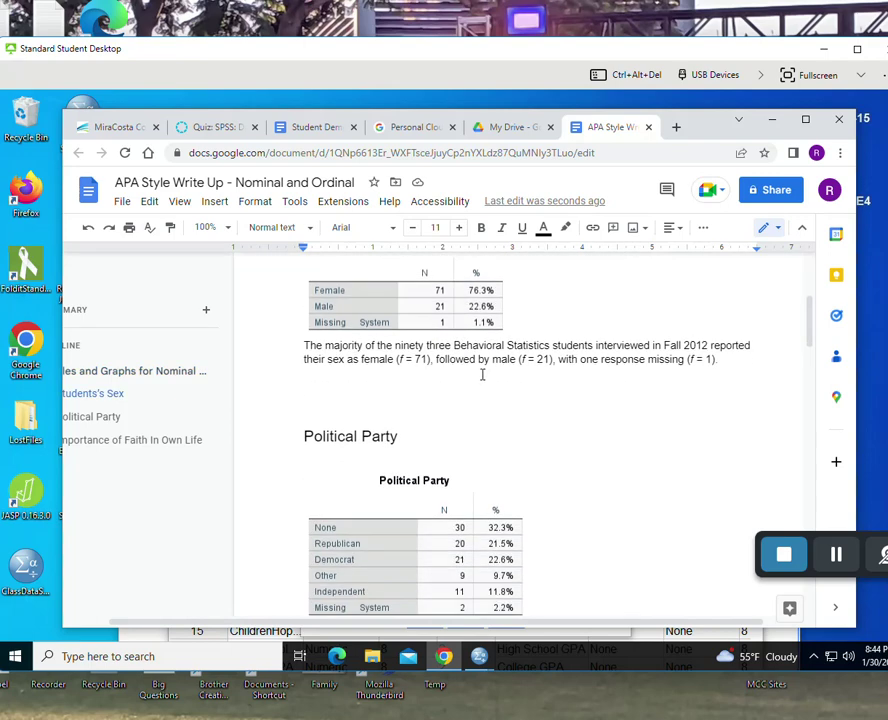
pyautogui.scroll(-5, 482, 373)
pyautogui.scroll(-3, 472, 340)
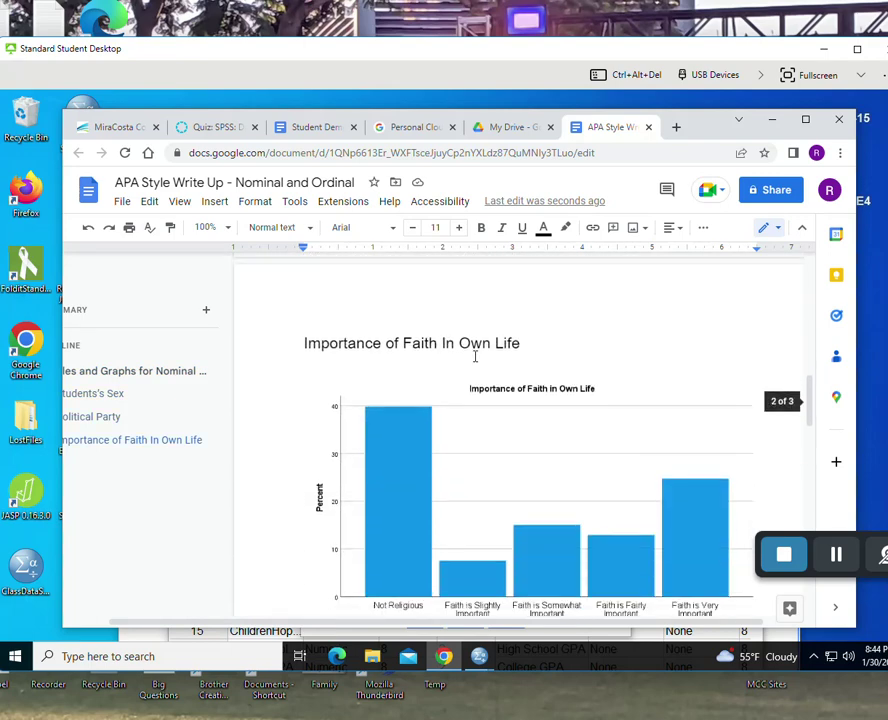
pyautogui.scroll(-3, 478, 358)
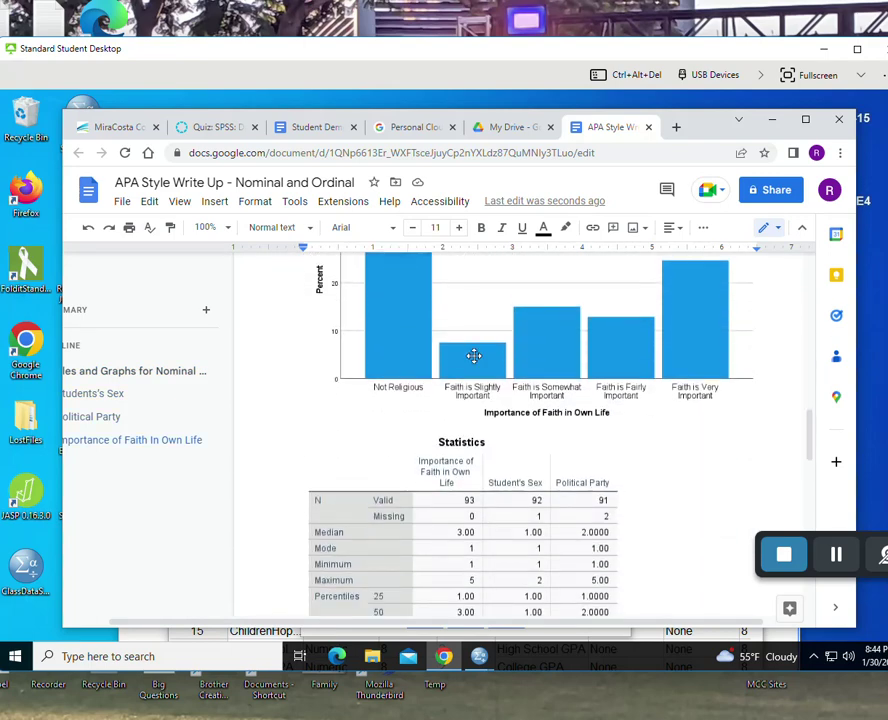
pyautogui.scroll(2, 476, 360)
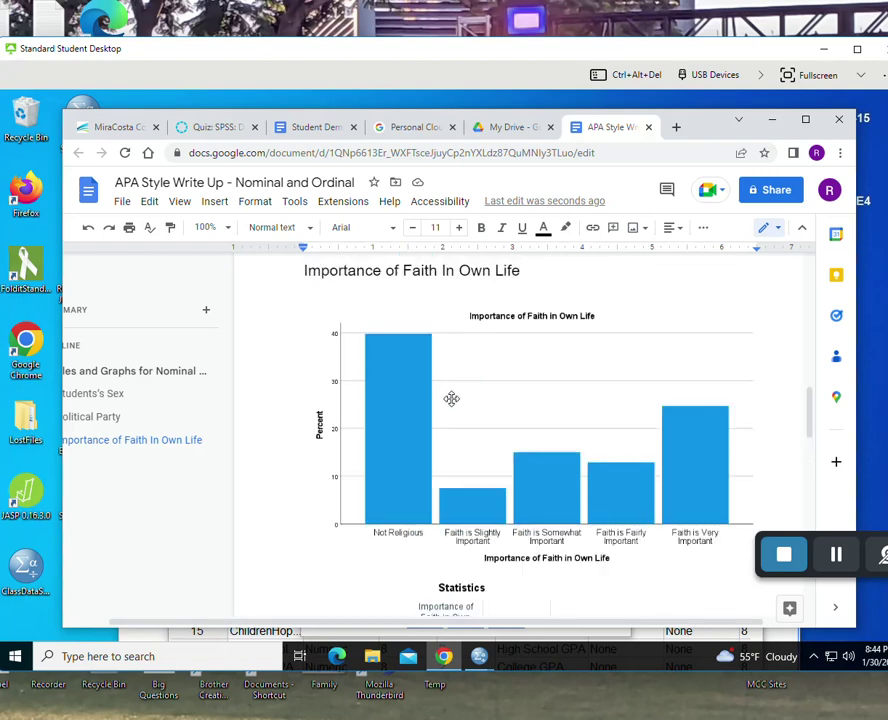
pyautogui.scroll(-3, 455, 400)
pyautogui.scroll(-1, 451, 398)
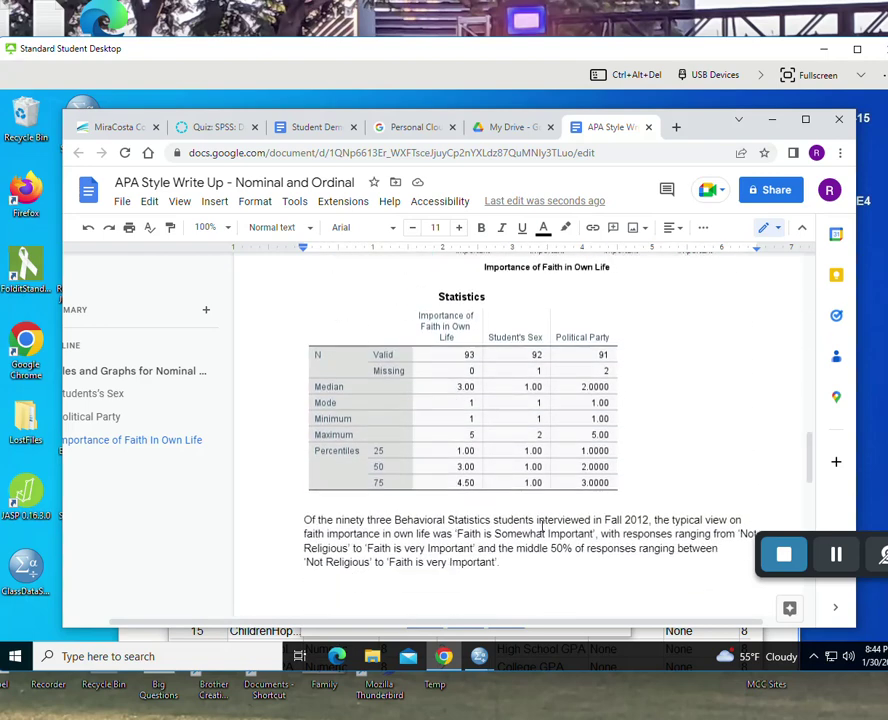
pyautogui.scroll(3, 481, 563)
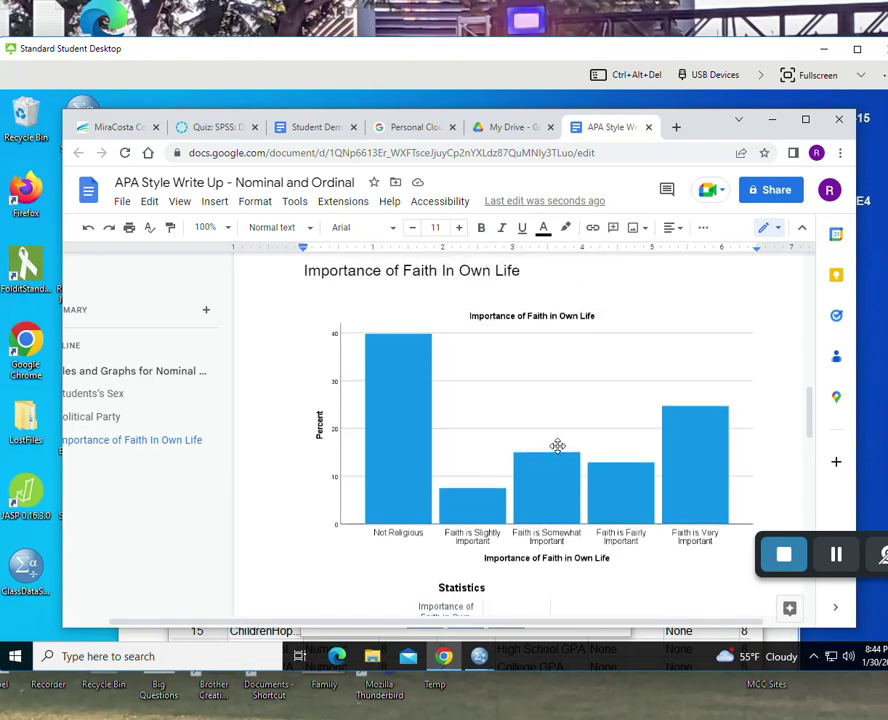
pyautogui.scroll(-3, 558, 450)
pyautogui.scroll(-3, 564, 590)
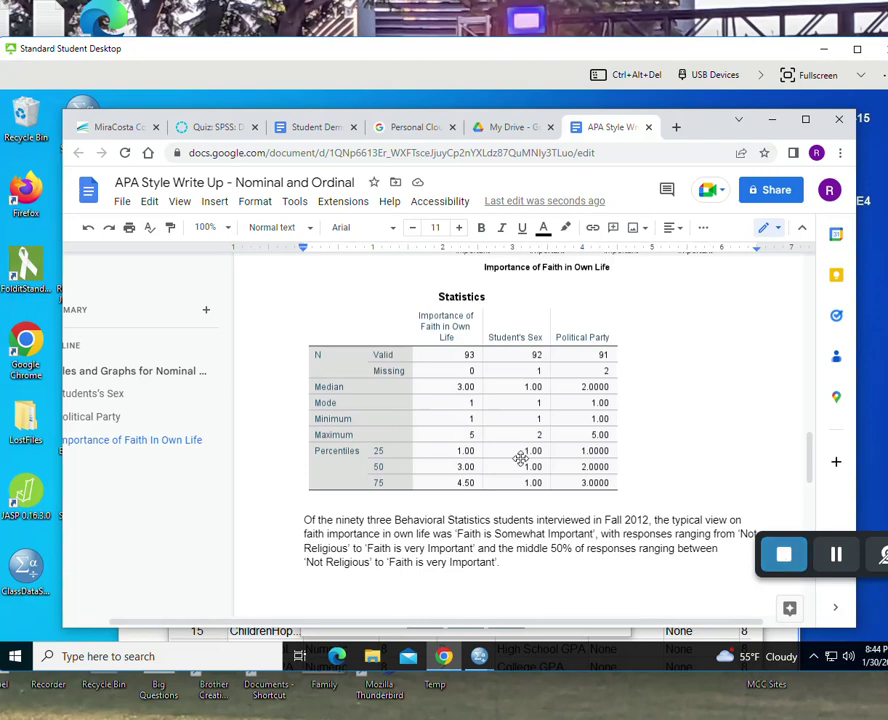
# - Show the File > Download format options, such as Word (.docx) and PDF (.pdf)
pyautogui.click(123, 203)
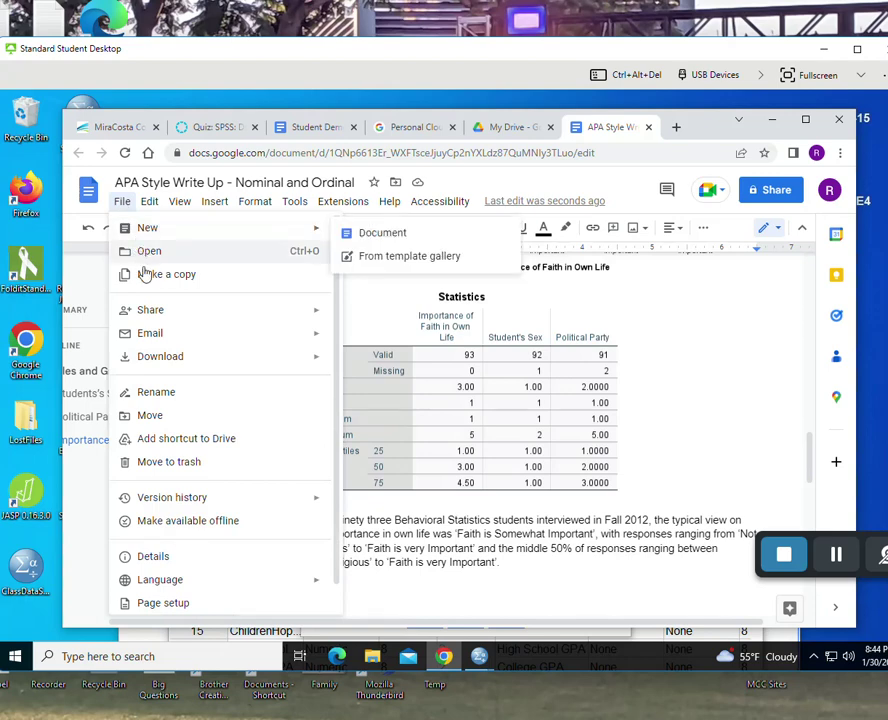
pyautogui.moveTo(184, 366)
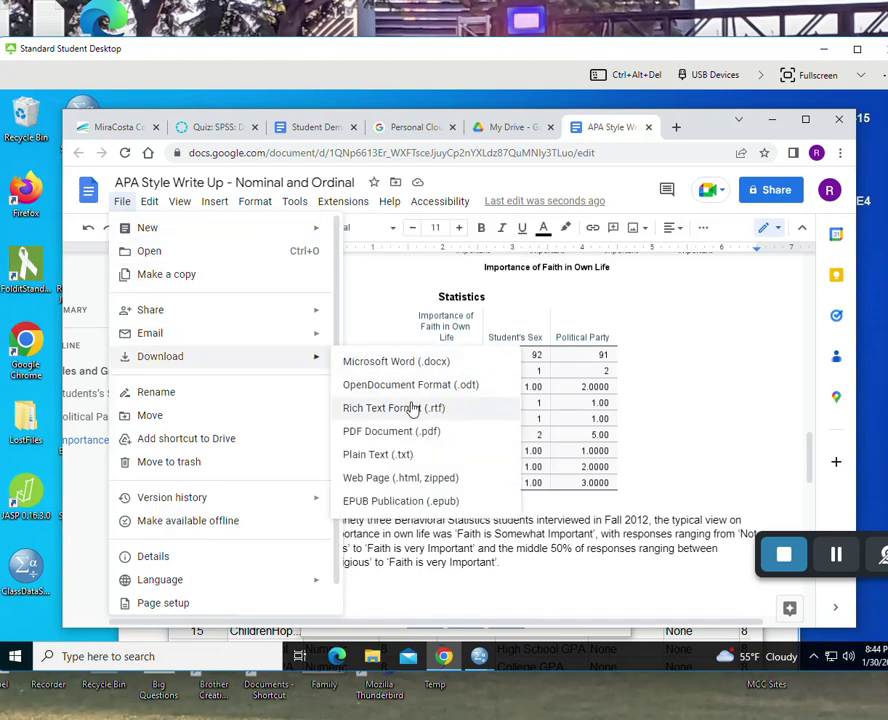